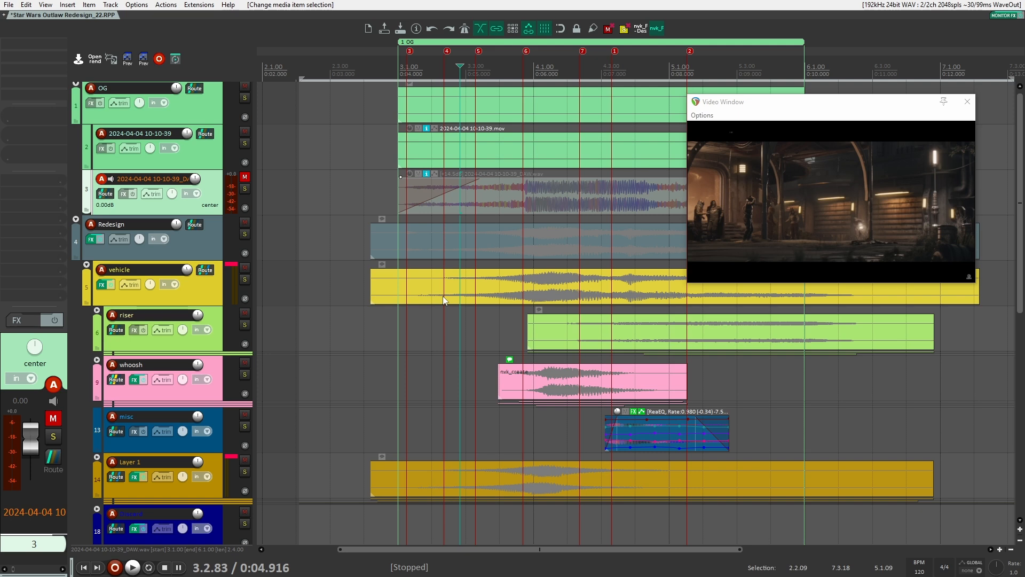
scroll(428, 298, up, 1)
click(244, 191)
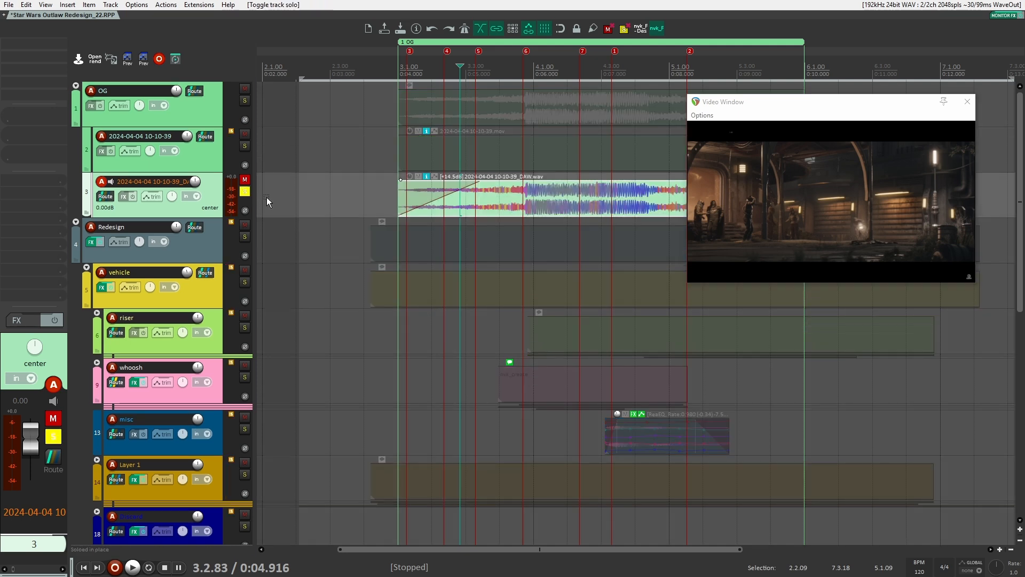
click(399, 195)
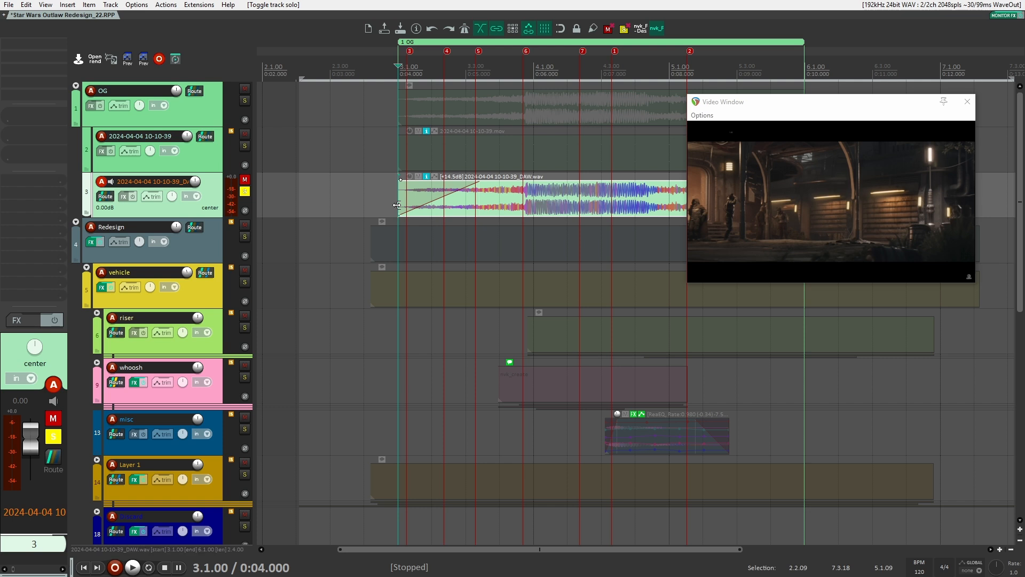
key(space)
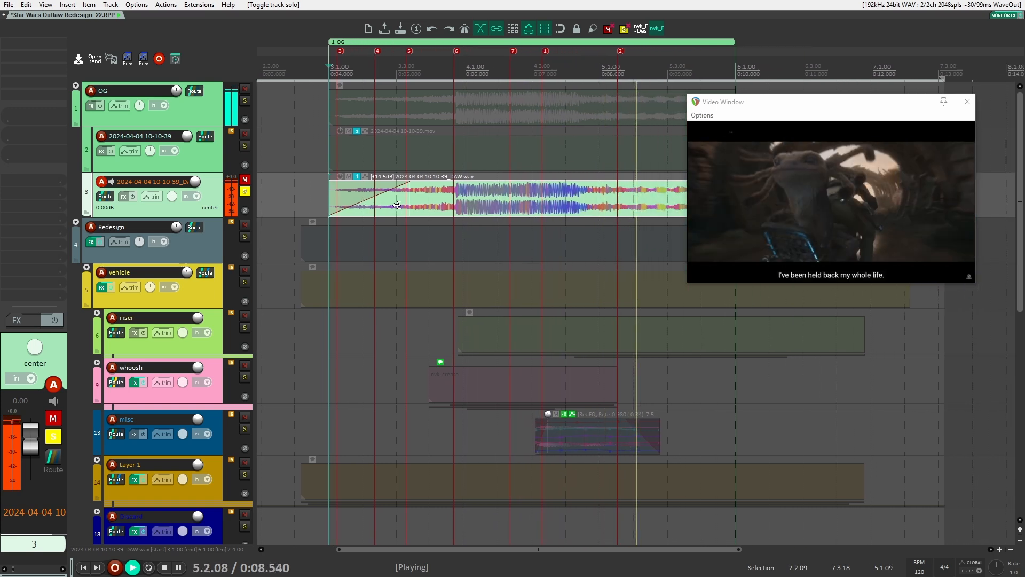
key(space)
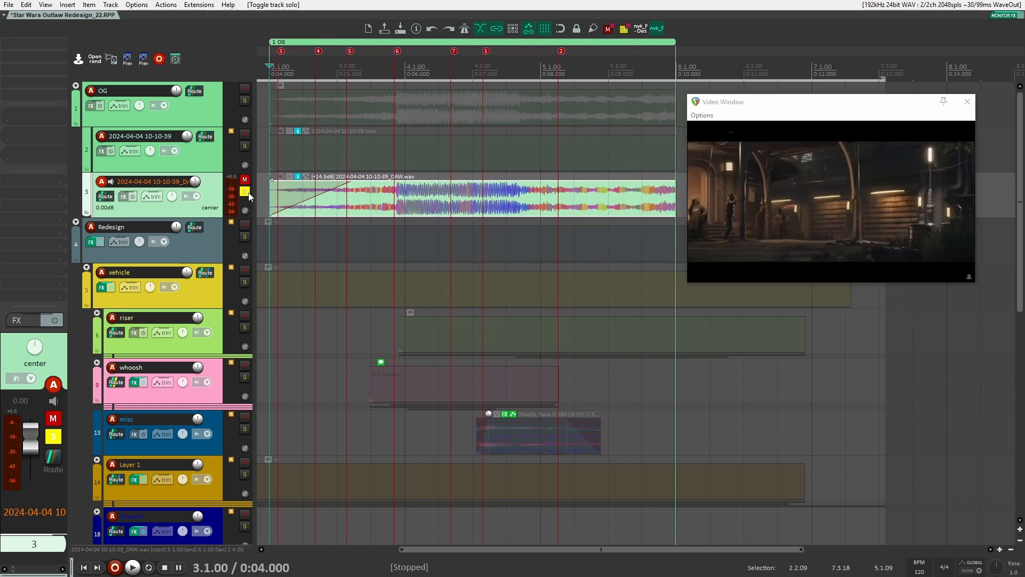
click(245, 192)
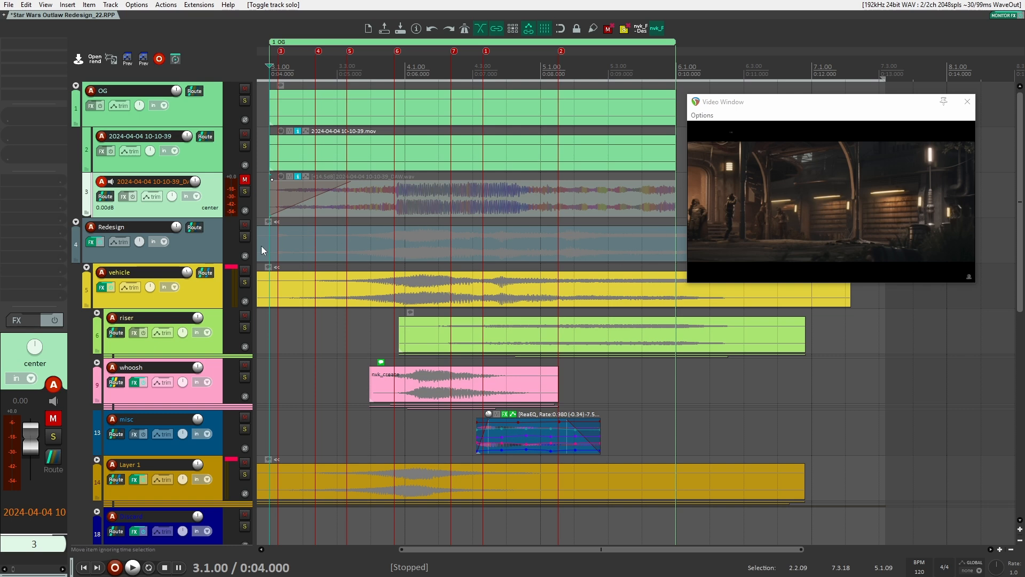
Solo and expand the Layer 1 folder, and play it from about 0:03.5
scroll(320, 333, left, 1)
click(292, 331)
scroll(288, 341, down, 3)
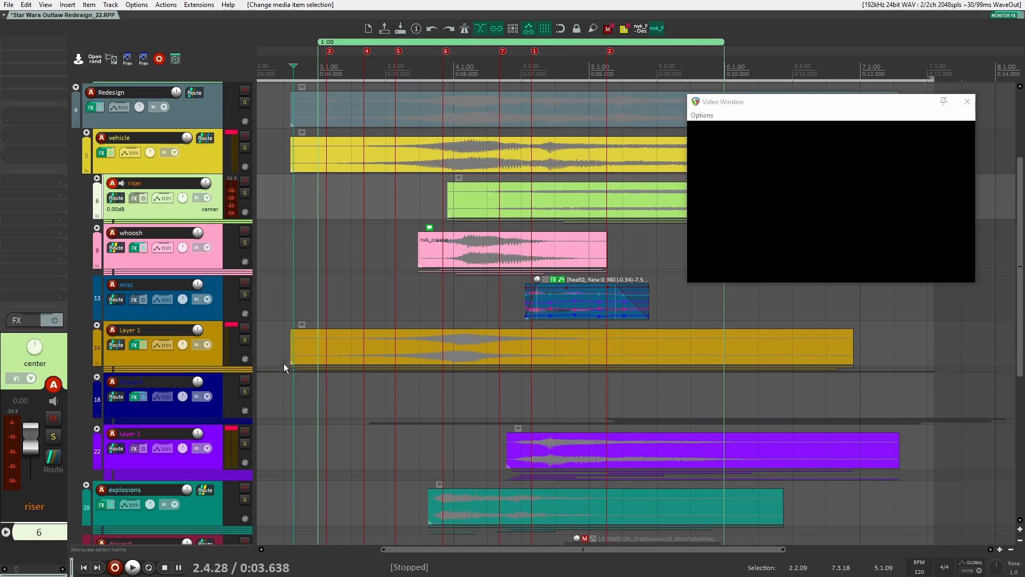
click(245, 341)
scroll(321, 307, down, 1)
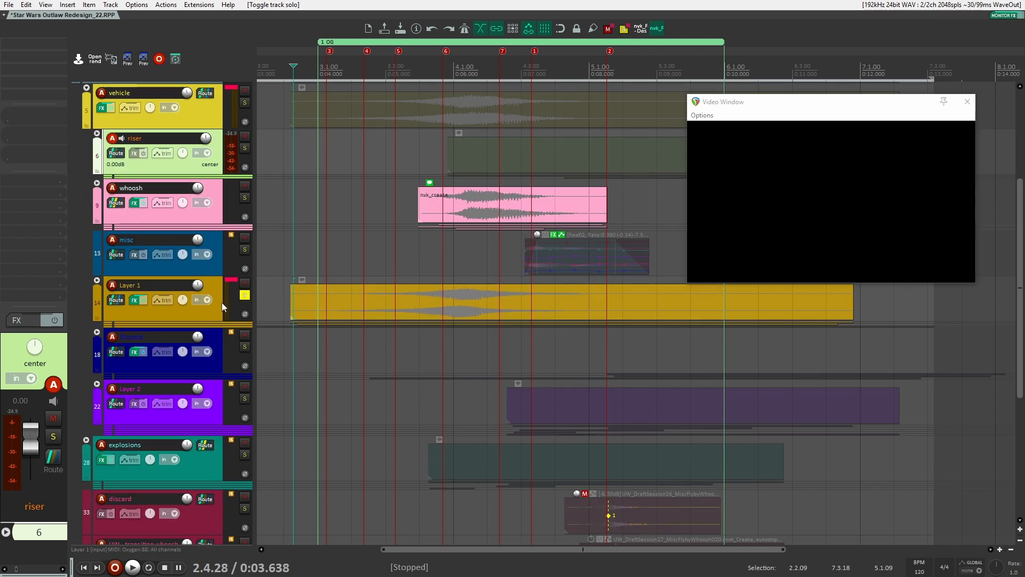
click(96, 281)
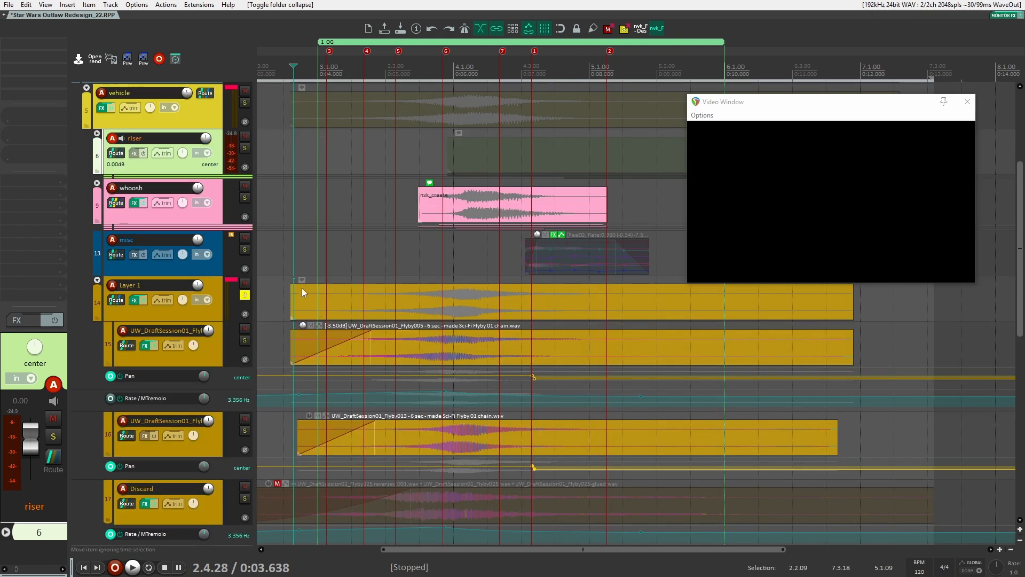
click(281, 253)
key(space)
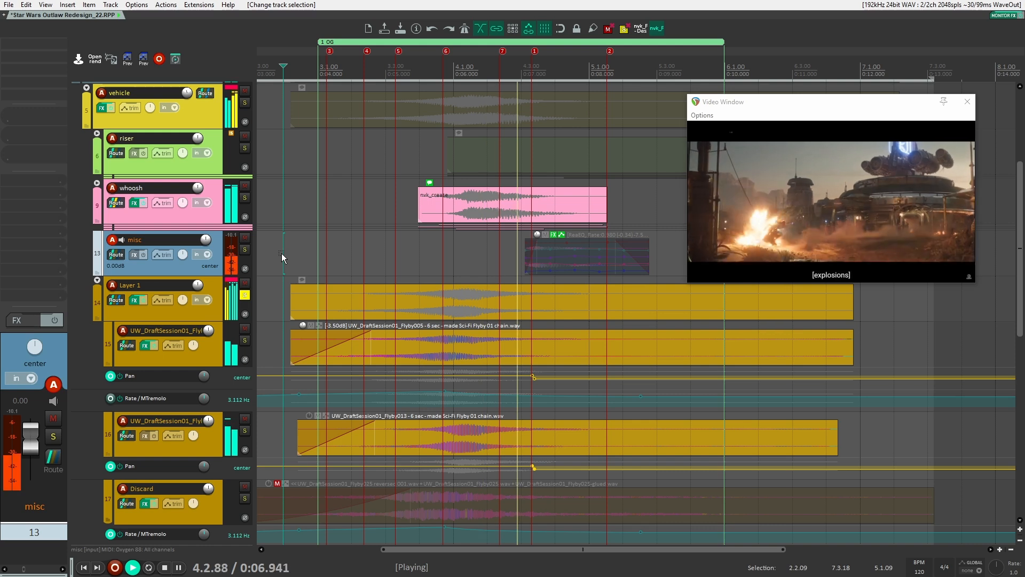
key(space)
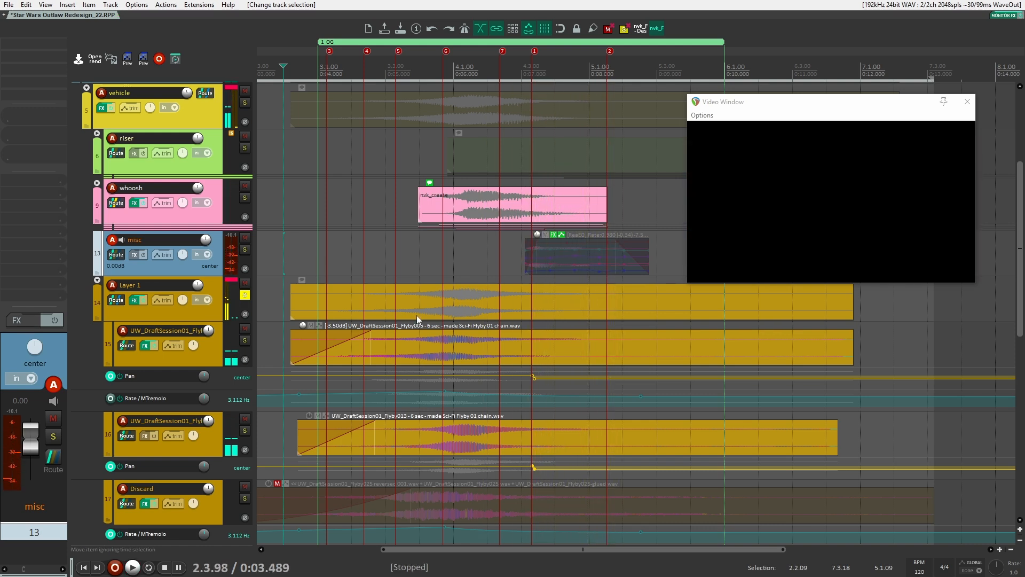
Examine the video frames around the explosion by placing the edit cursor at several points between about 0:05.4 and 0:06.1
click(445, 281)
click(413, 271)
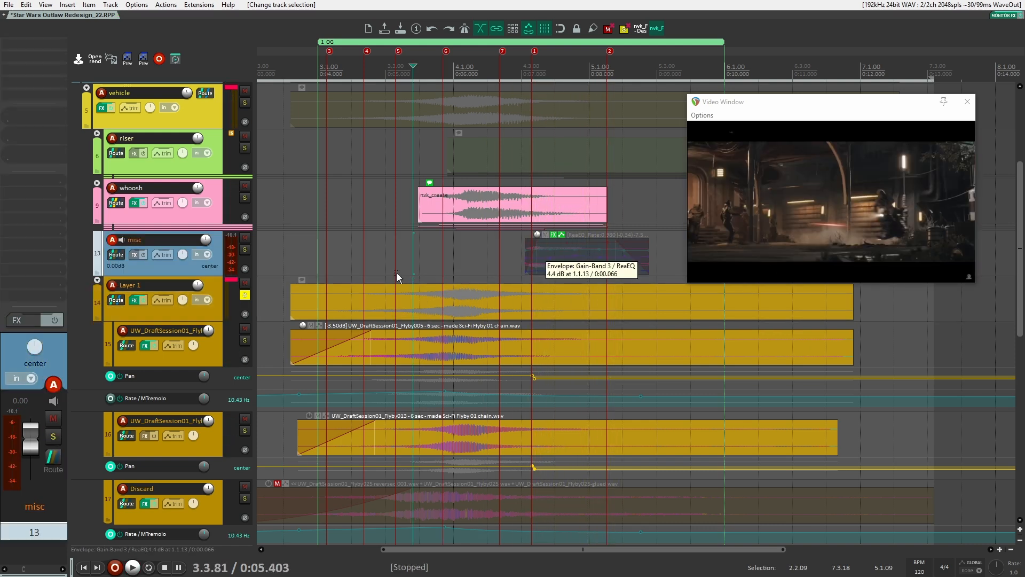
click(437, 268)
click(446, 266)
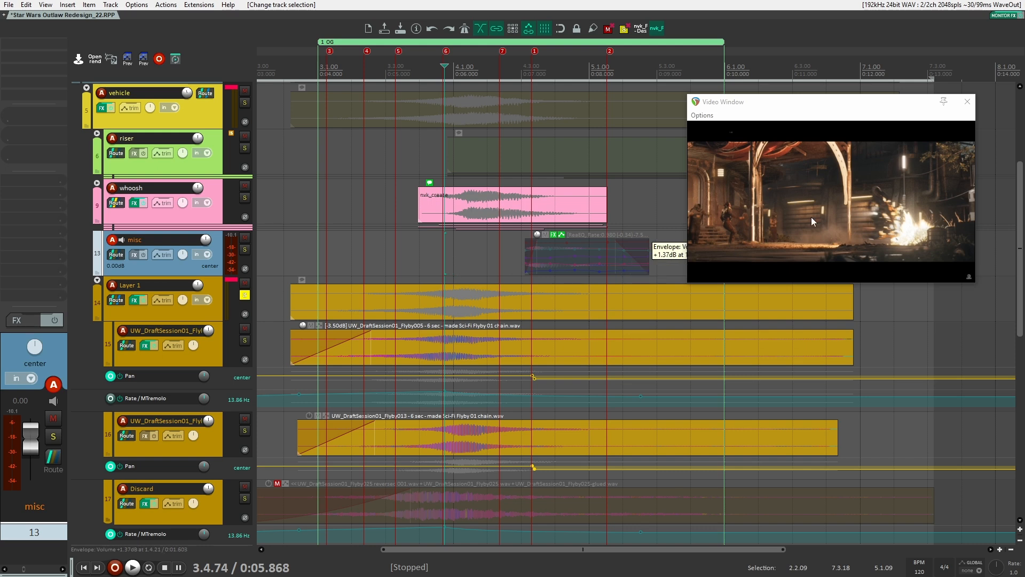
click(462, 271)
click(476, 270)
click(450, 271)
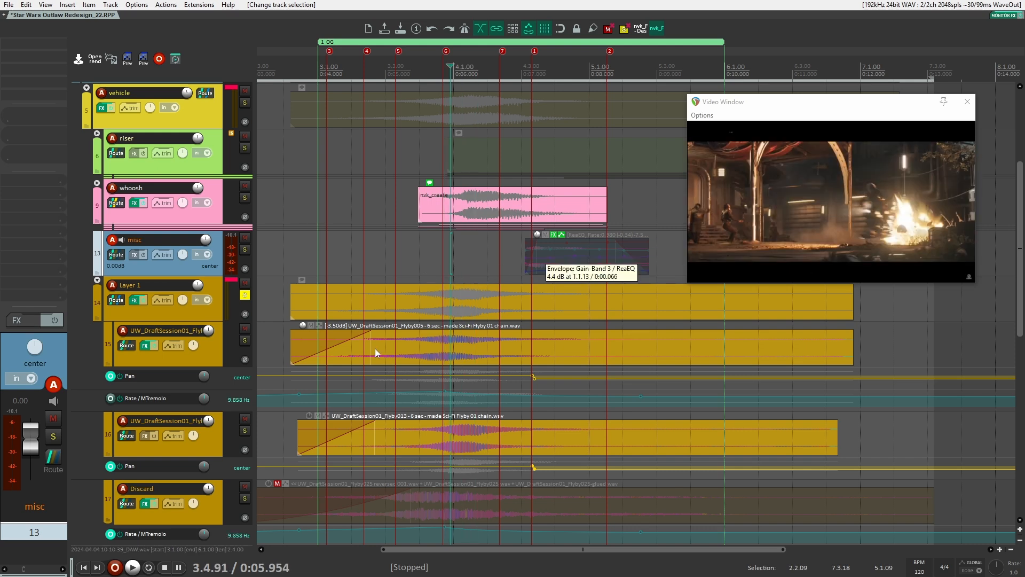
scroll(376, 336, up, 2)
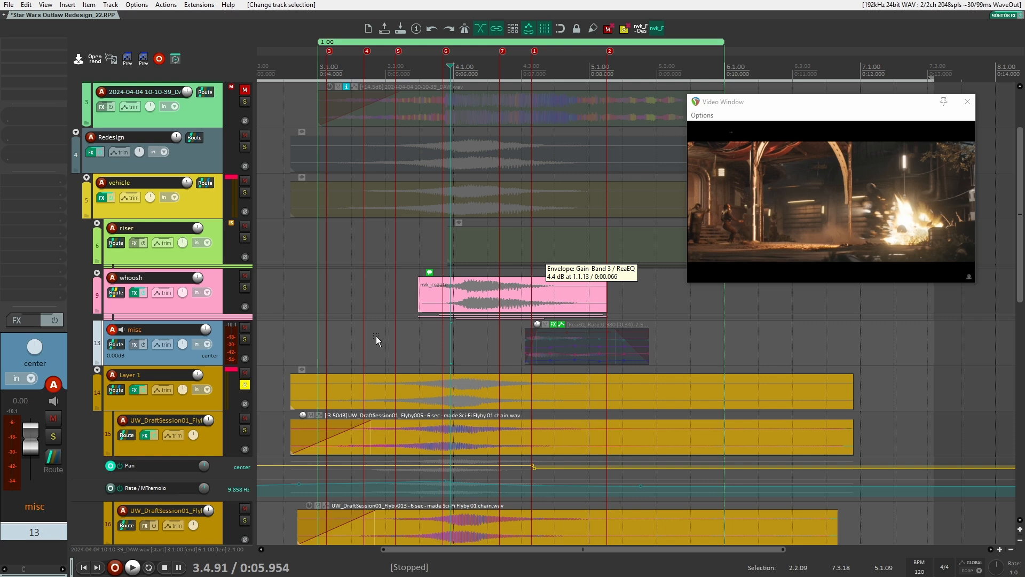
scroll(376, 335, down, 1)
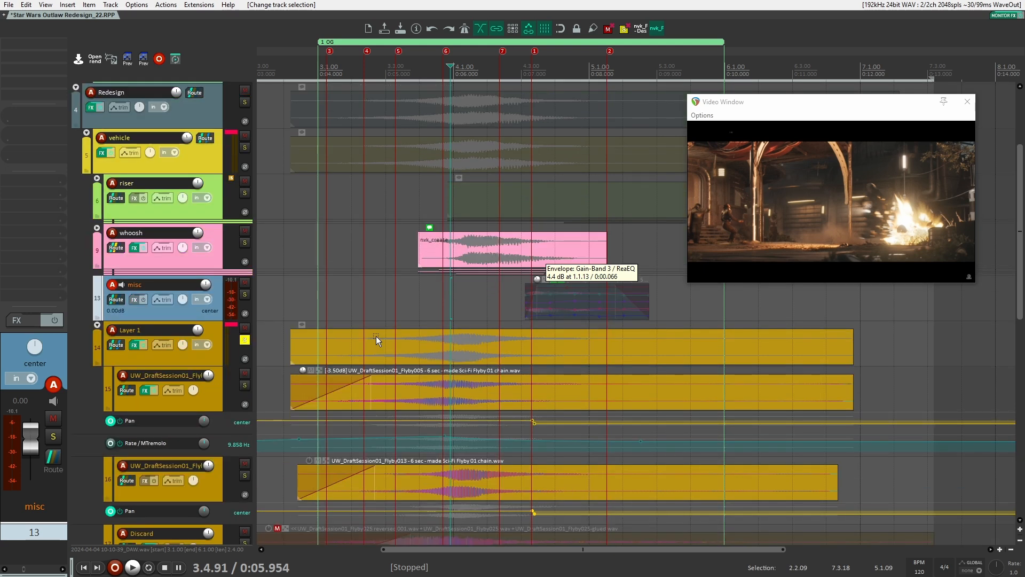
Unsolo Layer 1 and remove the bypassed soothe2 effect from its effects chain
click(245, 340)
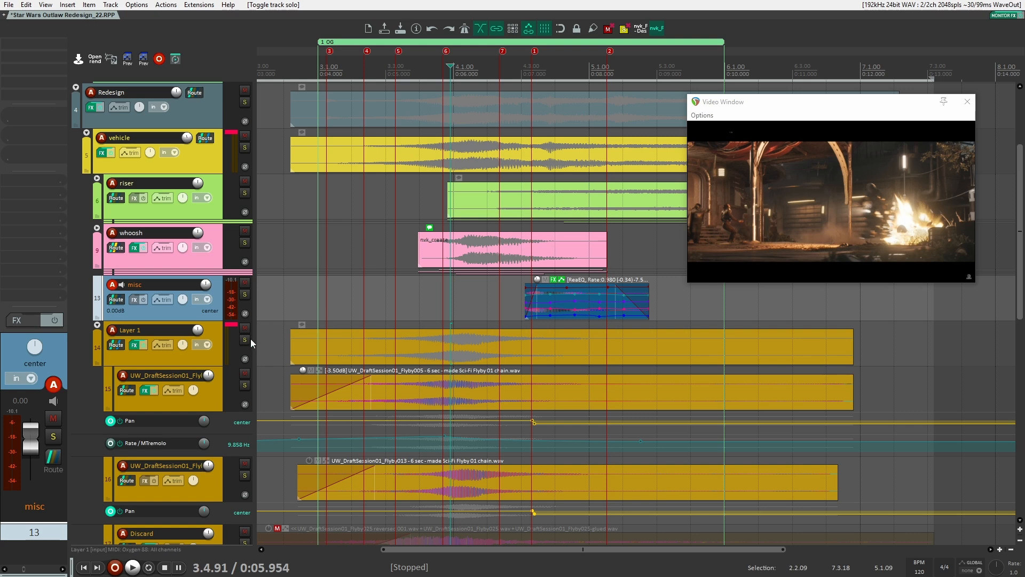
click(213, 351)
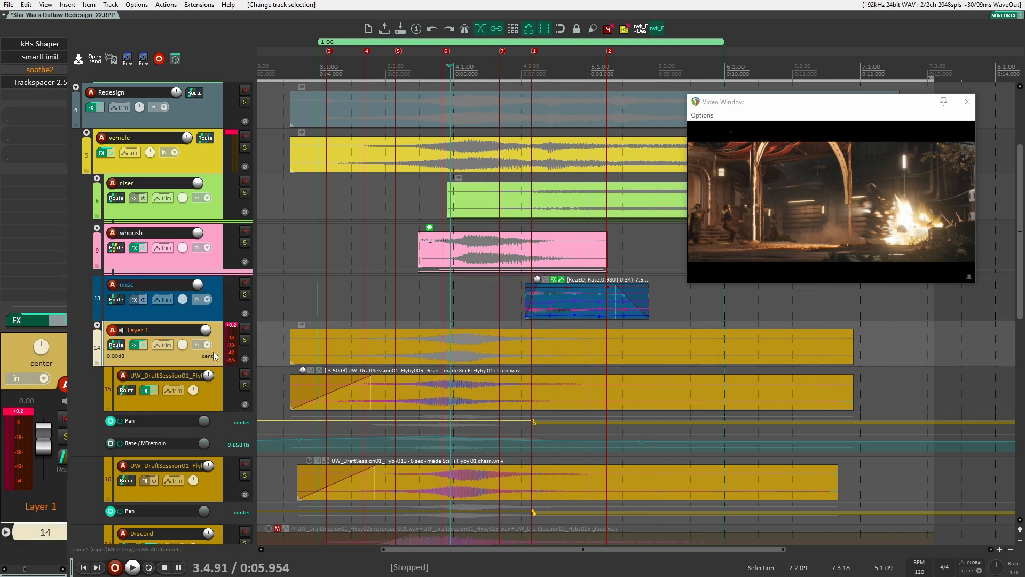
alt+click(46, 68)
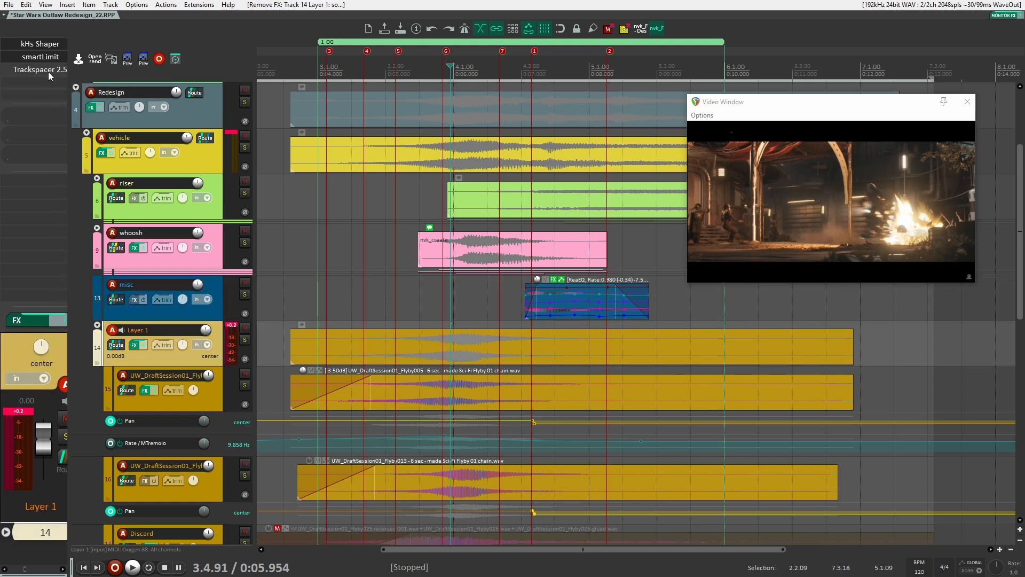
click(47, 68)
key(Escape)
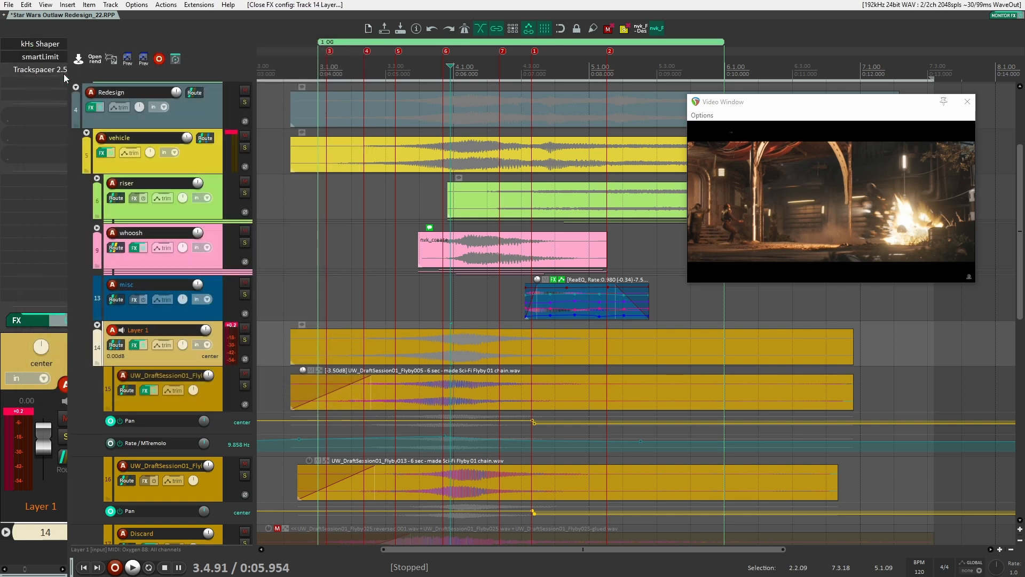
Solo the UW_DraftSession01_Flyby005 track in Layer 1 and play it from about 0:03.7 with MTremolo bypassed
scroll(207, 380, down, 1)
click(209, 353)
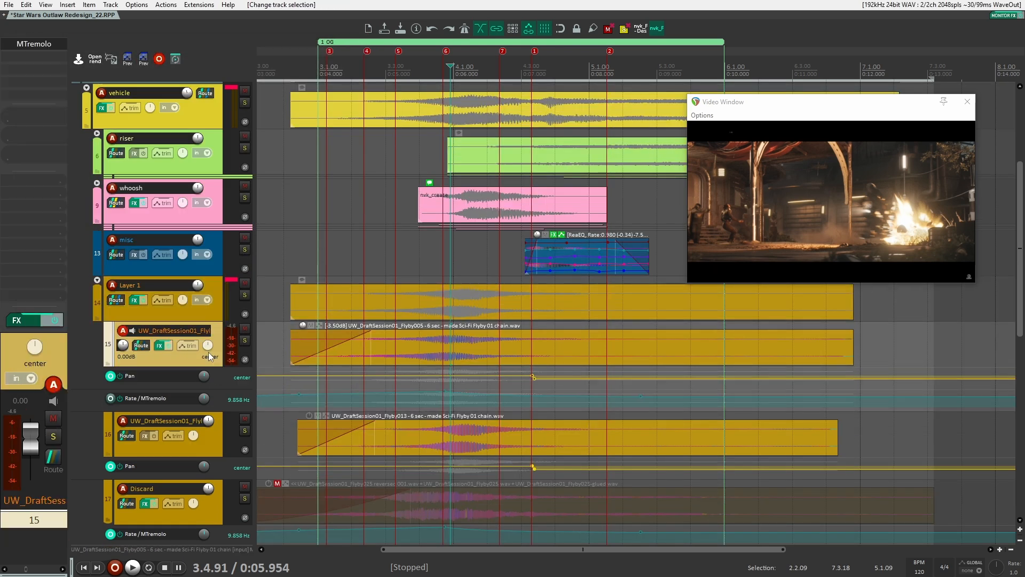
shift+click(54, 47)
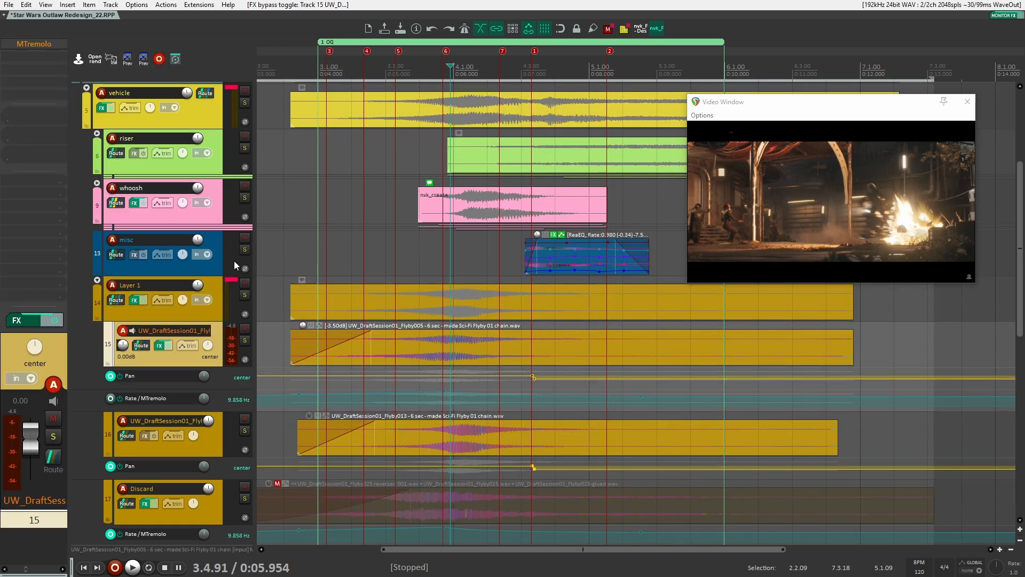
click(244, 340)
click(299, 270)
key(space)
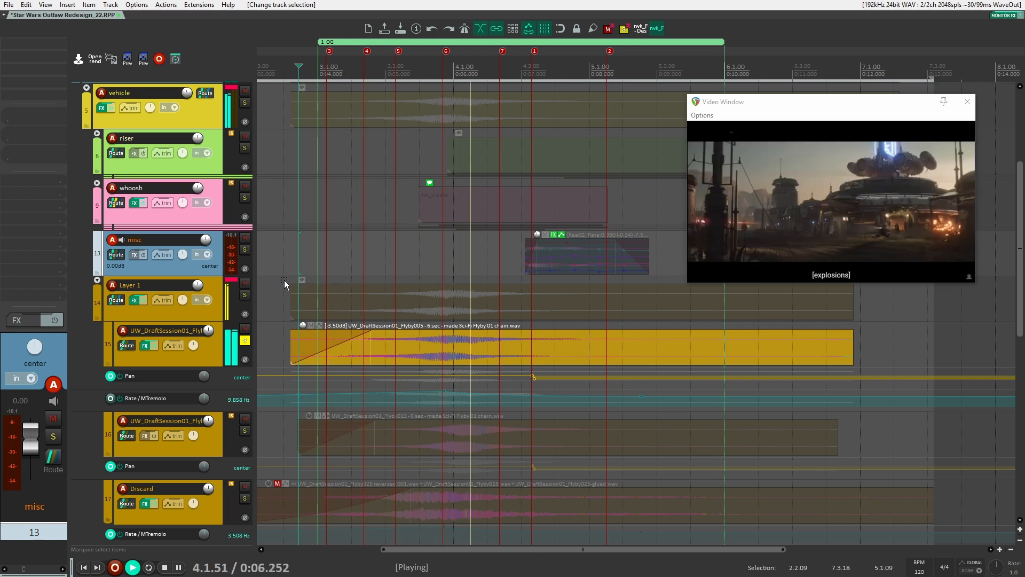
key(space)
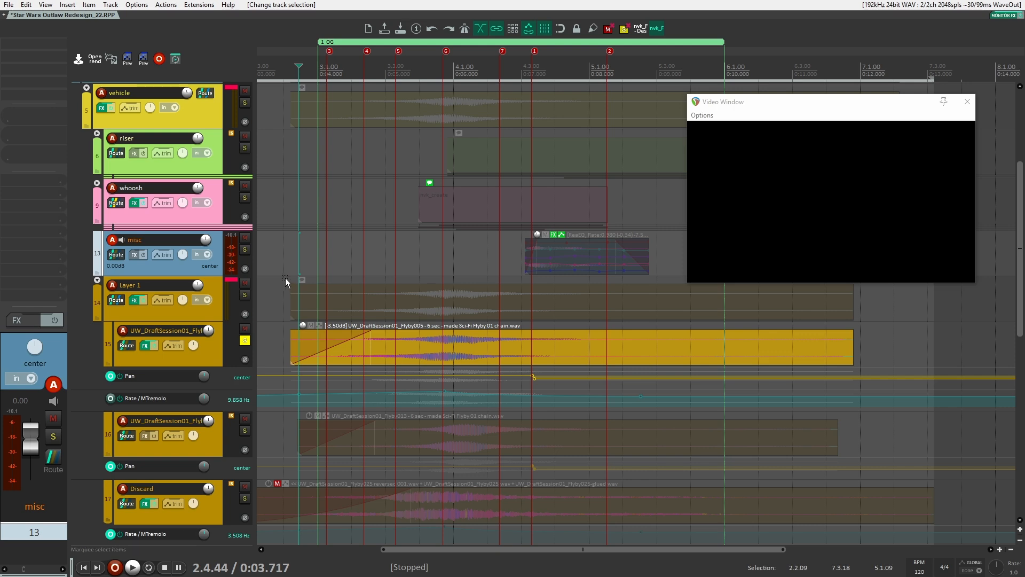
Re-enable MTremolo on the Flyby005 track and play the clip with the effect's window open to watch its rate
click(204, 354)
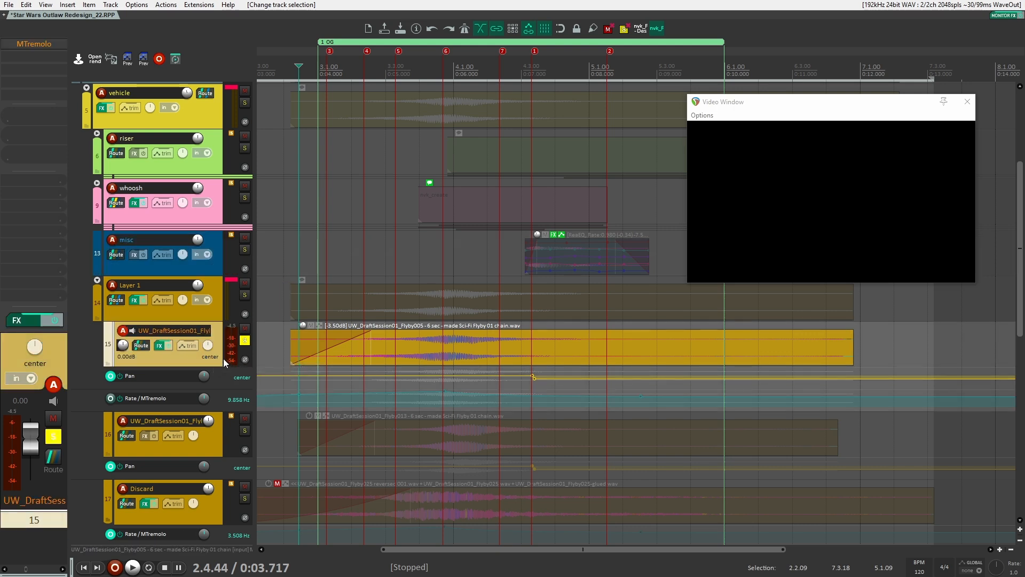
scroll(398, 328, up, 5)
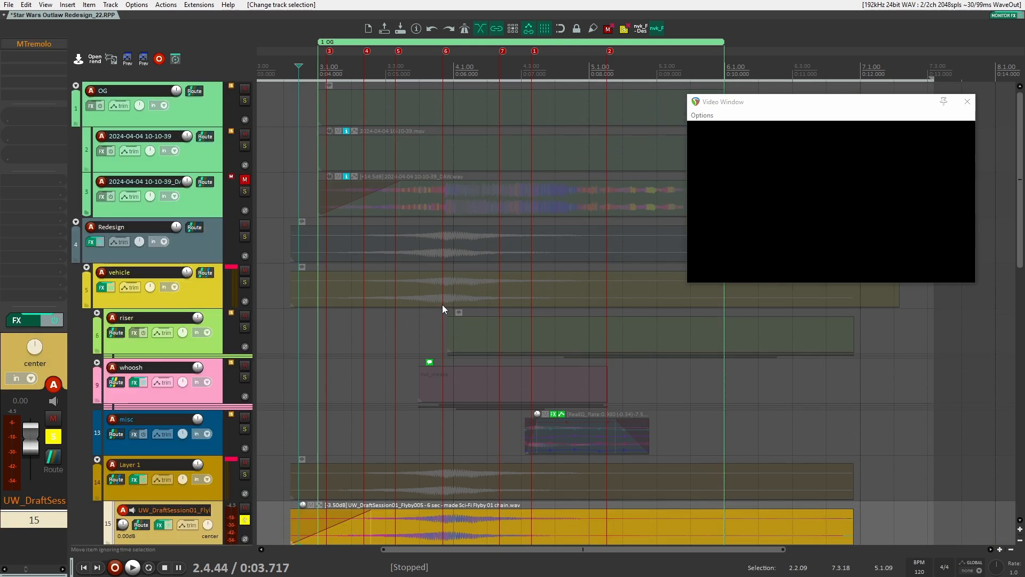
scroll(433, 273, down, 4)
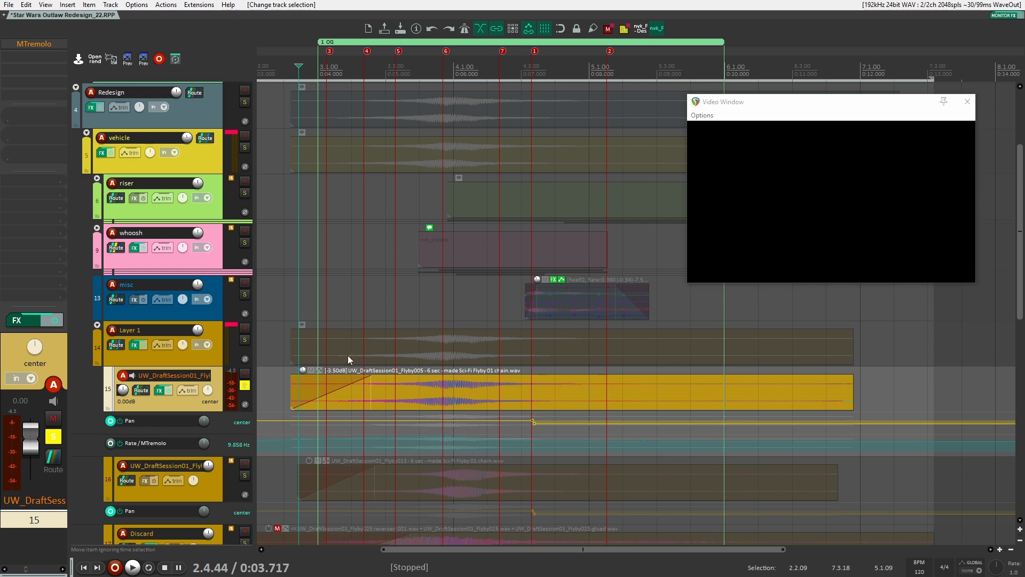
shift+click(31, 44)
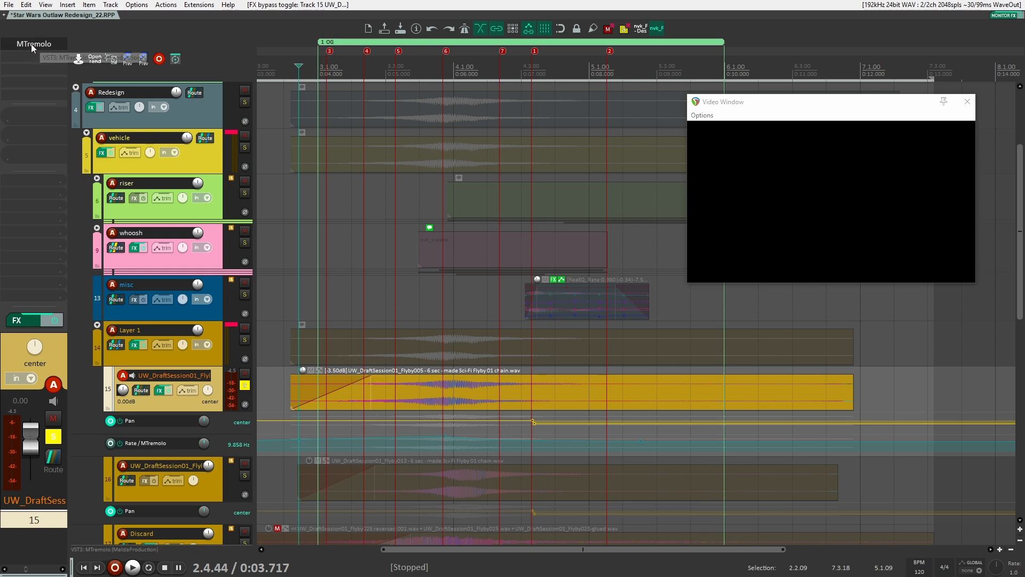
click(31, 44)
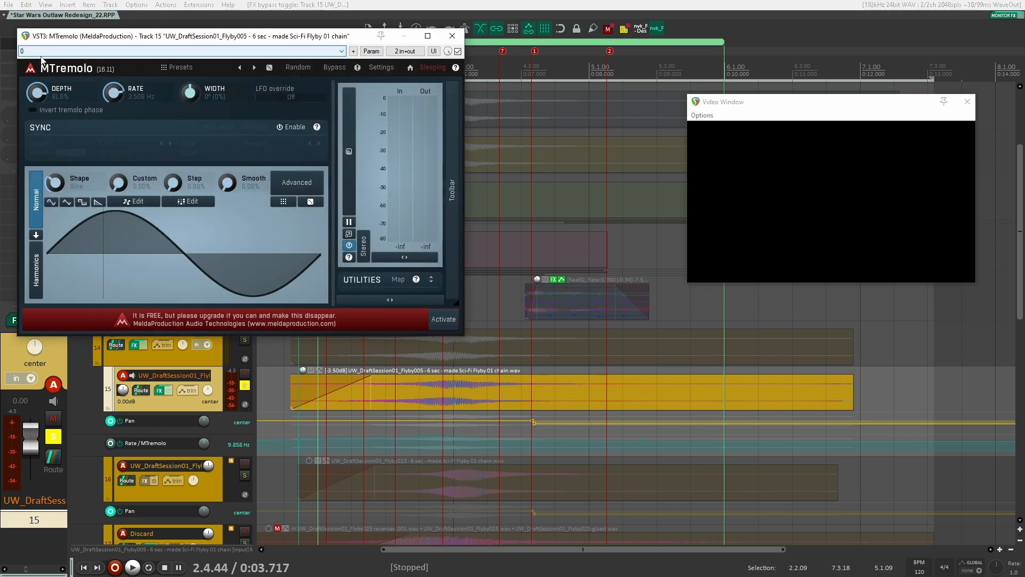
drag(109, 42, 223, 48)
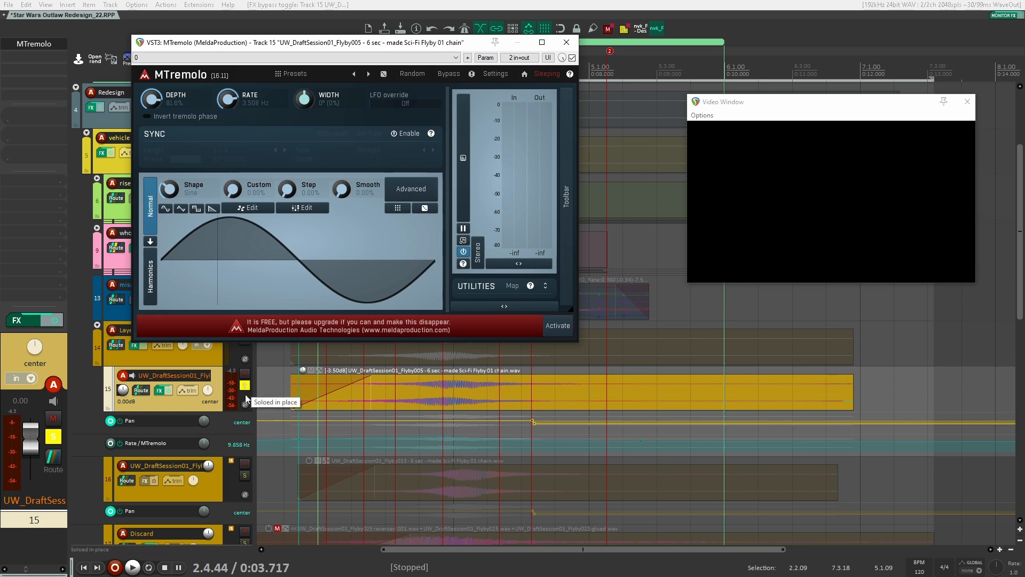
key(space)
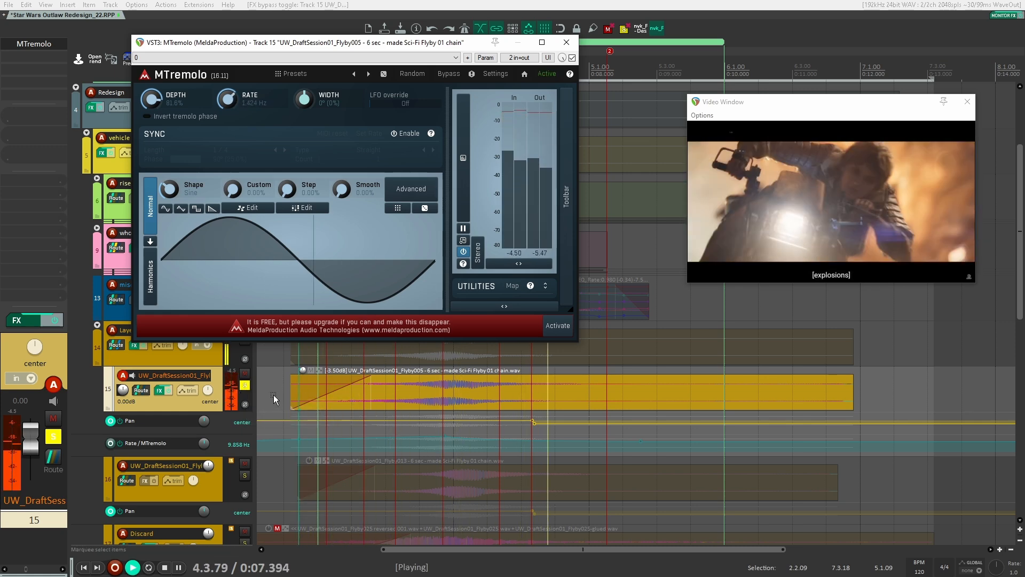
key(space)
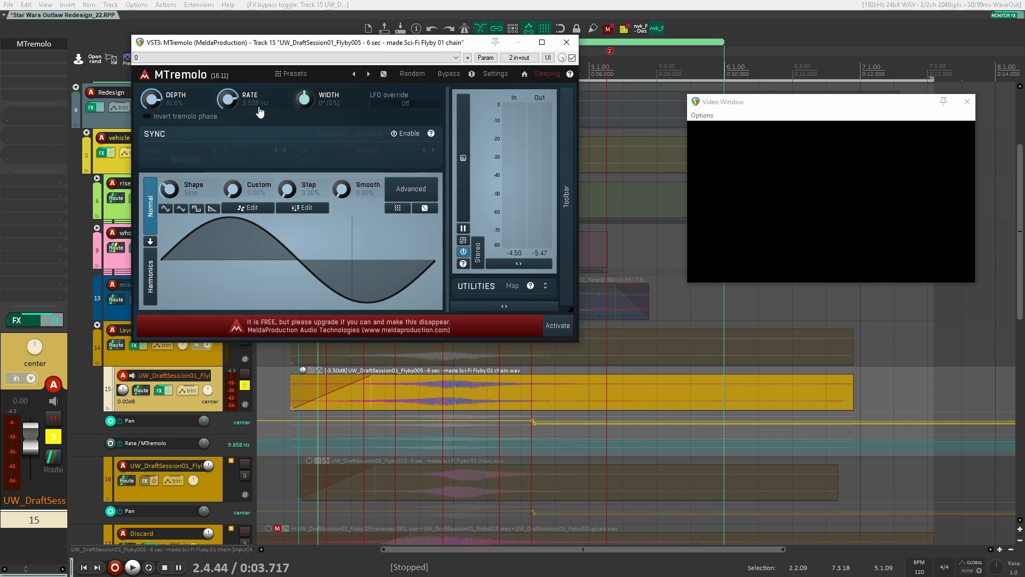
click(567, 42)
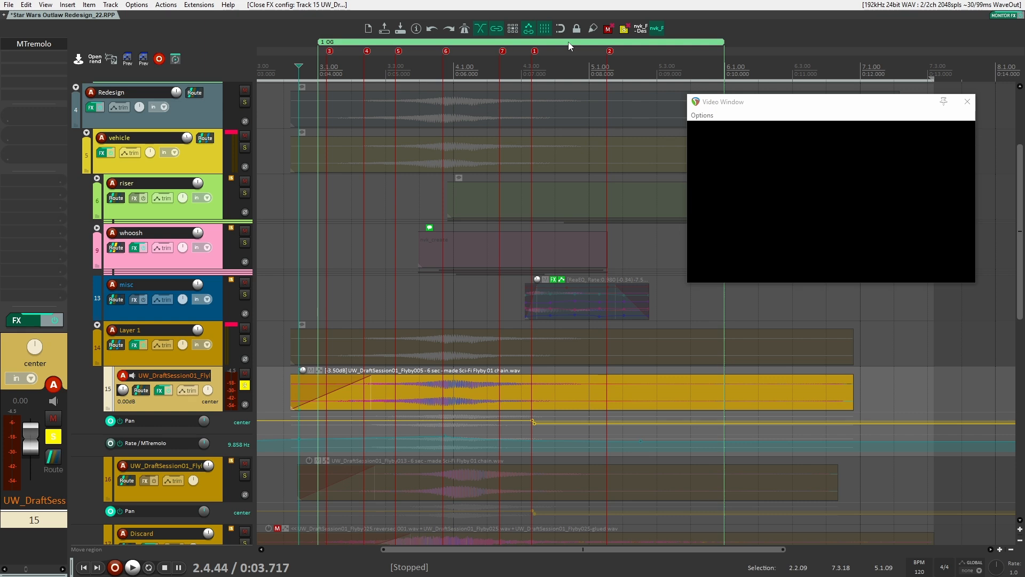
Bypass the Pan envelope on the Flyby005 track, keeping the track soloed
click(242, 342)
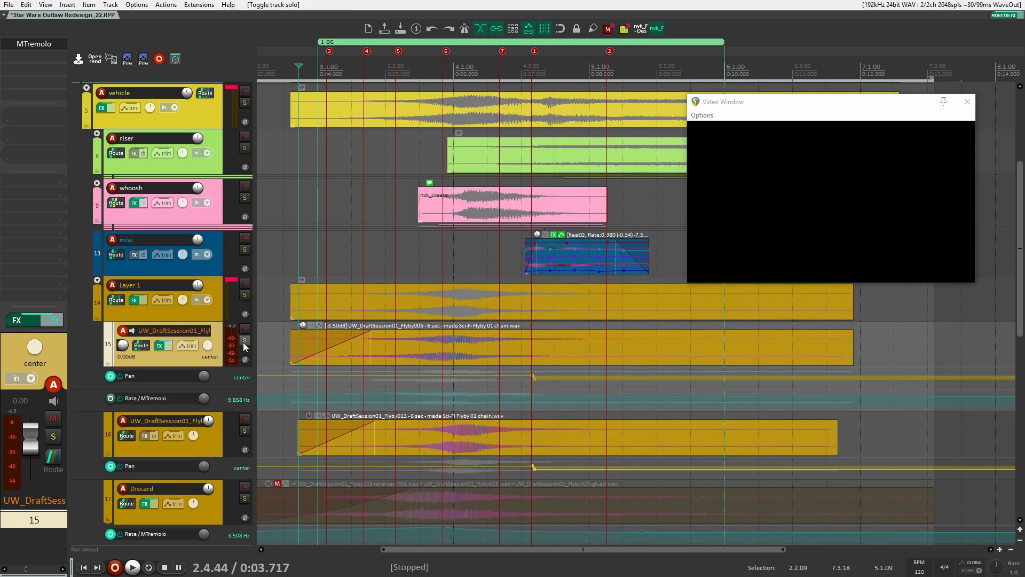
click(243, 342)
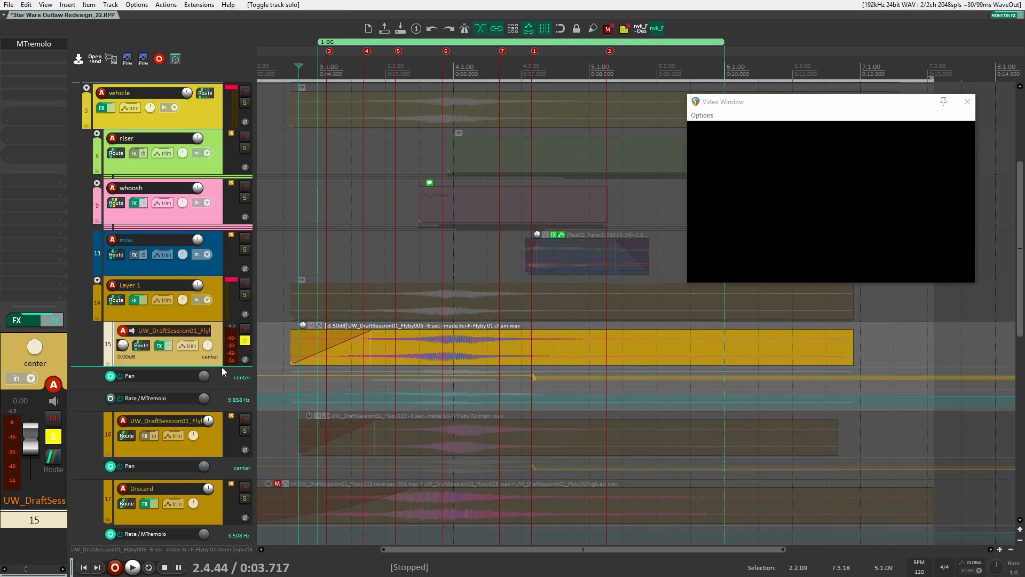
click(121, 376)
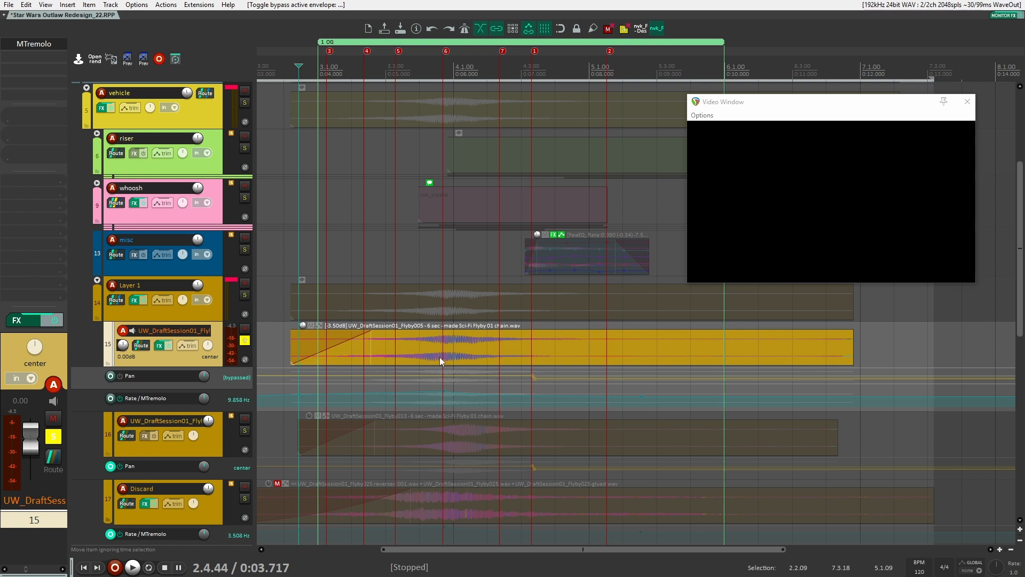
Play the soloed Flyby005 track without its pan automation and place the edit cursor on the clip at about 0:07.167
key(space)
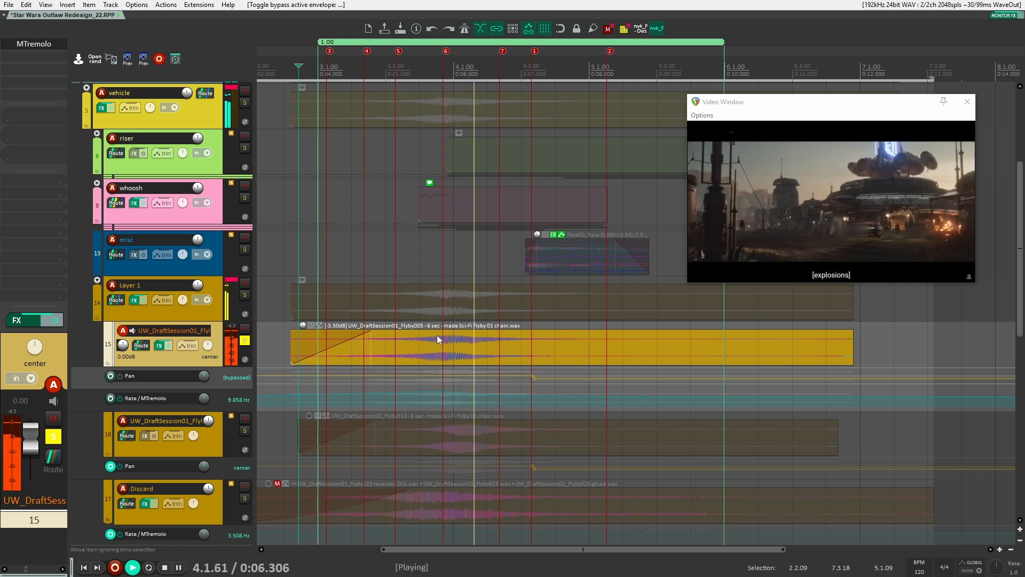
key(space)
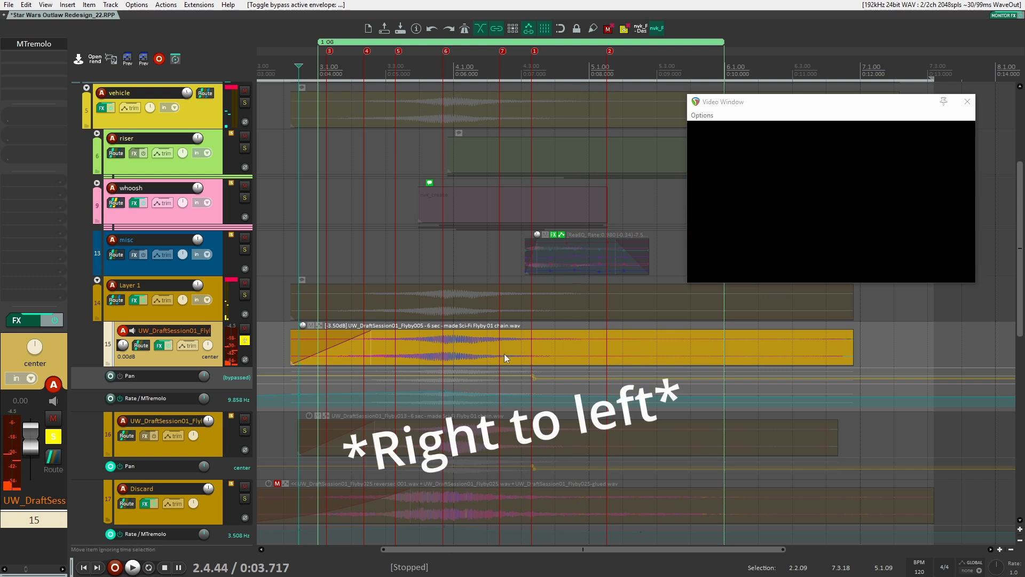
click(531, 354)
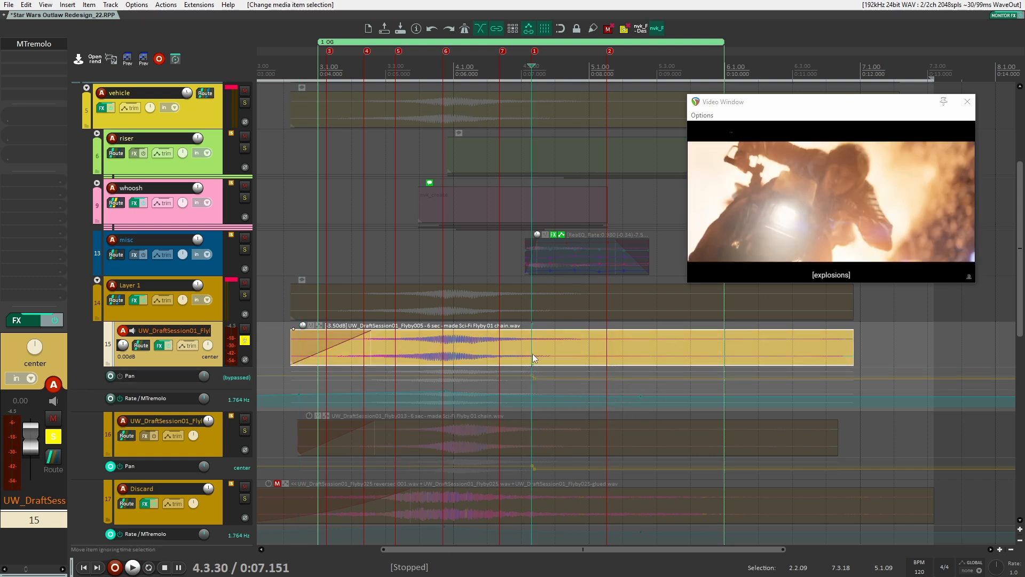
click(529, 353)
click(533, 358)
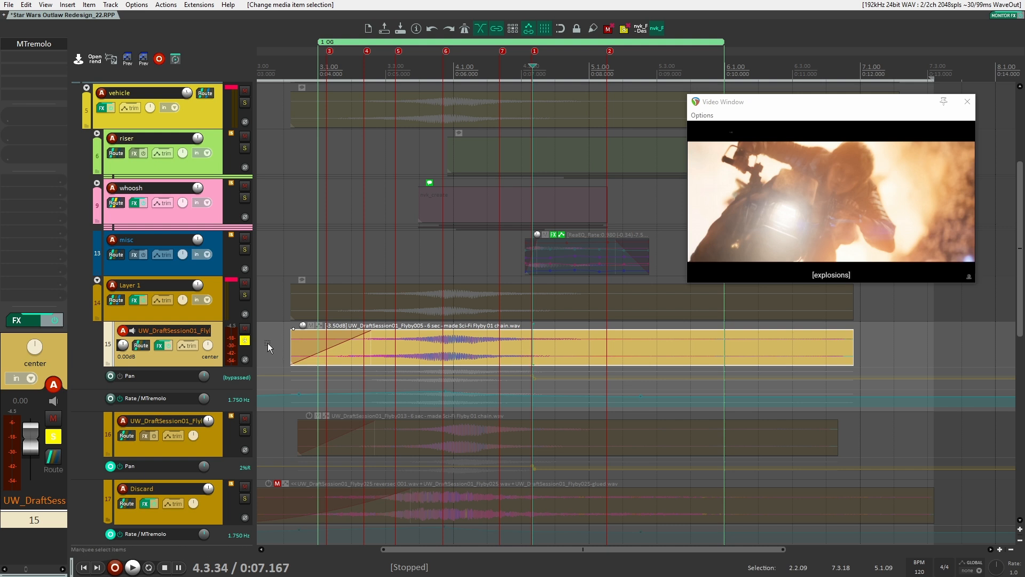
Unsolo the Flyby005 track and re-enable its Pan envelope
click(244, 340)
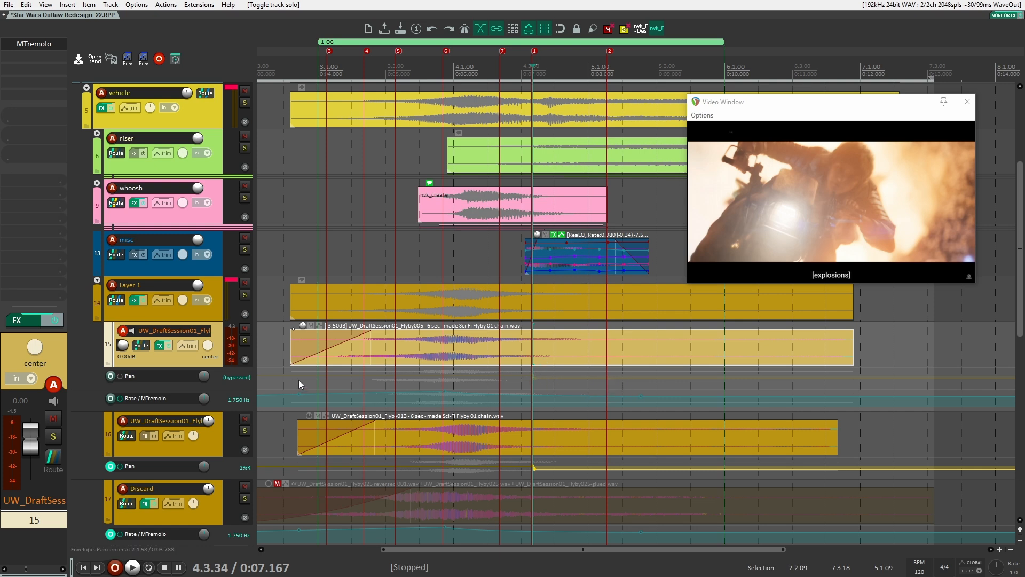
click(123, 377)
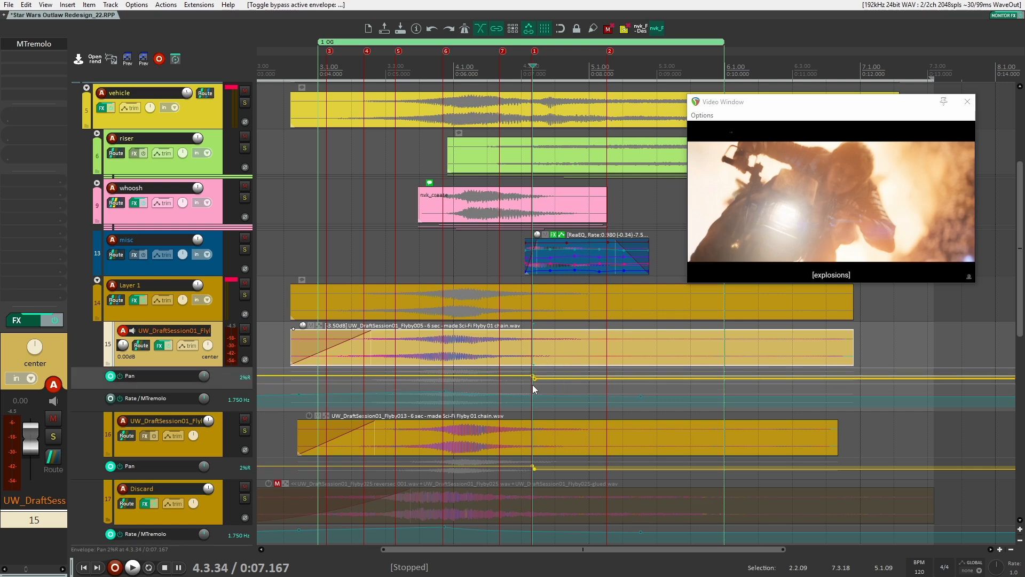
Solo the UW_DraftSession01_Flyby013 track in Layer 1 and play it from about 0:03.66
scroll(530, 360, down, 2)
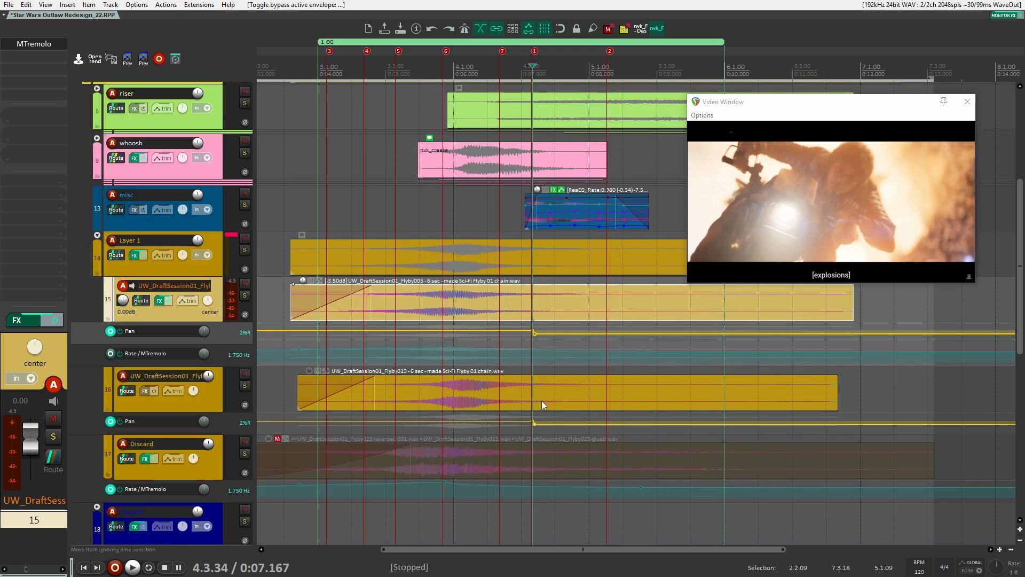
click(537, 392)
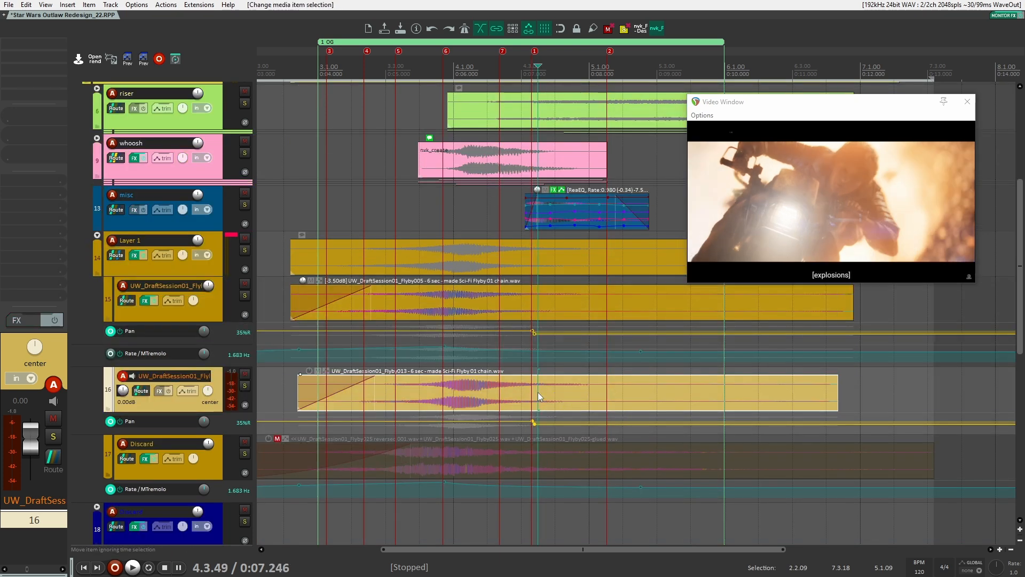
click(246, 386)
click(294, 364)
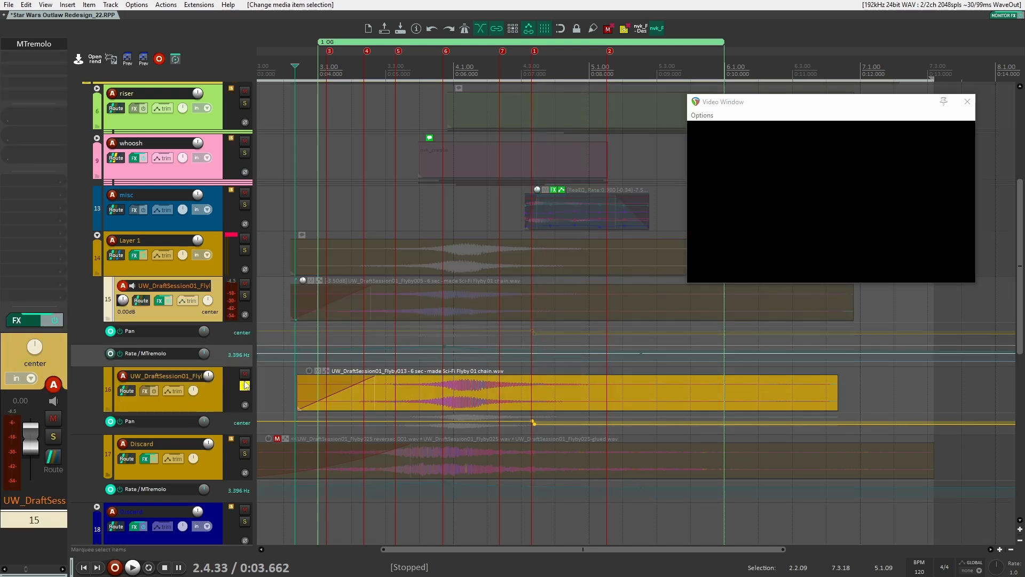
click(202, 401)
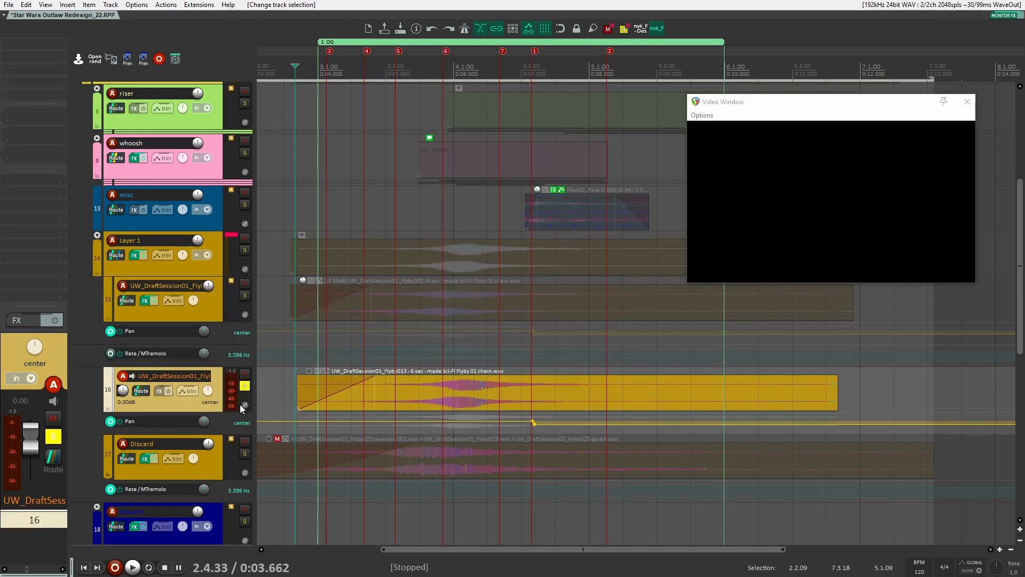
key(space)
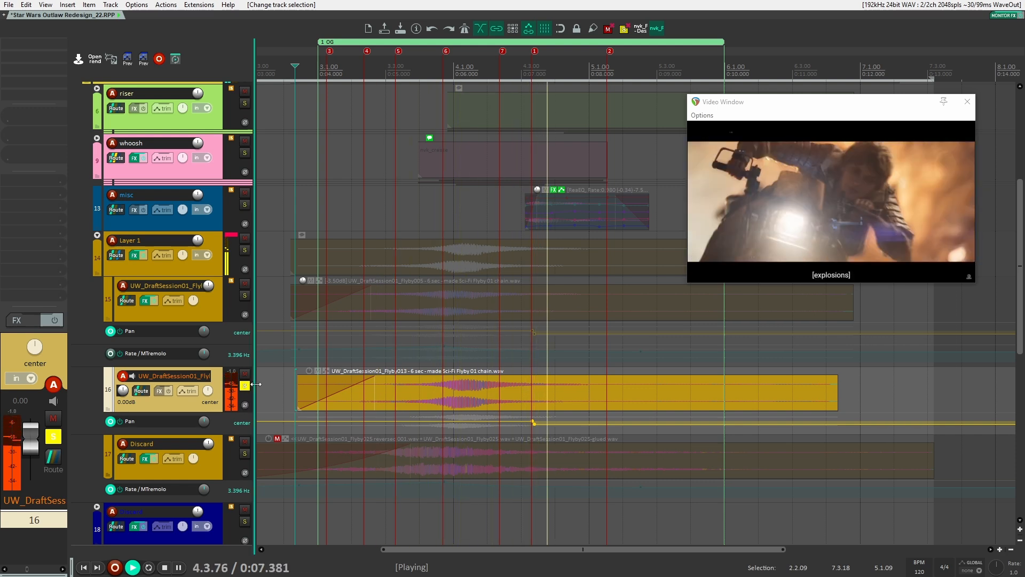
Solo the Flyby005 track as well and play both flyby clips together from about 0:03.66
click(245, 295)
key(space)
key(space)
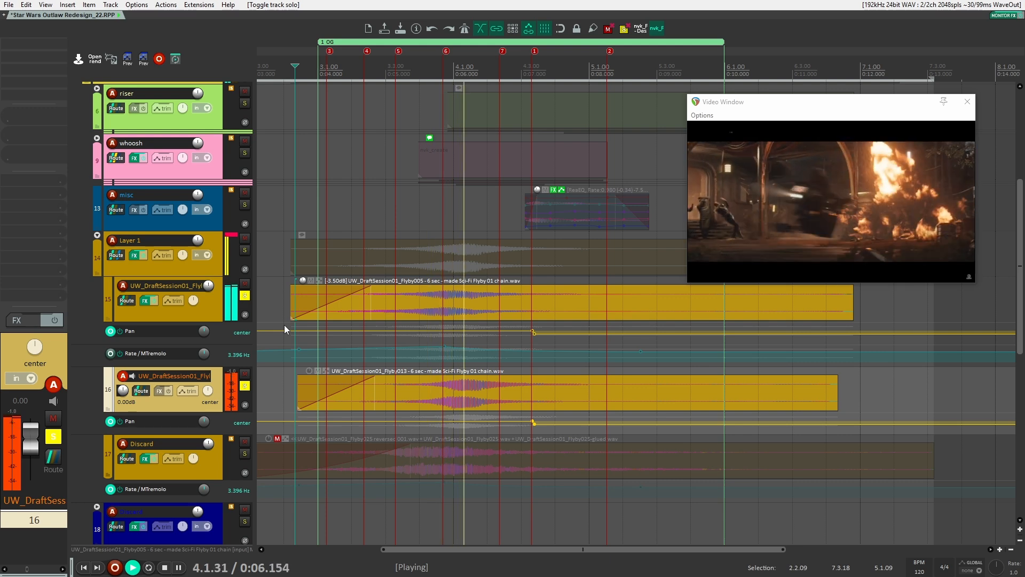
key(space)
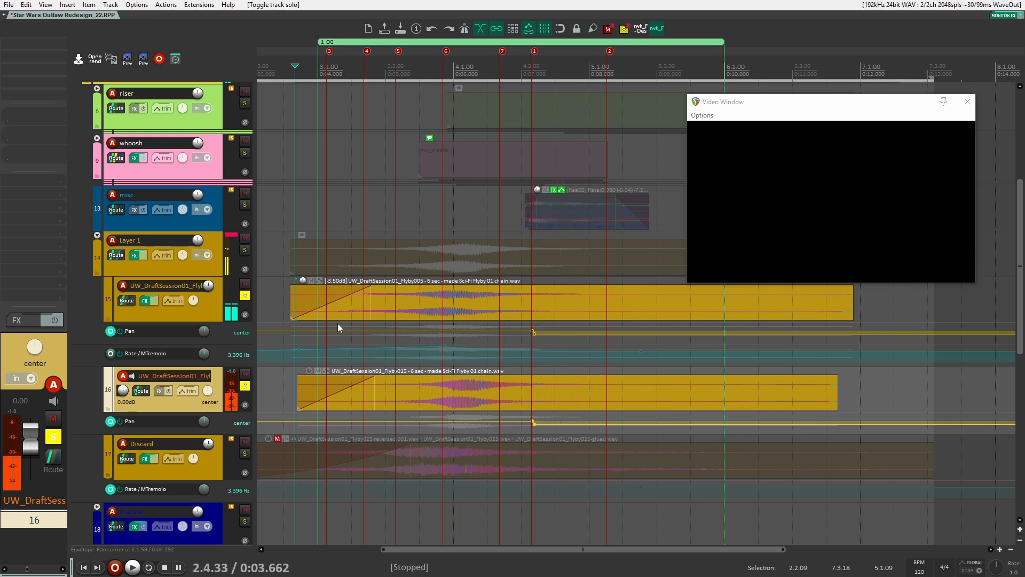
Unsolo both flyby tracks and solo the Layer 1 folder track instead, making it the selected track
click(245, 295)
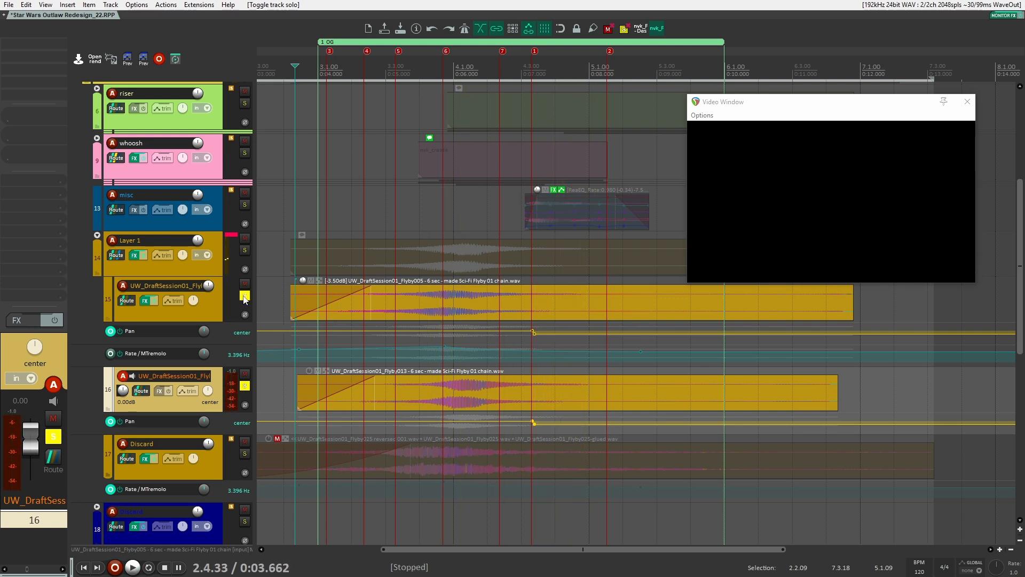
click(244, 385)
click(244, 250)
click(206, 272)
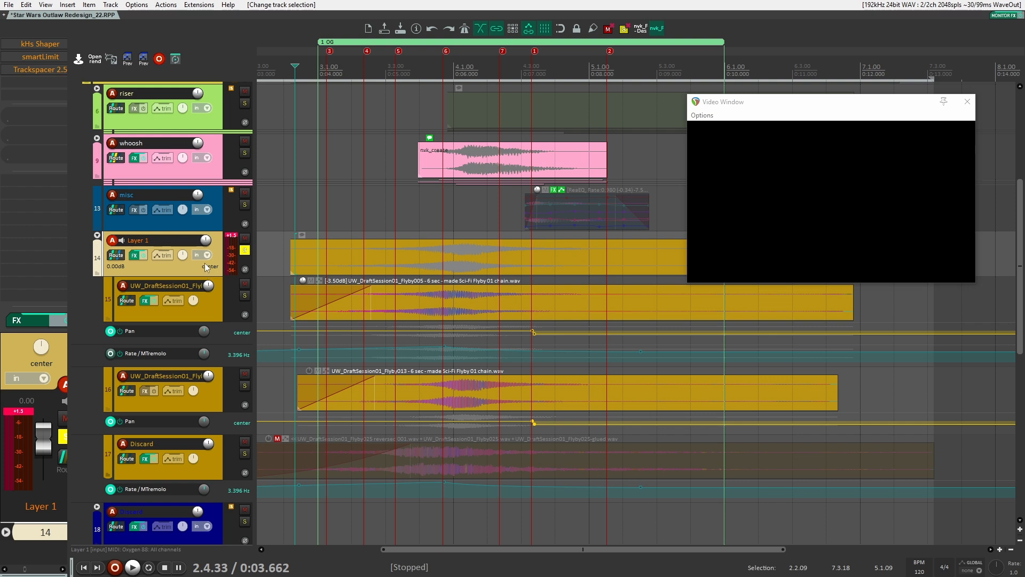
Re-enable kHs Shaper on Layer 1 and play the layer with the effect's window open beside the effects list
shift+click(34, 45)
click(33, 45)
drag(40, 38, 231, 42)
key(space)
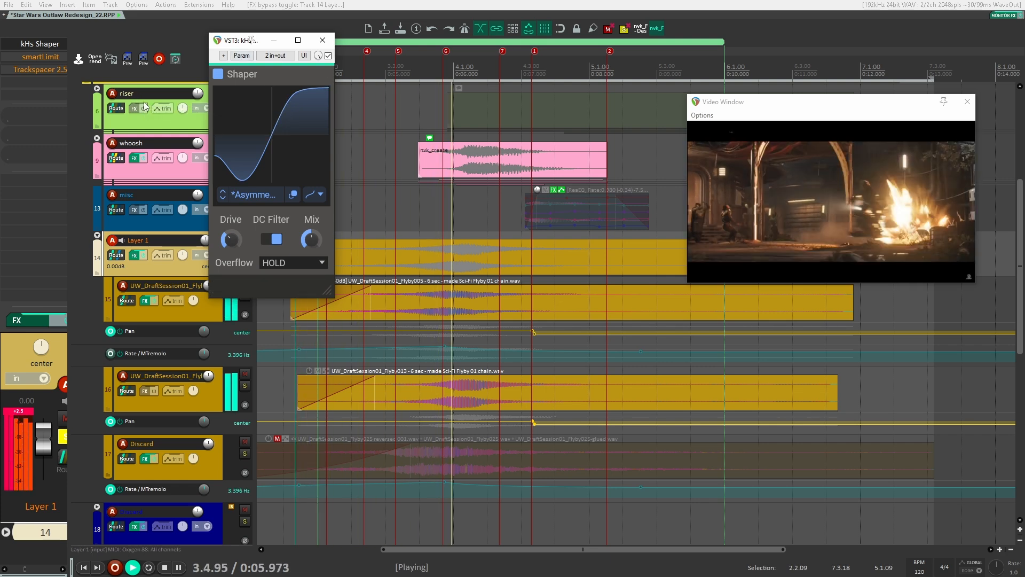
Re-enable smartLimit on Layer 1, play the layer with its limiting display open, and close both effect windows
click(41, 56)
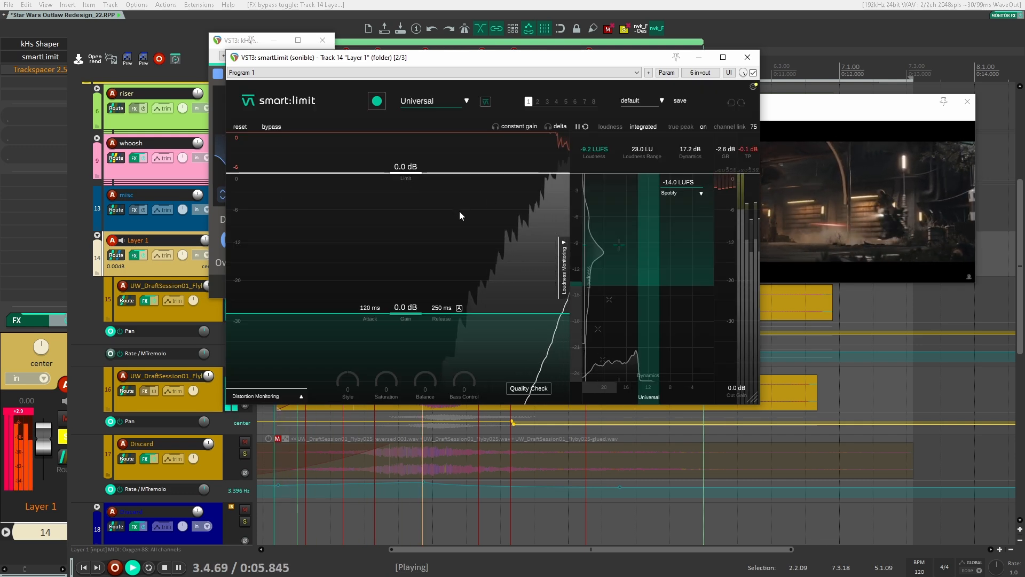
key(space)
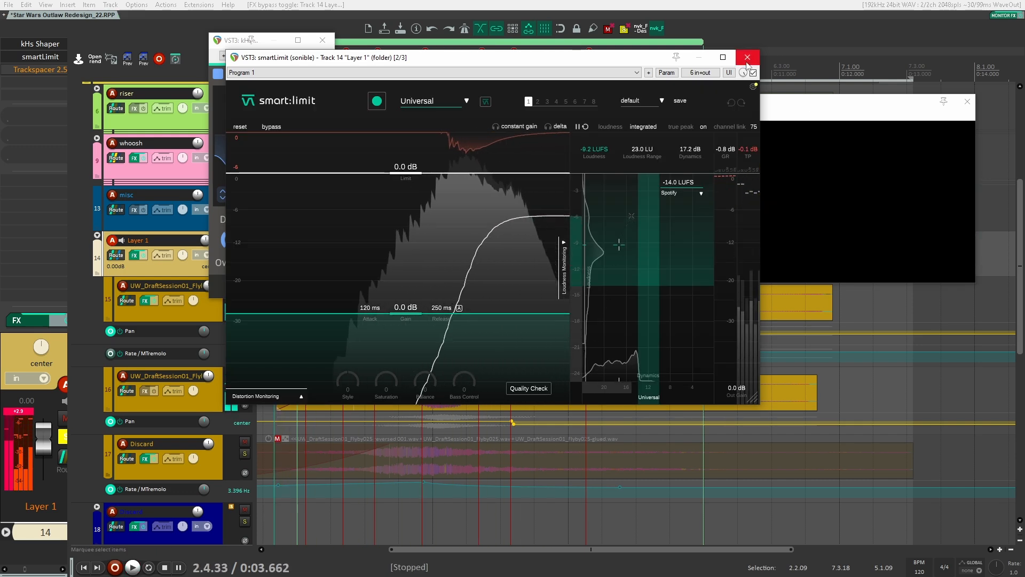
click(748, 57)
click(322, 40)
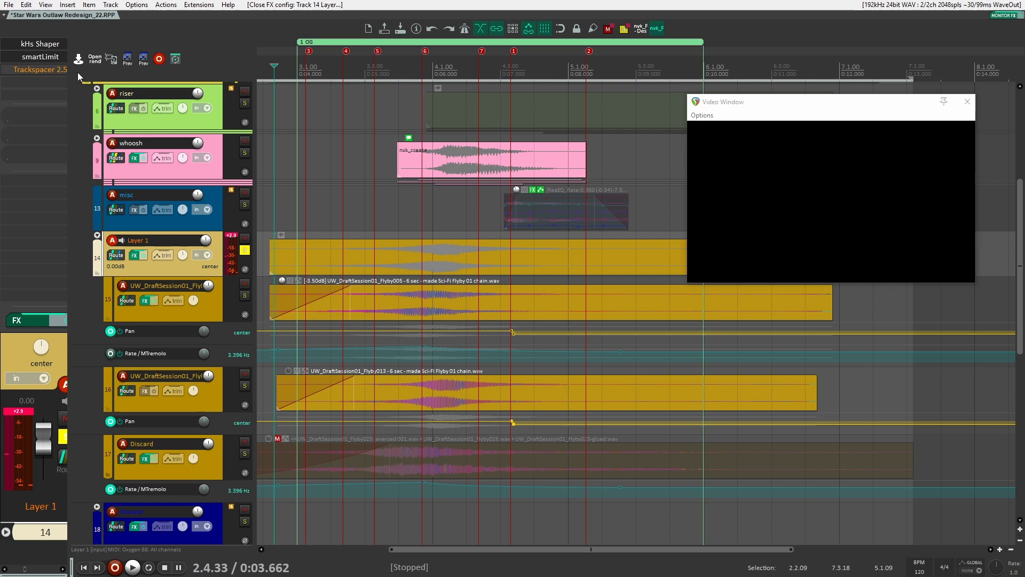
Re-enable Trackspacer 2.5 on Layer 1, close its window, and select the whoosh folder's clips
click(38, 71)
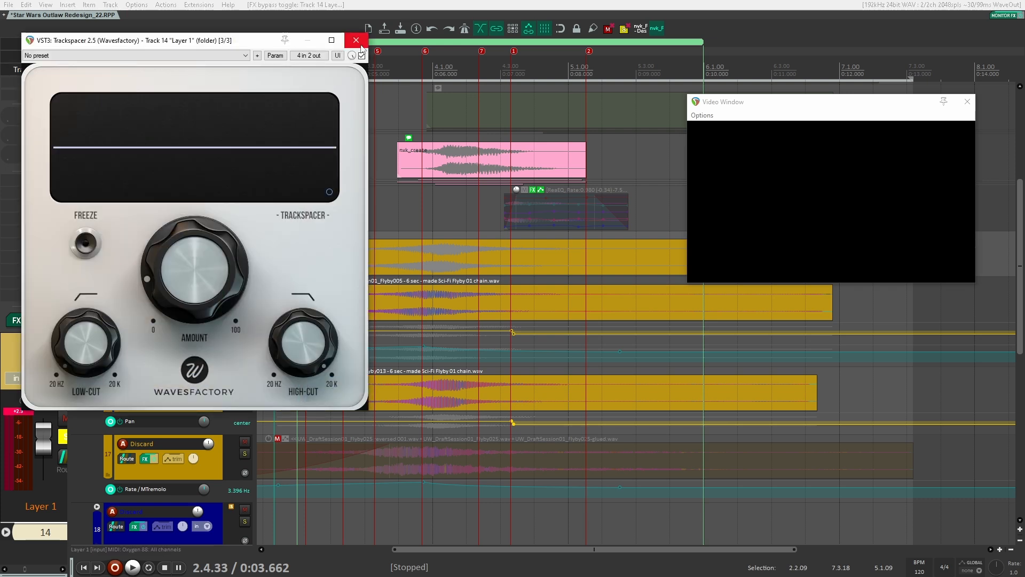
click(355, 39)
drag(359, 136, 605, 177)
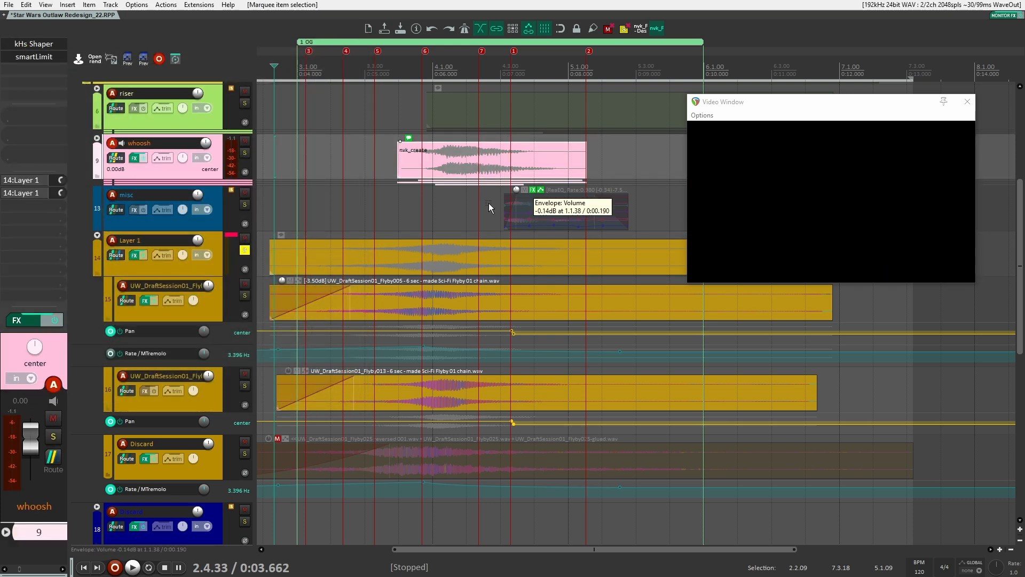
click(442, 206)
click(451, 198)
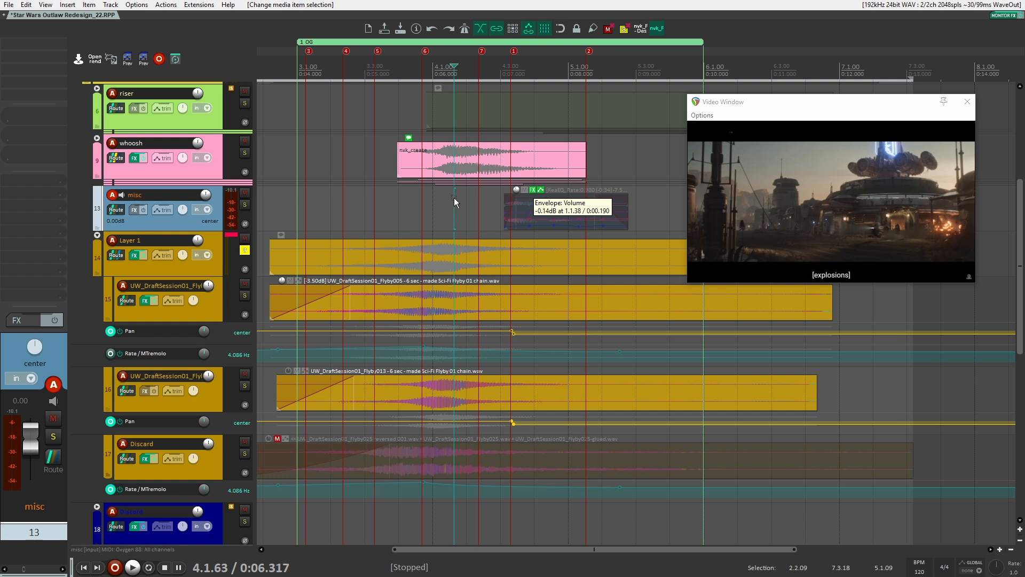
click(436, 200)
click(442, 200)
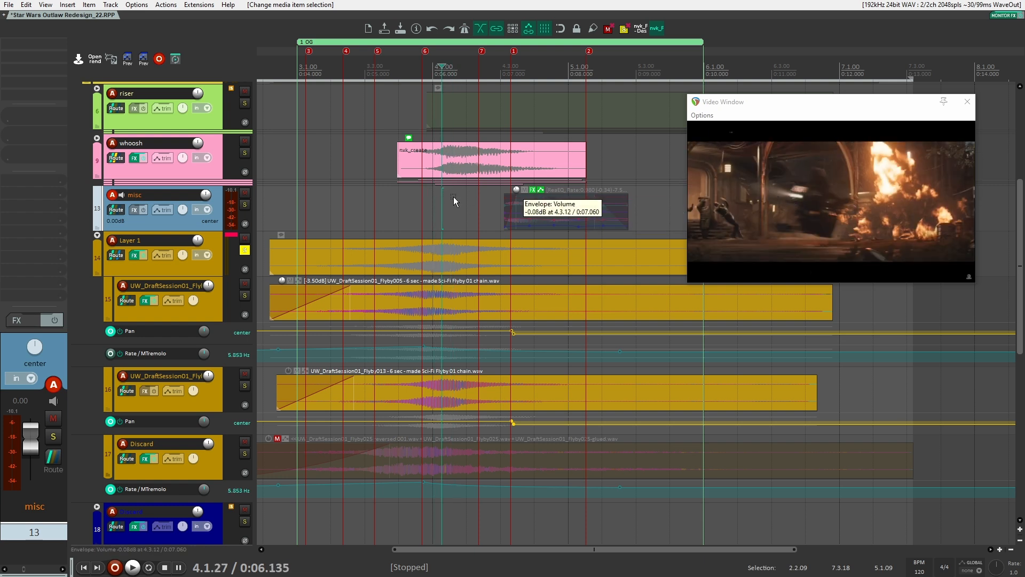
click(245, 250)
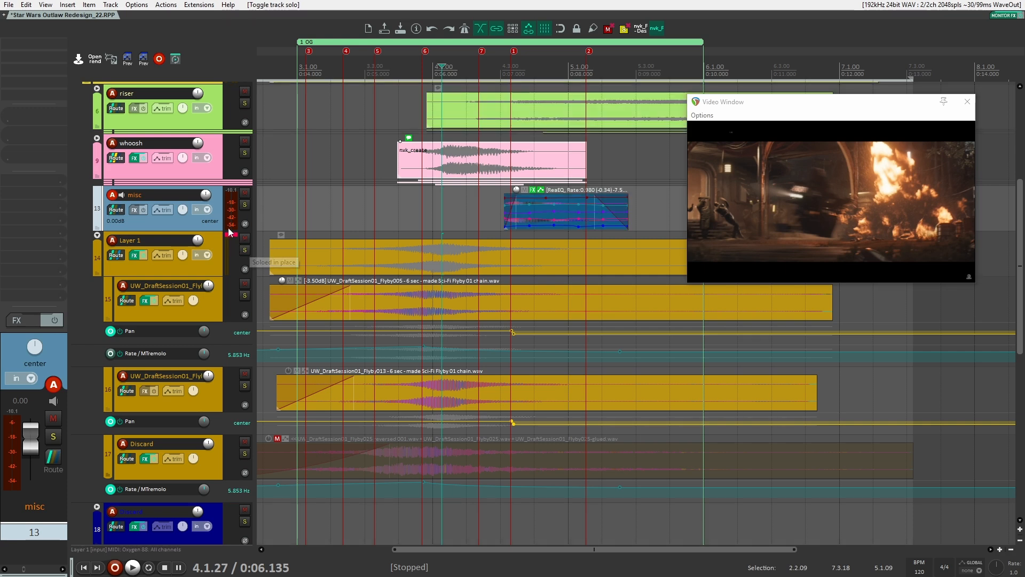
click(434, 248)
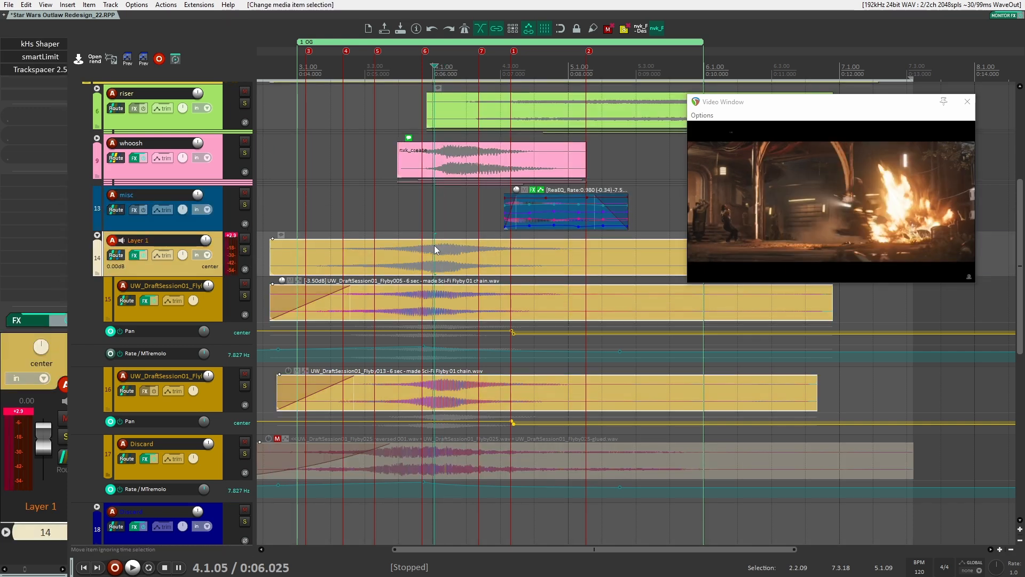
click(245, 250)
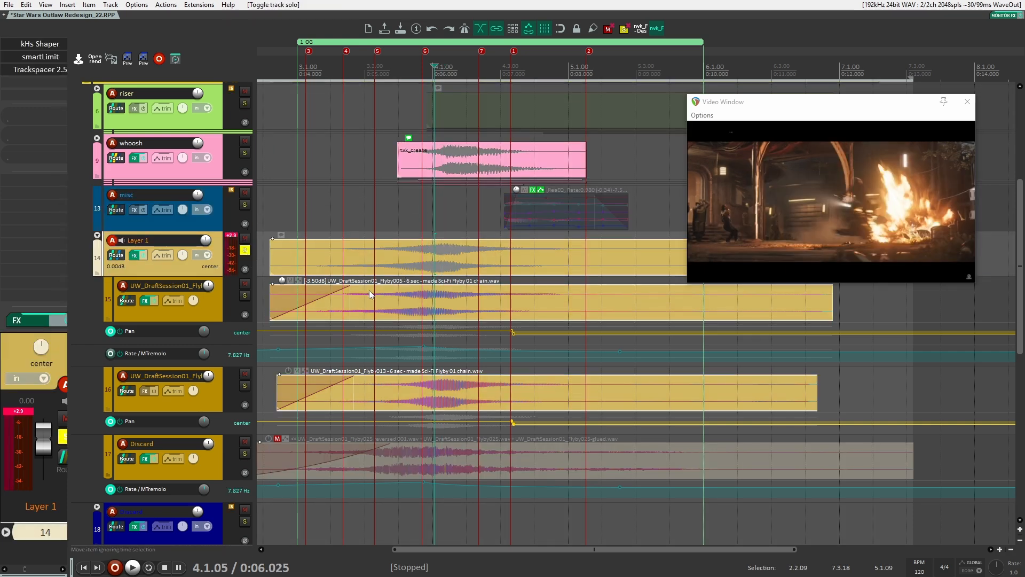
click(386, 190)
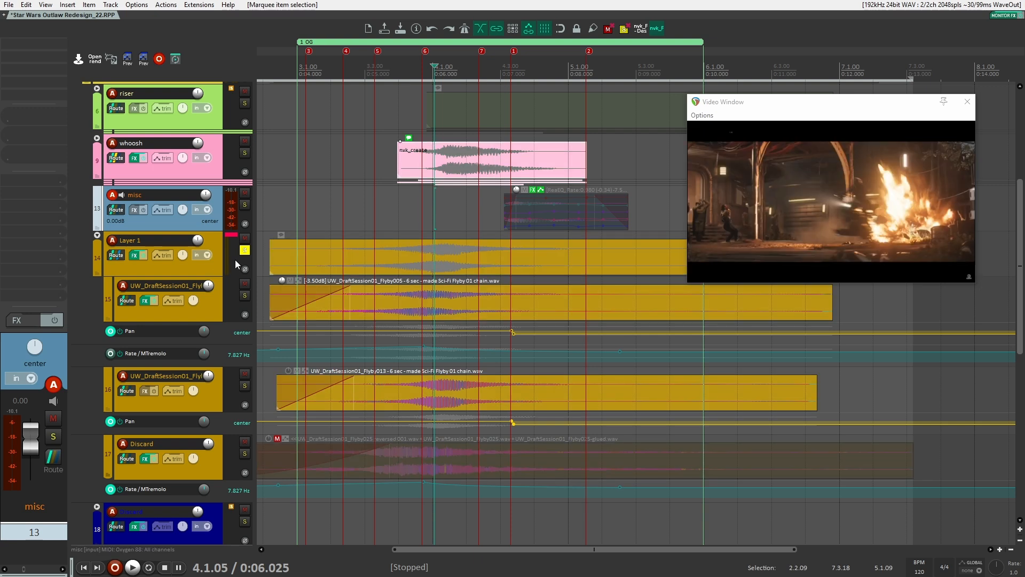
Unsolo Layer 1, solo the whoosh folder track, and expand the folder to show its child tracks
click(245, 250)
click(245, 153)
click(98, 139)
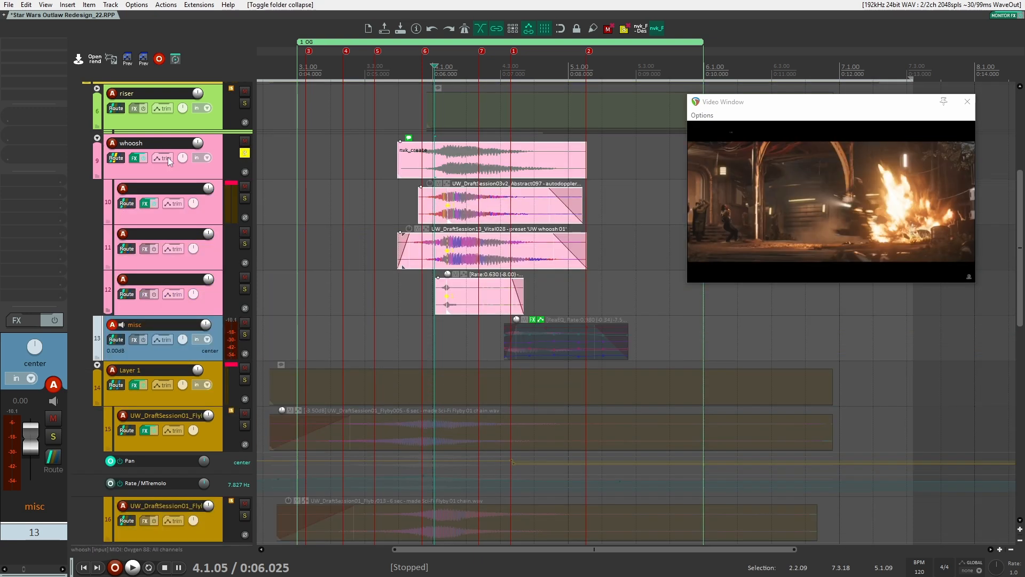
click(212, 169)
Play the soloed whoosh folder twice from about 0:05.33, just before its clips start
click(387, 180)
key(space)
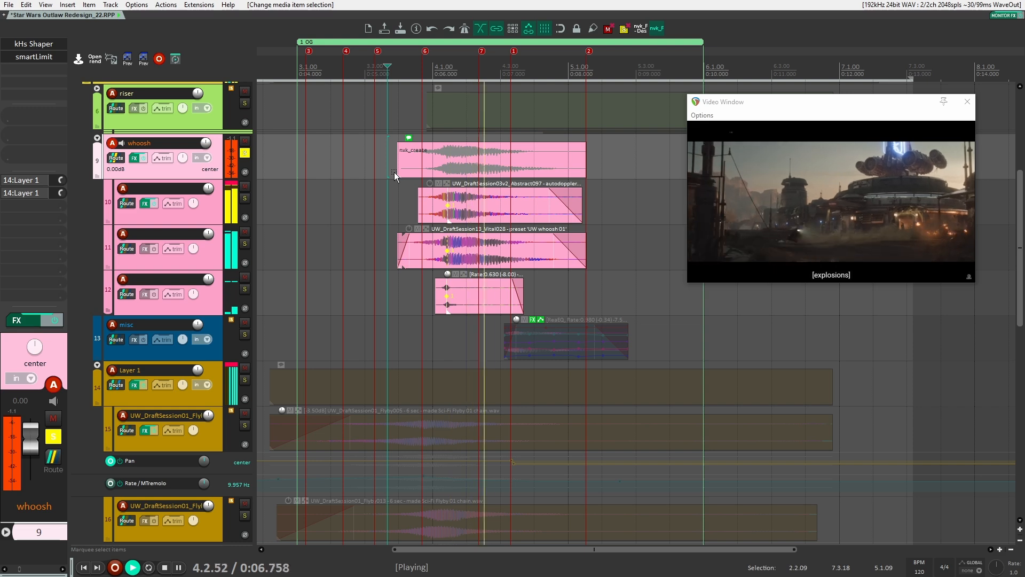
key(space)
key(space)
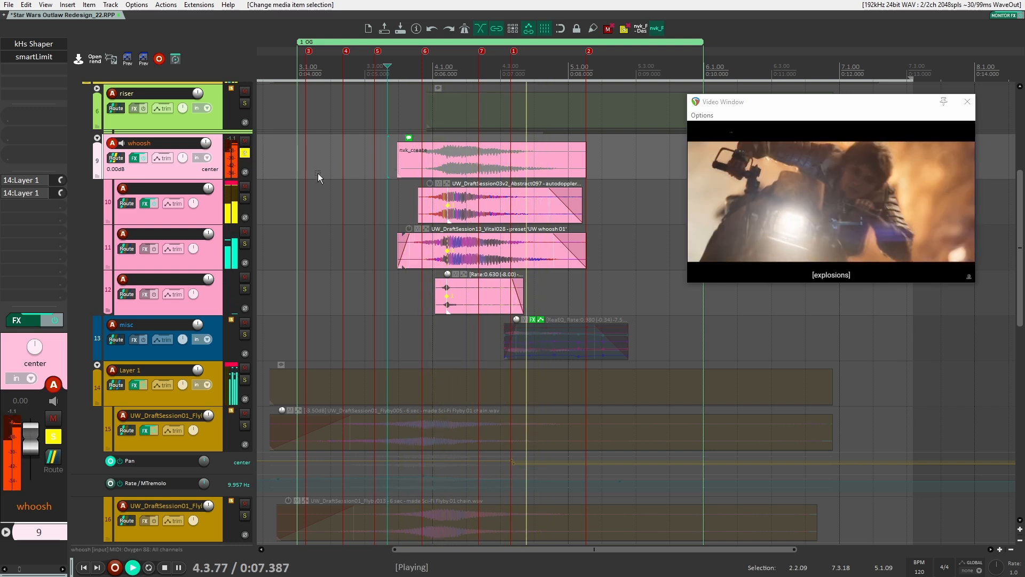
key(space)
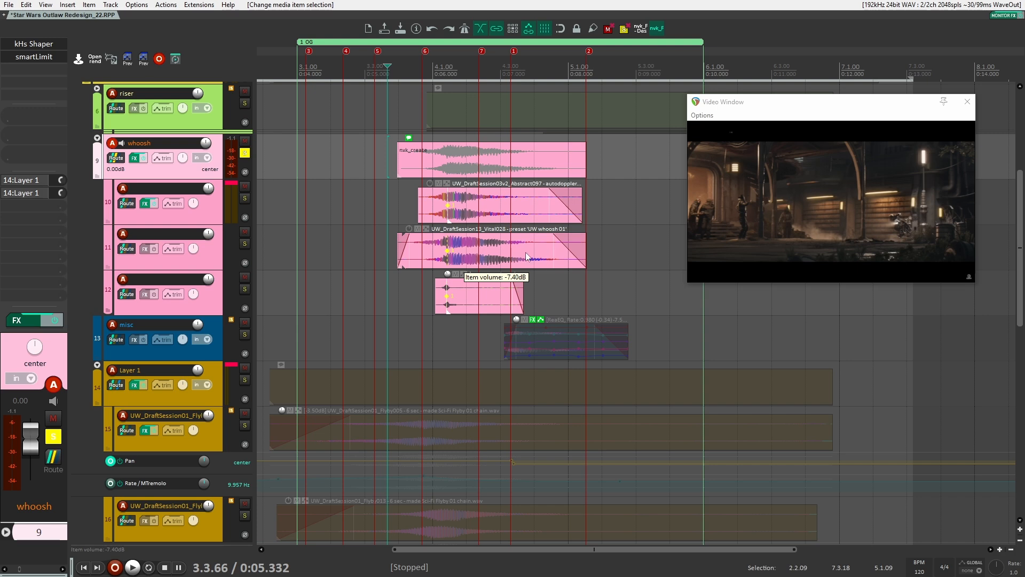
Unsolo the whoosh folder, solo its child track 10 with the Abstract097 clip, and play it
click(244, 154)
click(233, 205)
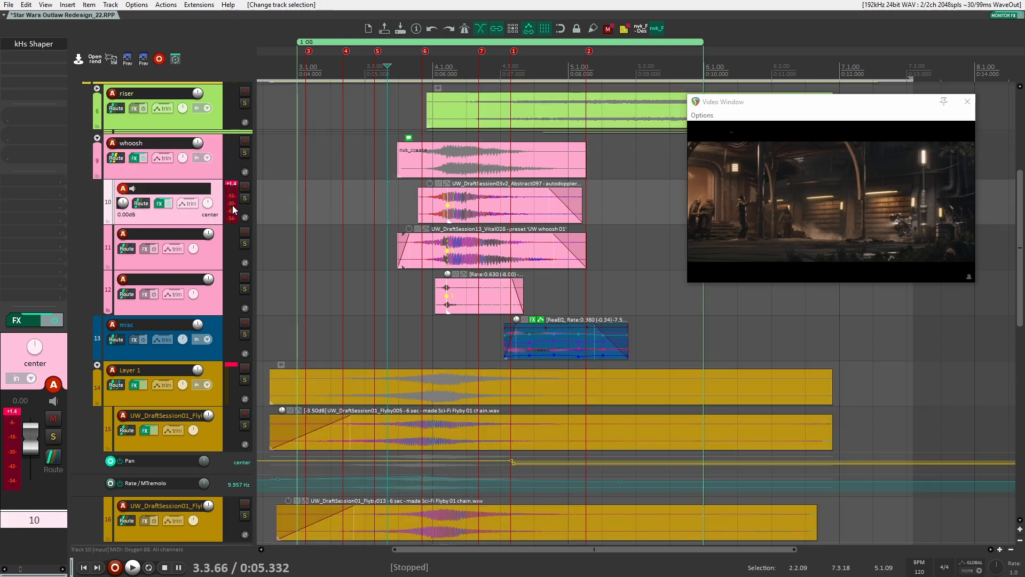
click(244, 199)
key(space)
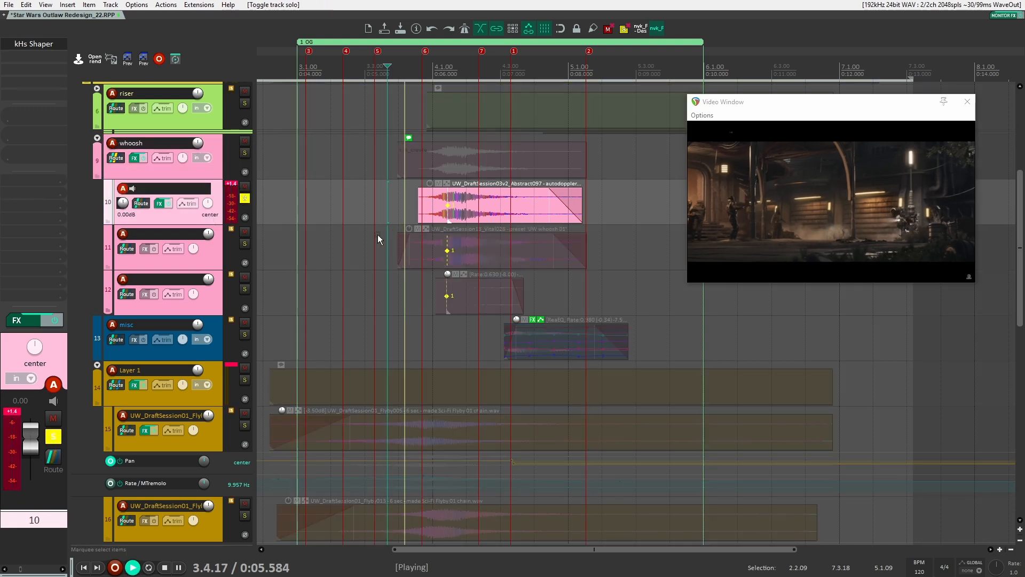
Move the solo from track 10 to track 11 with the Vital028 'UW whoosh 01' clip and play it
click(245, 199)
key(space)
click(245, 243)
key(space)
click(214, 255)
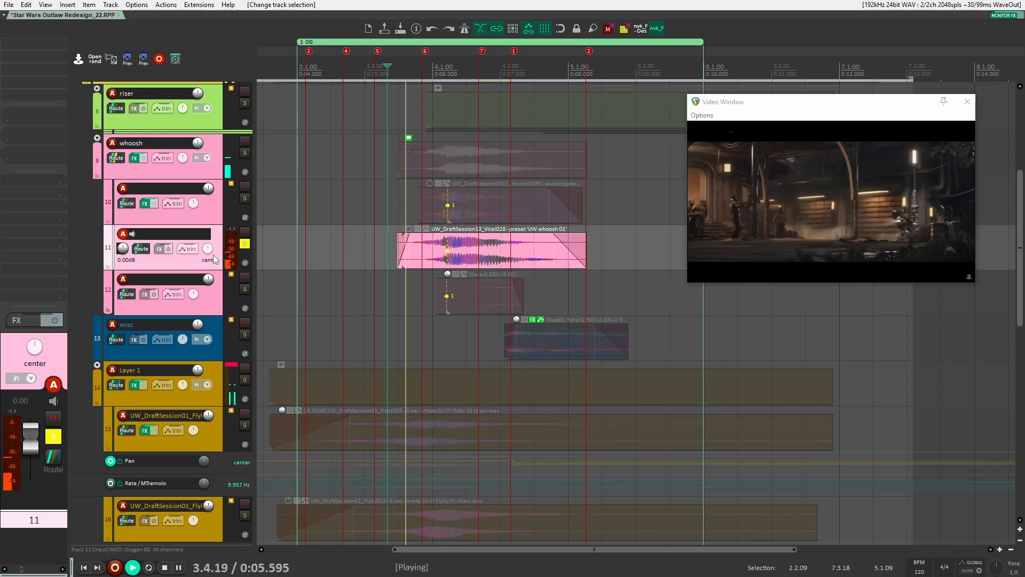
key(space)
Move the solo from track 11 to whoosh child track 12 and play its clip
click(245, 244)
click(245, 289)
click(236, 297)
key(space)
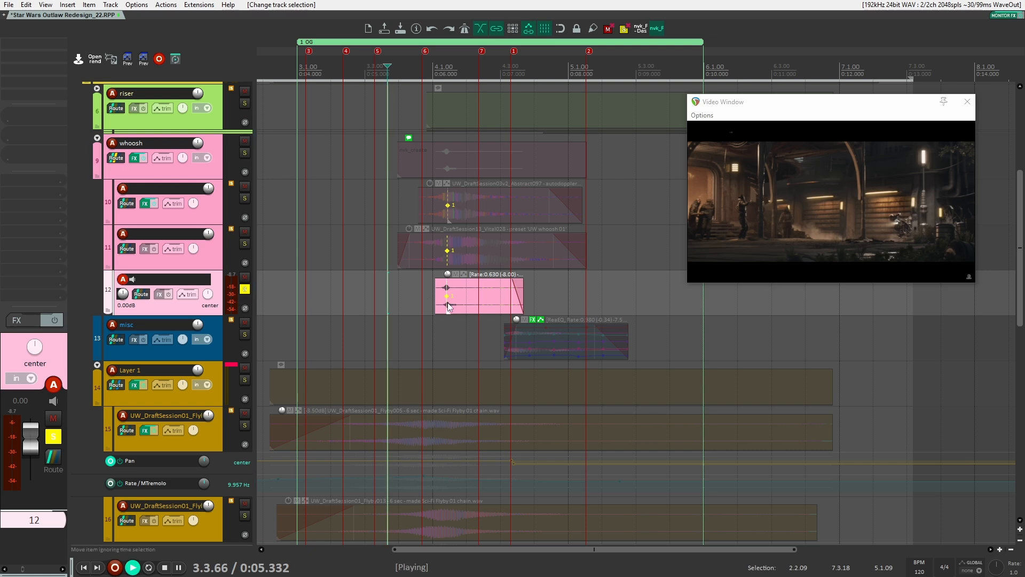
Move the solo from track 12 to track 10 and inspect the kHs Shaper curve on that track
key(space)
click(244, 289)
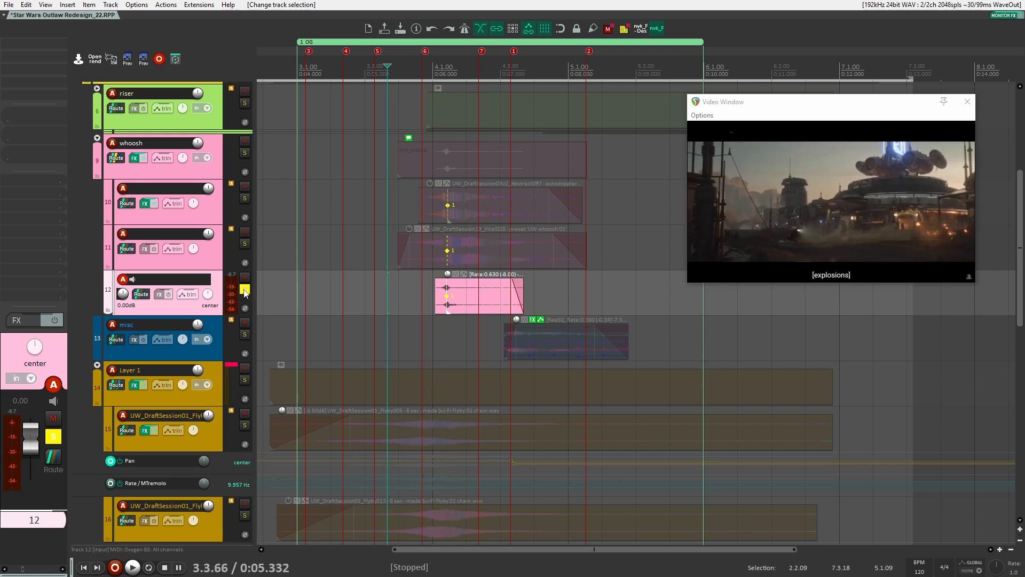
click(248, 198)
click(208, 213)
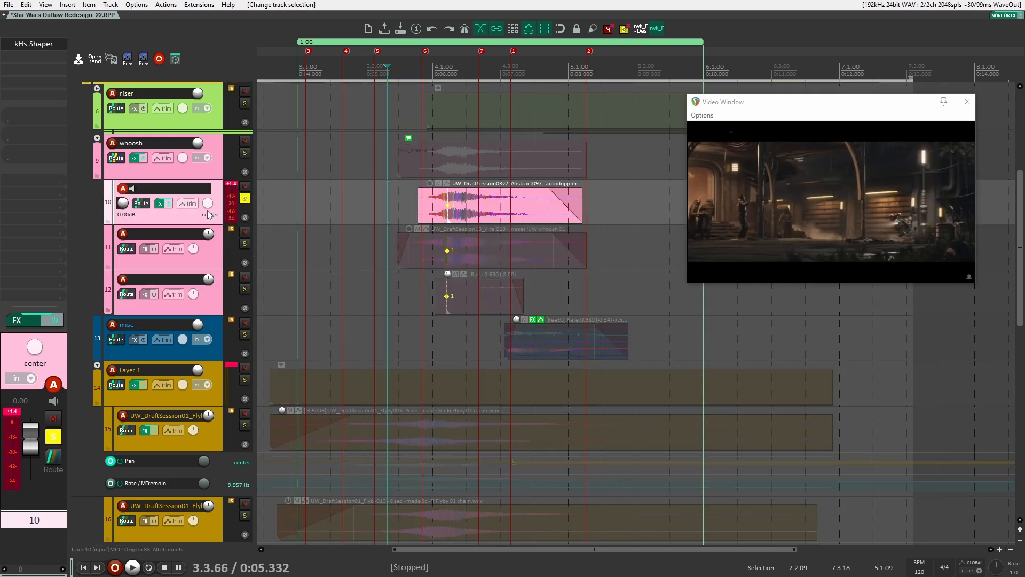
click(217, 264)
click(195, 216)
click(37, 46)
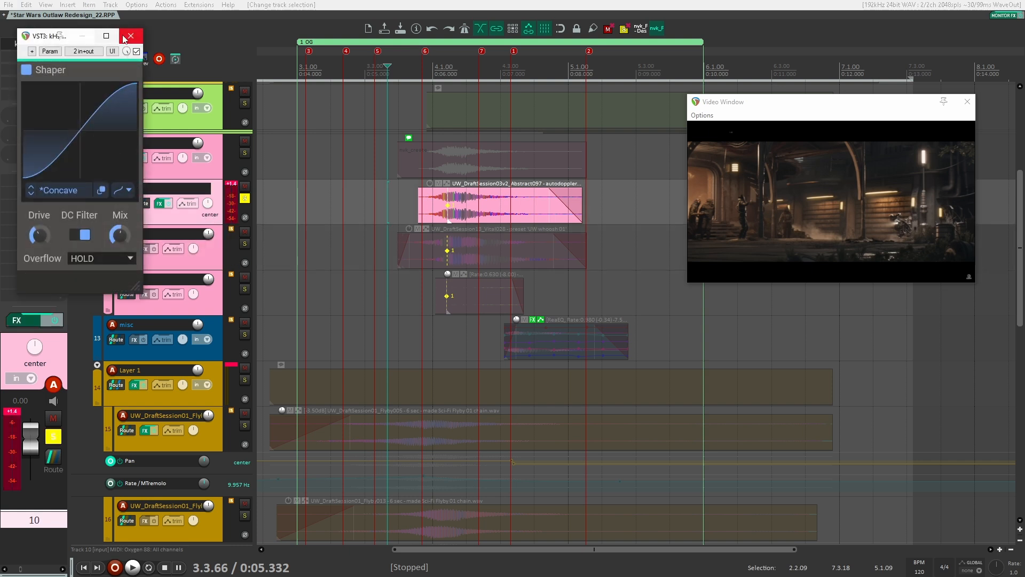
click(128, 35)
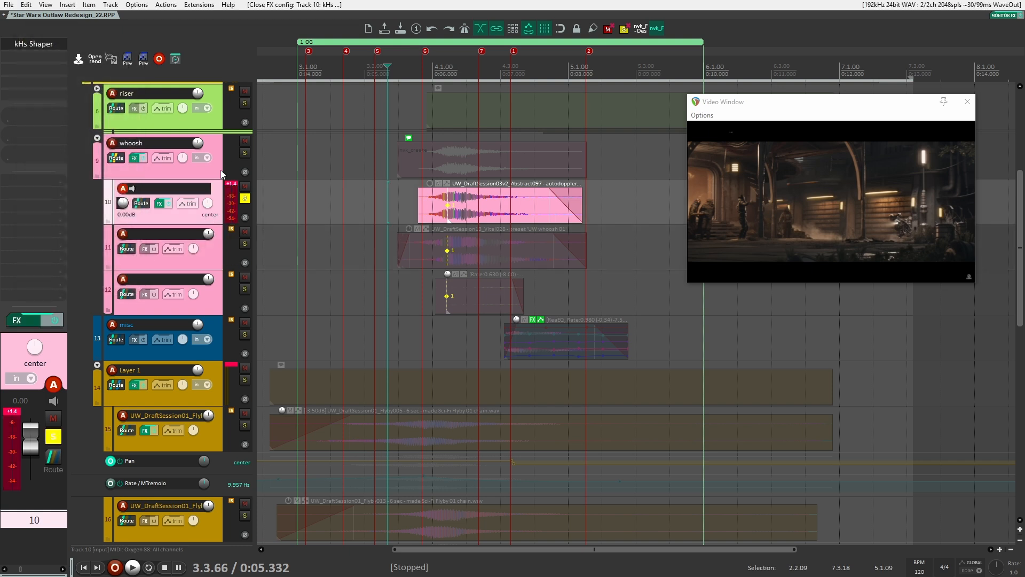
Inspect the kHs Shaper curve on the parent whoosh folder
click(209, 175)
click(54, 47)
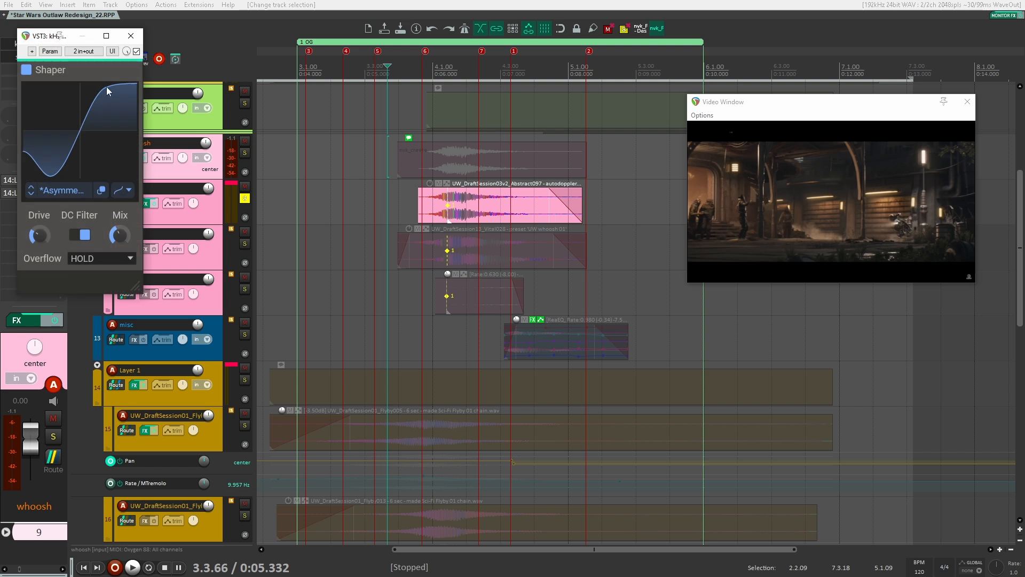
click(130, 36)
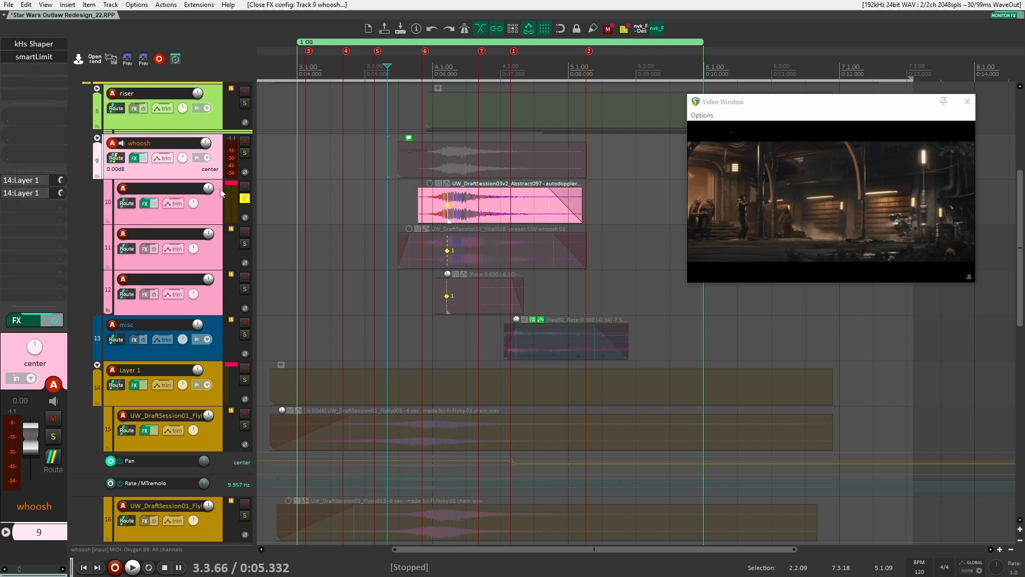
Move the solo from track 10 to the whoosh folder and play it with kHs Shaper and smartLimit bypassed
click(244, 198)
click(244, 153)
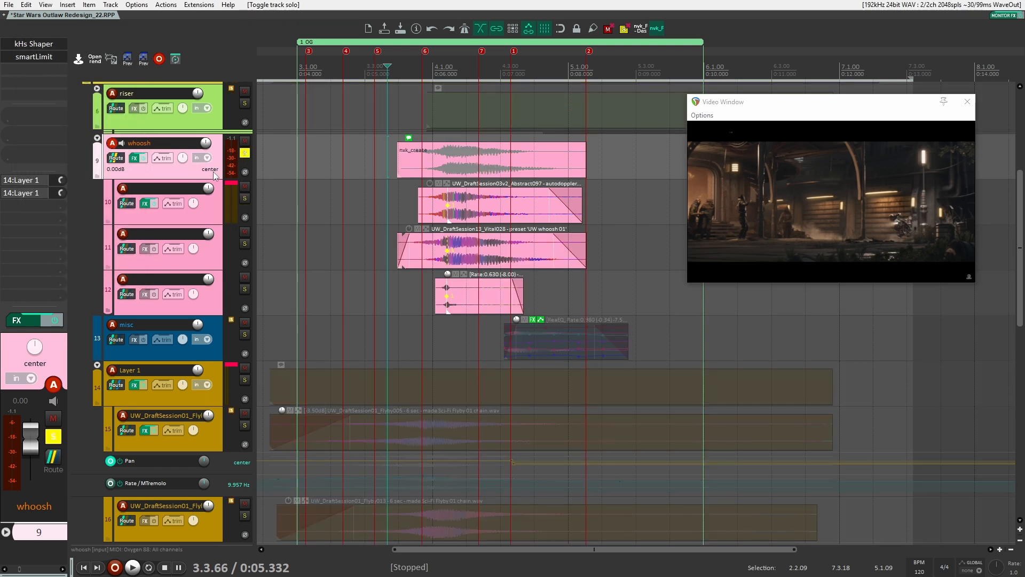
shift+click(45, 57)
key(space)
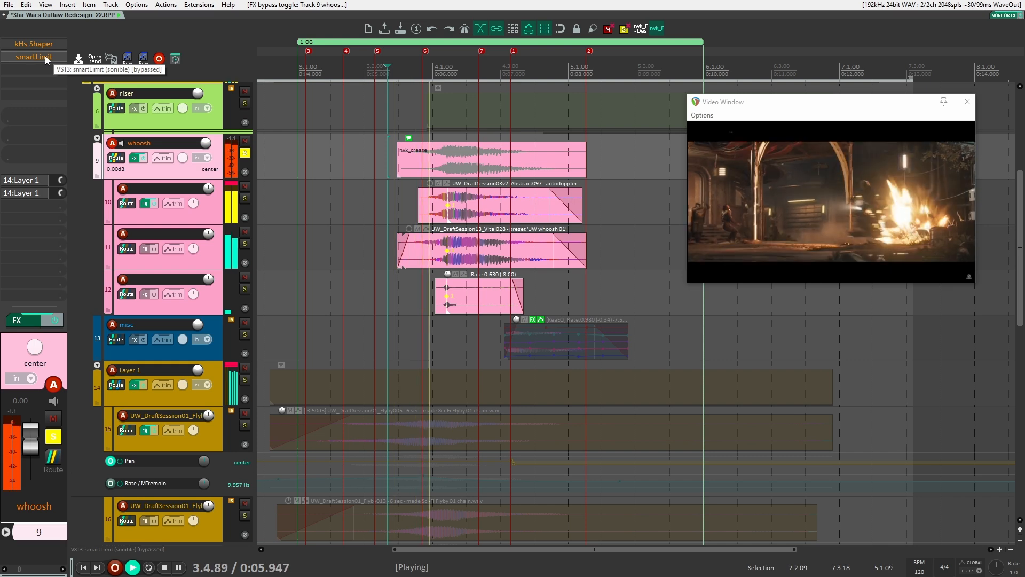
key(space)
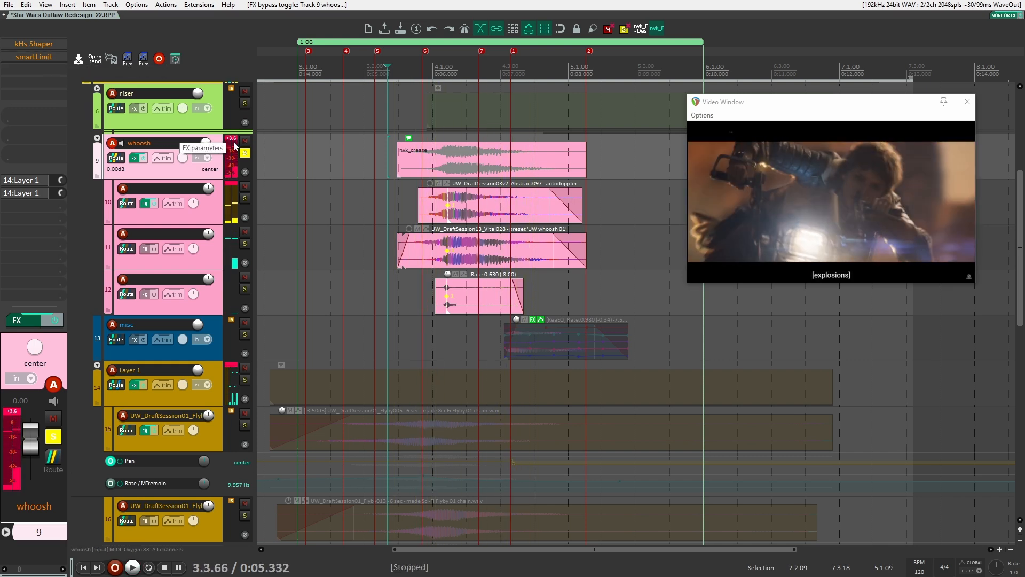
Re-enable smartLimit on the whoosh folder and play it with kHs Shaper still bypassed
shift+click(40, 56)
key(space)
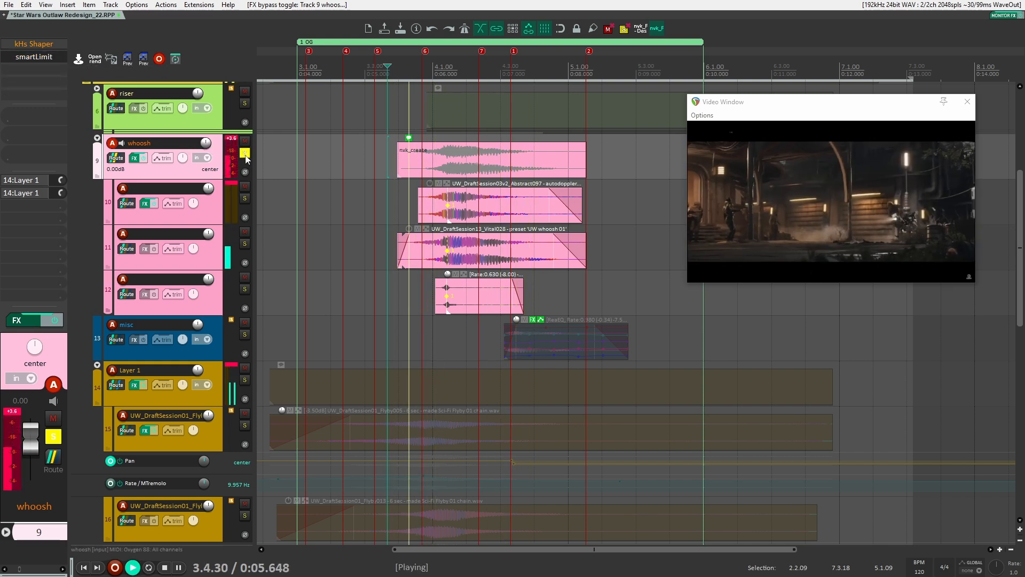
key(space)
Re-enable kHs Shaper on the whoosh folder, play it with both effects active, and unsolo the folder
shift+click(39, 47)
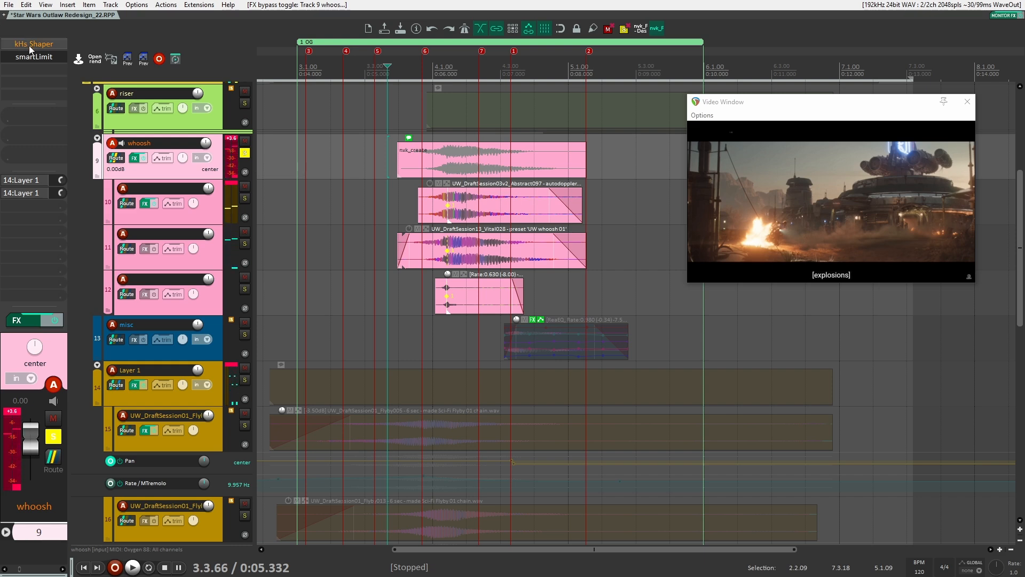
key(space)
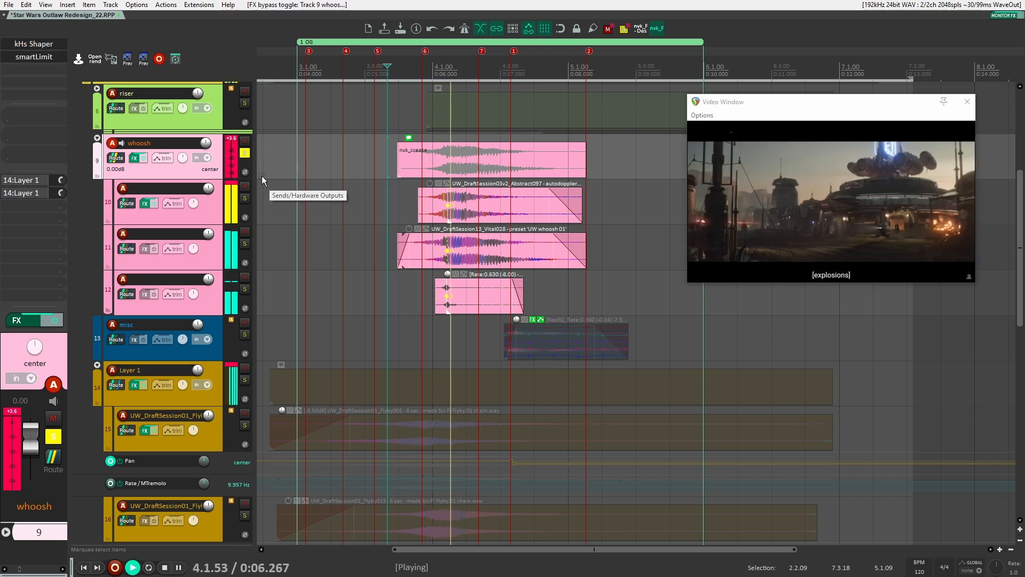
key(space)
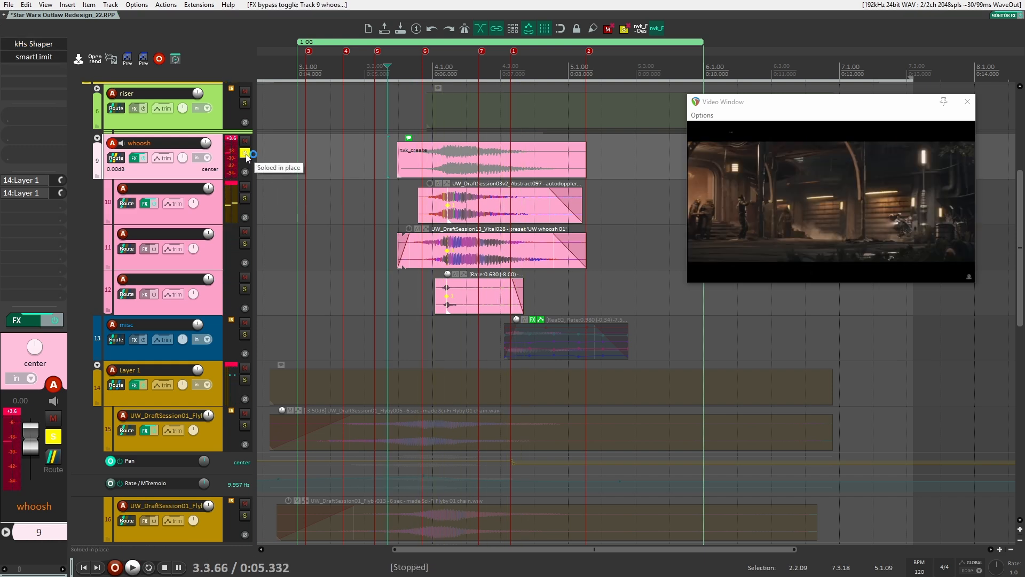
click(245, 153)
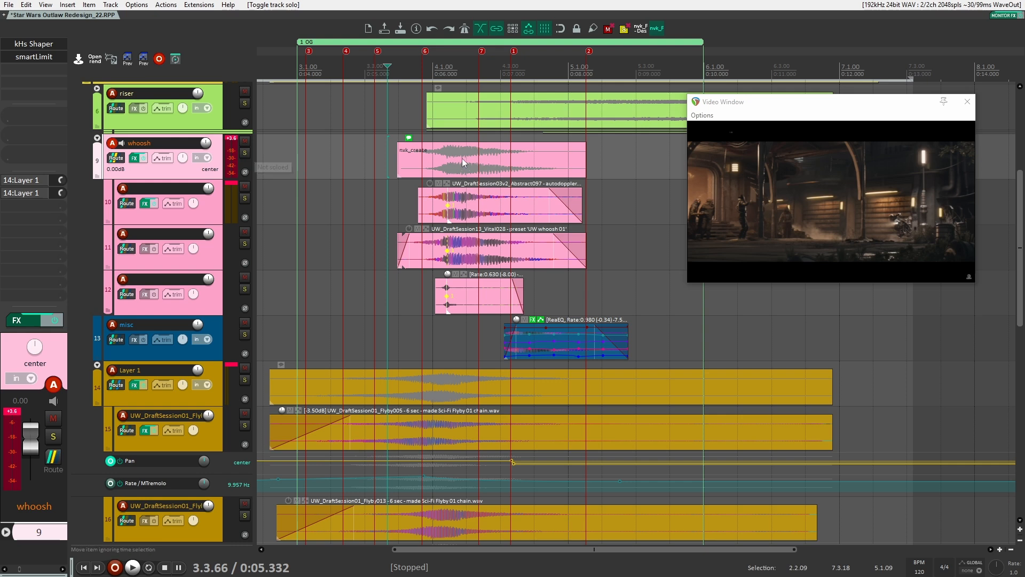
Place the edit cursor at about 0:05.60 and examine the Drive setting of the whoosh folder's kHs Shaper
click(405, 202)
click(230, 162)
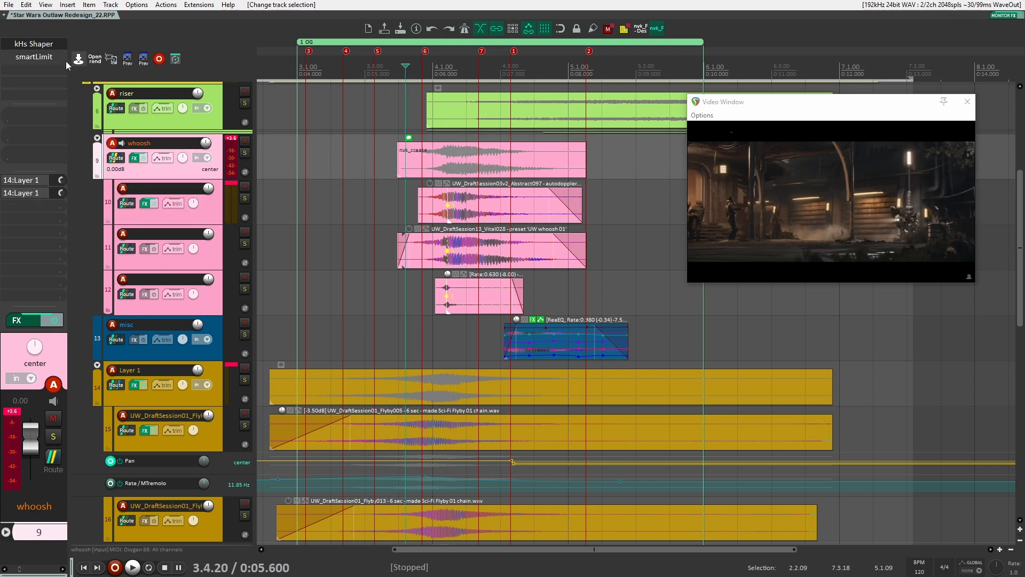
click(37, 45)
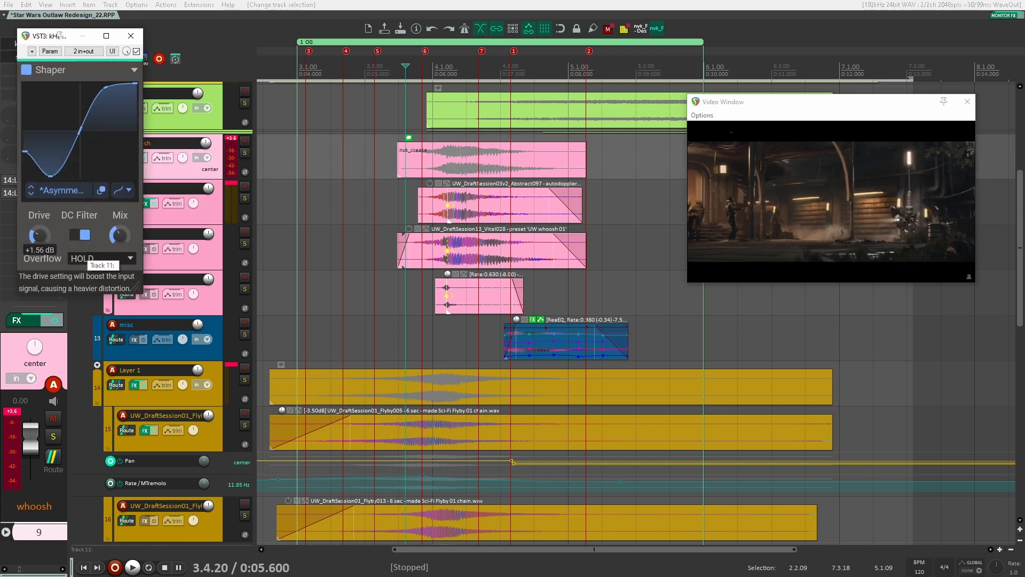
drag(39, 235, 39, 233)
click(131, 36)
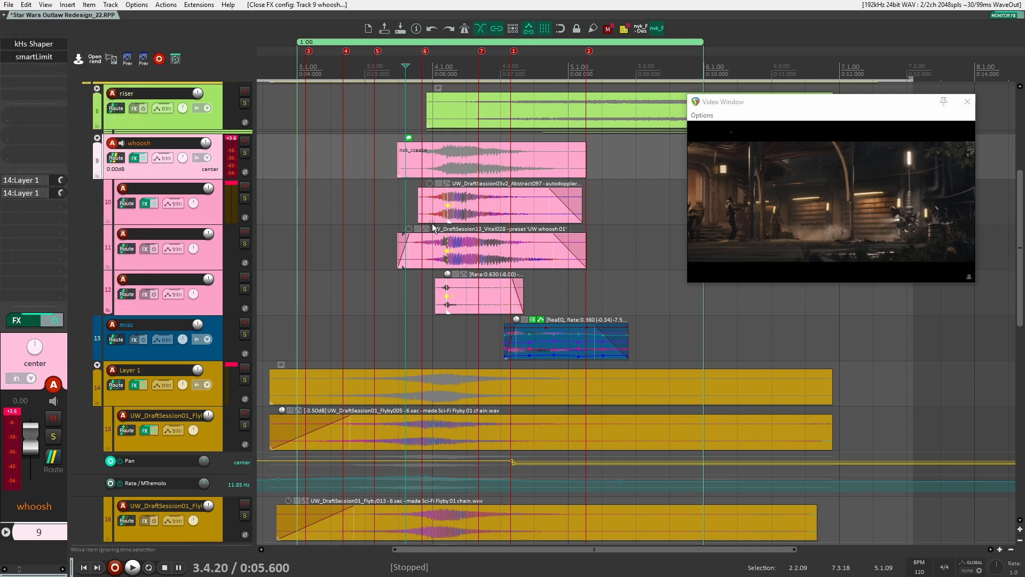
Solo the whoosh folder together with Layer 1 and play both from about 0:04.27
click(245, 152)
click(245, 380)
key(space)
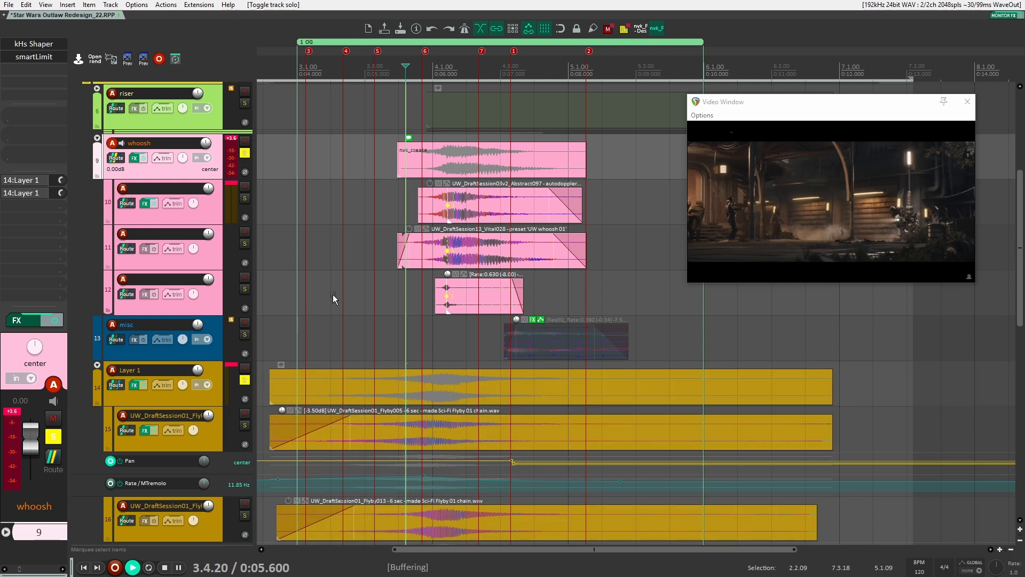
key(space)
click(351, 276)
click(315, 283)
key(space)
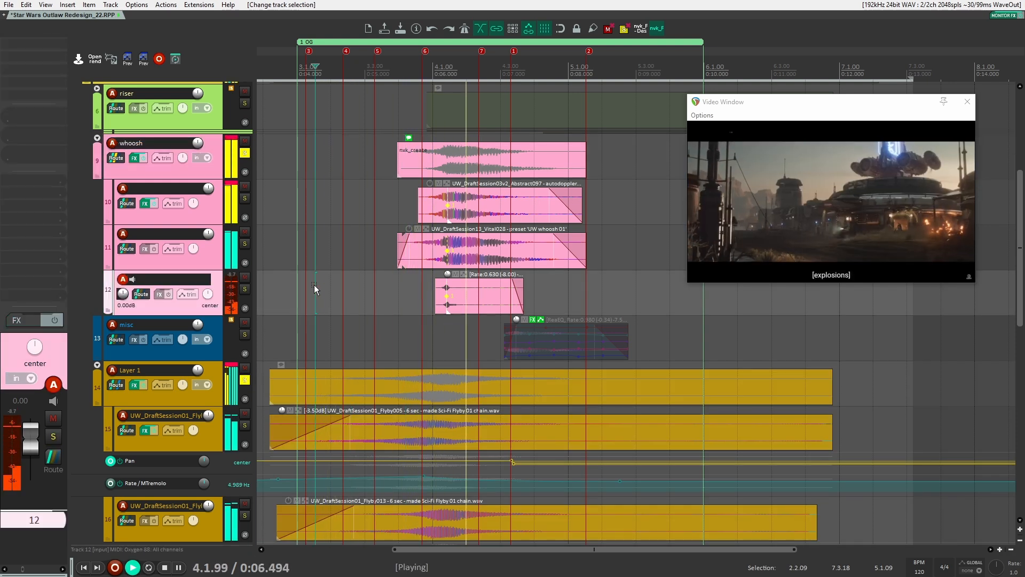
key(space)
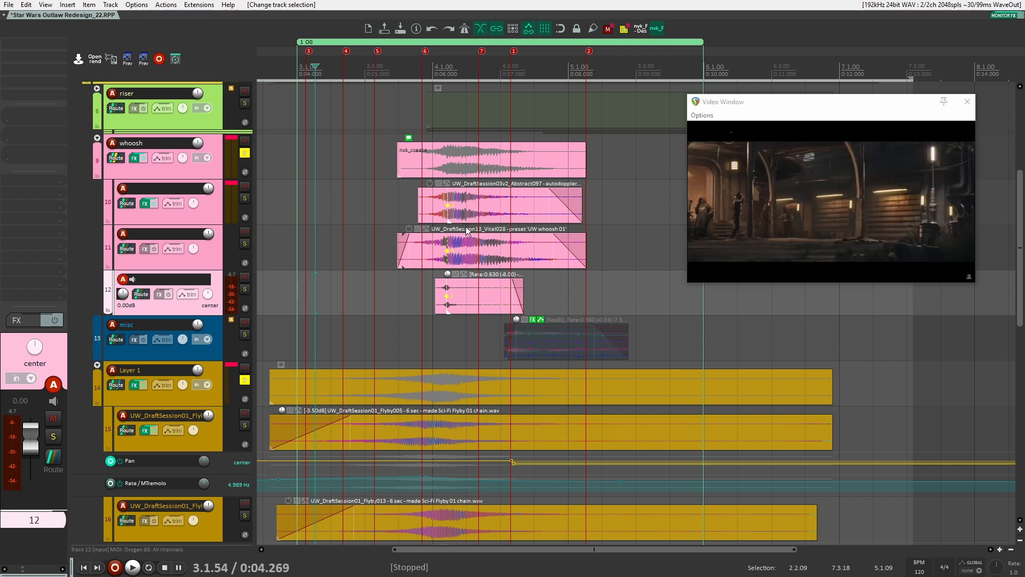
Switch the solo from whoosh and Layer 1 to the Layer 2 folder and expand its child tracks
click(244, 153)
click(244, 353)
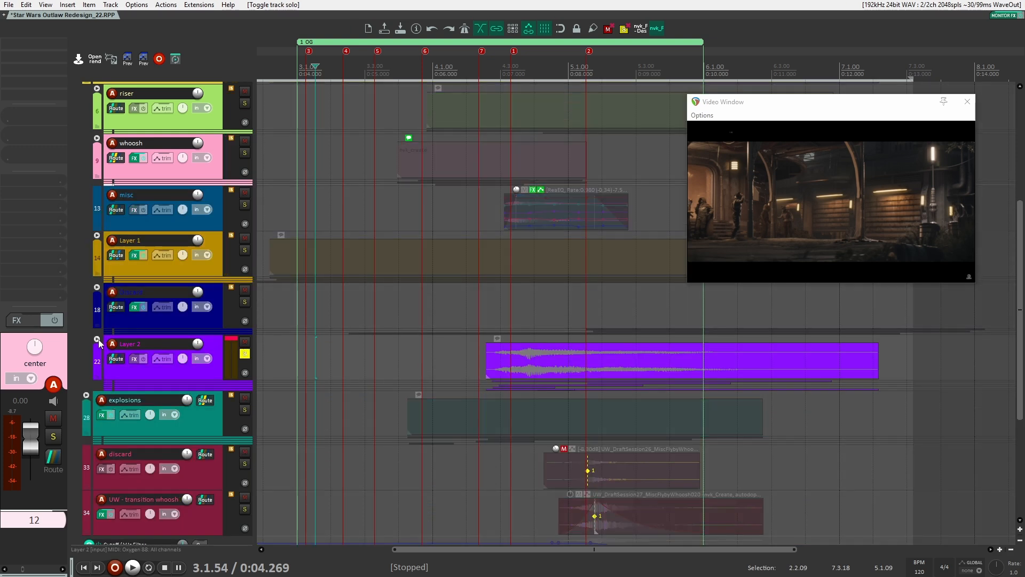
click(98, 340)
drag(460, 347, 386, 339)
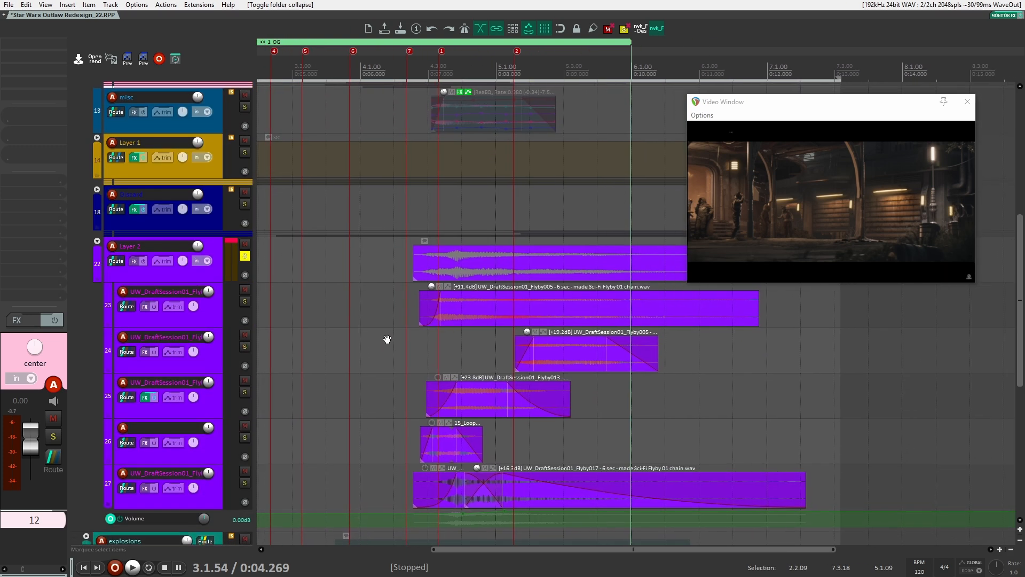
Check the video frames around 0:07 and play the soloed Layer 2 folder from about 0:06.88
click(419, 341)
click(432, 344)
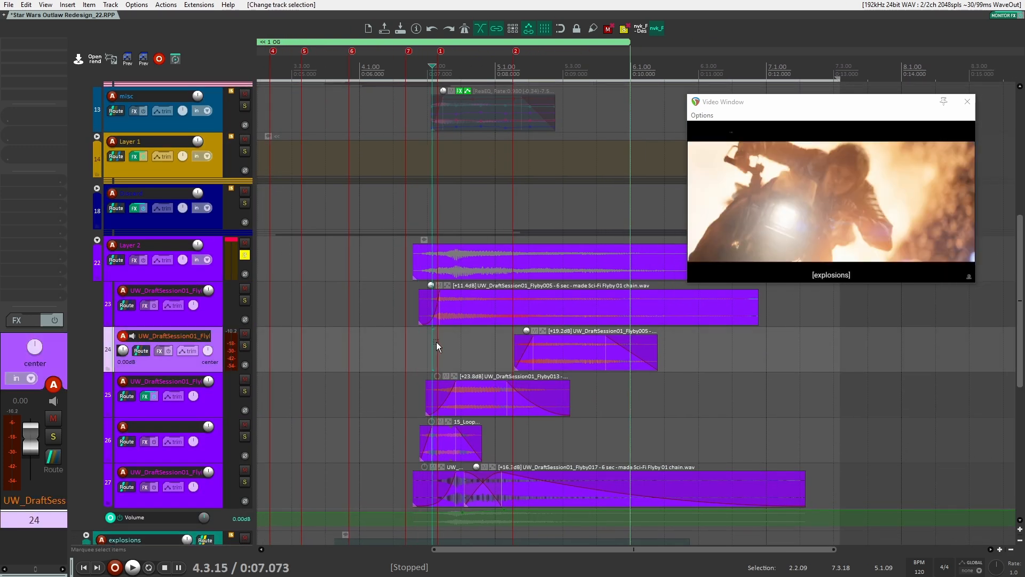
click(436, 342)
click(419, 341)
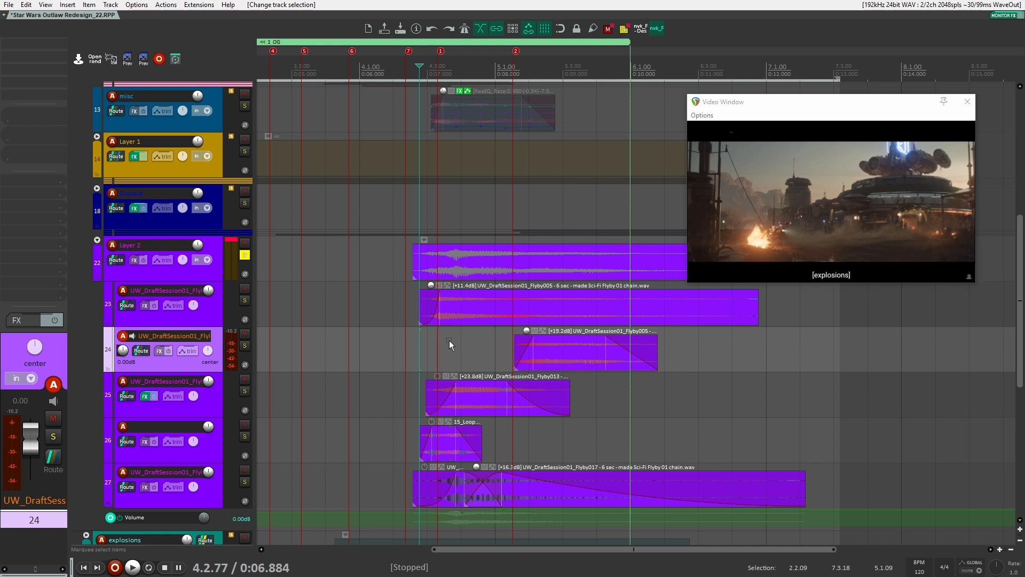
click(435, 353)
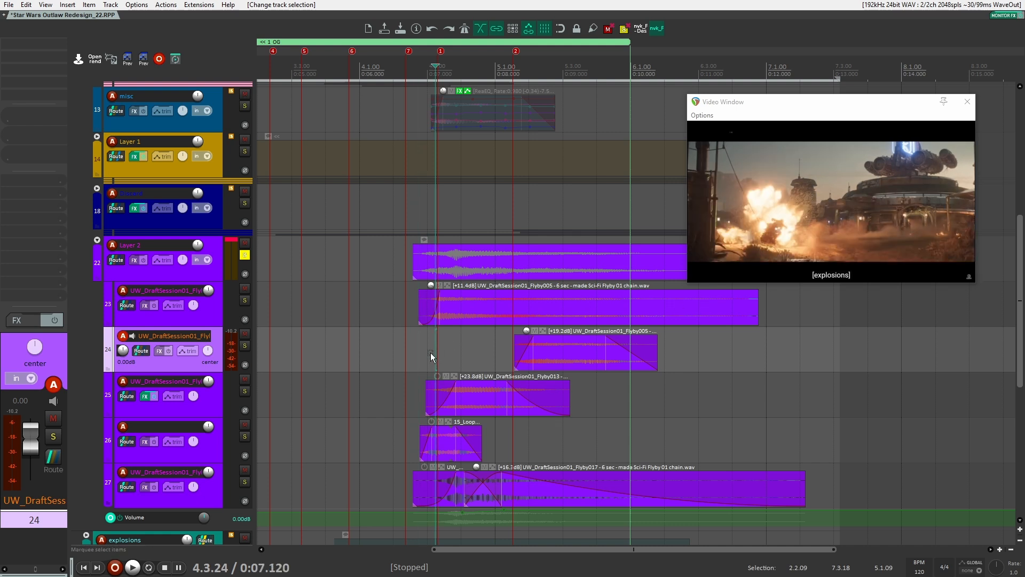
click(419, 355)
key(space)
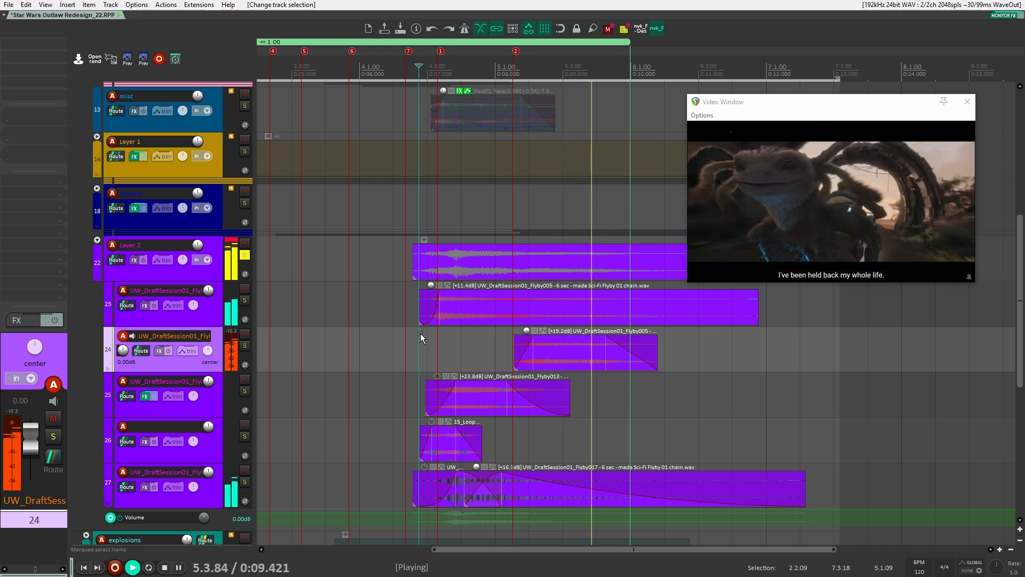
key(space)
Move the solo from Layer 2 to its child track 23 with the Flyby005 clip and play it from about 0:06.70
click(363, 341)
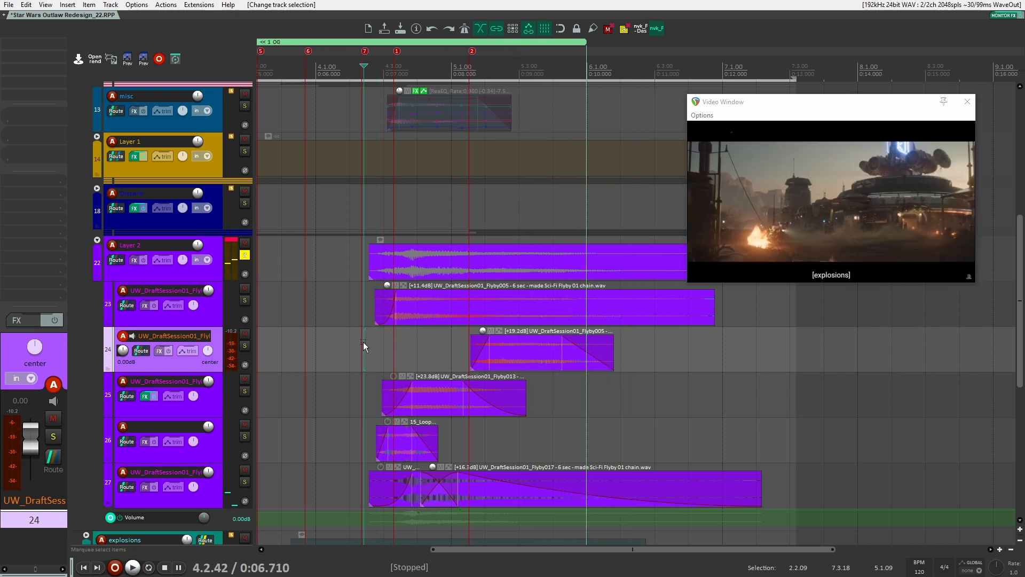
scroll(361, 346, up, 3)
click(203, 278)
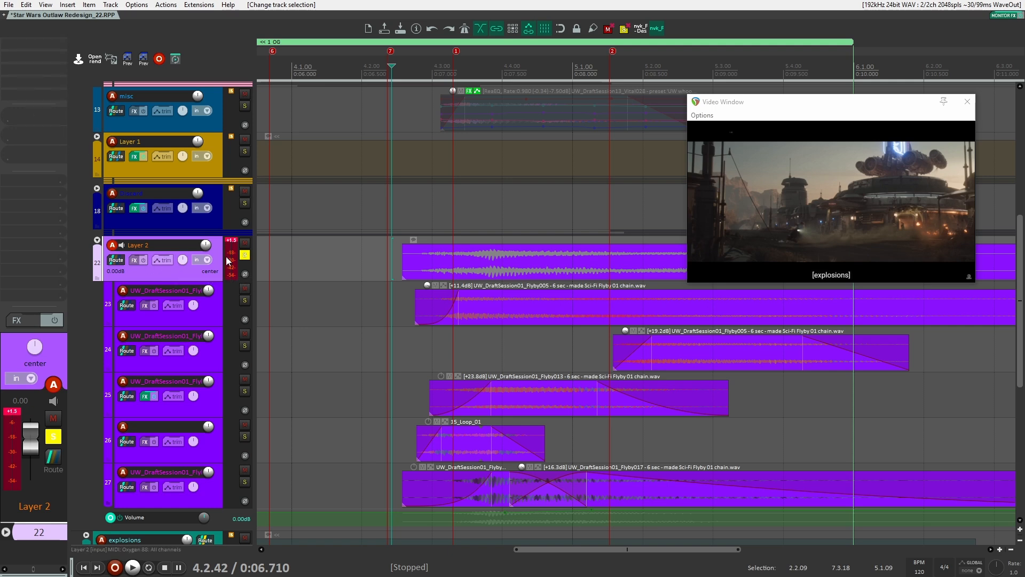
click(244, 256)
click(217, 312)
click(244, 300)
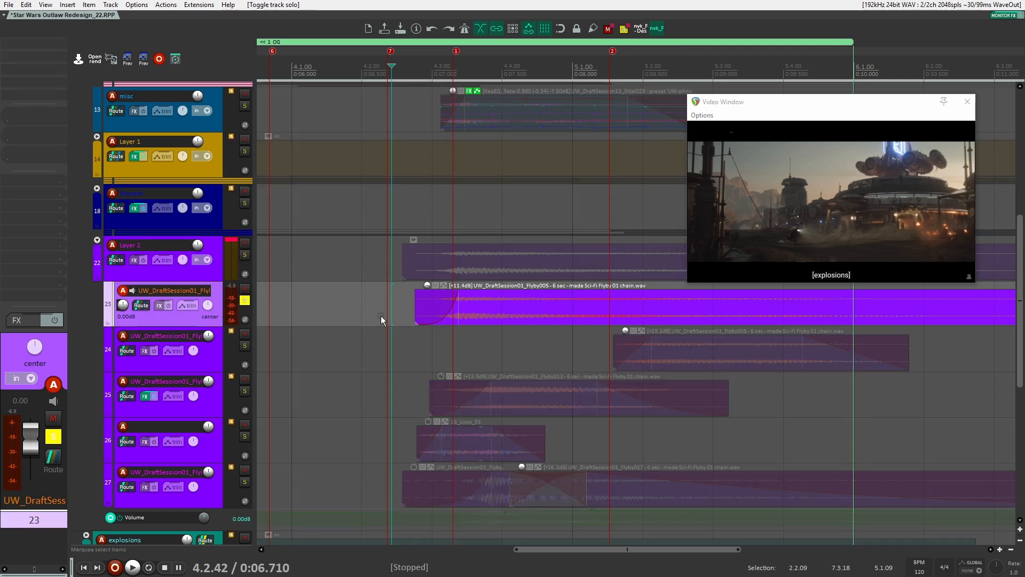
key(space)
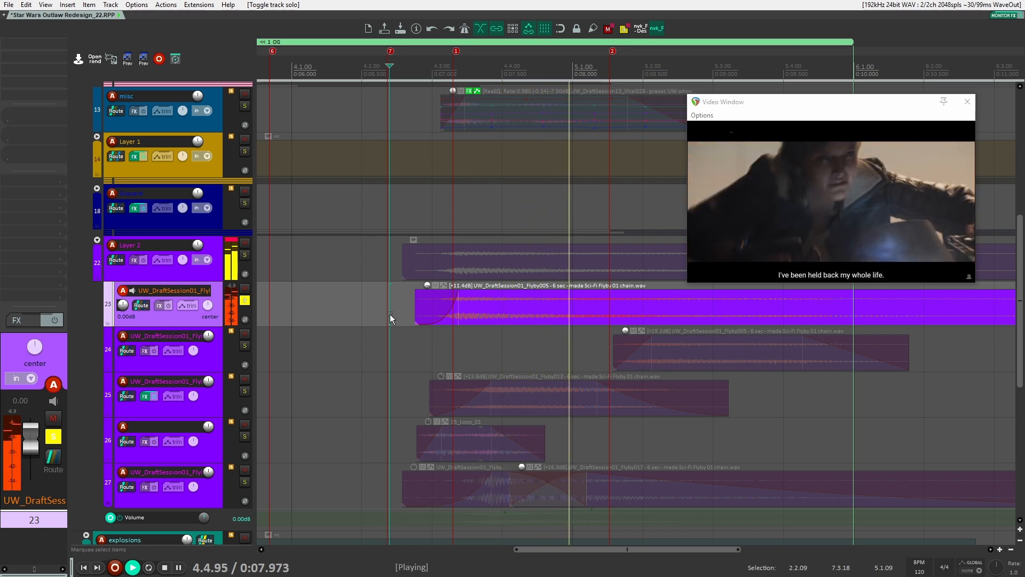
scroll(389, 315, down, 2)
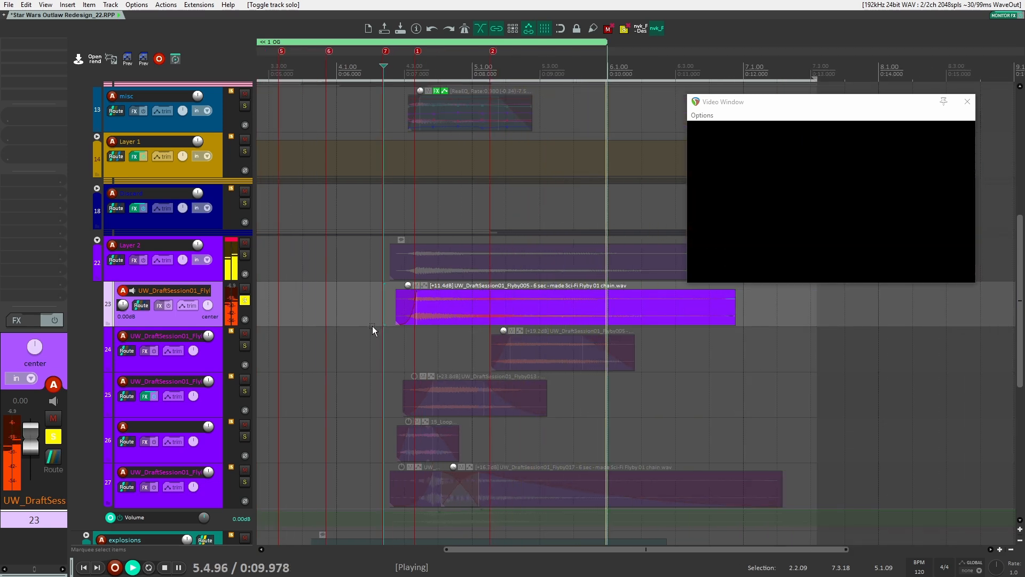
key(space)
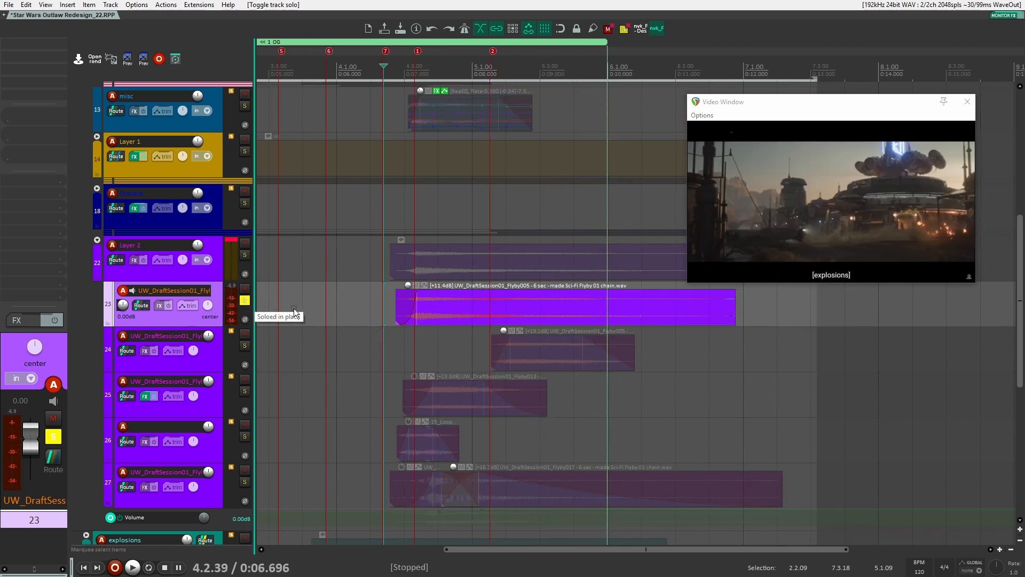
Expand Layer 1's child tracks, then select the Flyby005 clip on Layer 2's track 23 with the solo cleared
scroll(495, 325, up, 2)
click(96, 227)
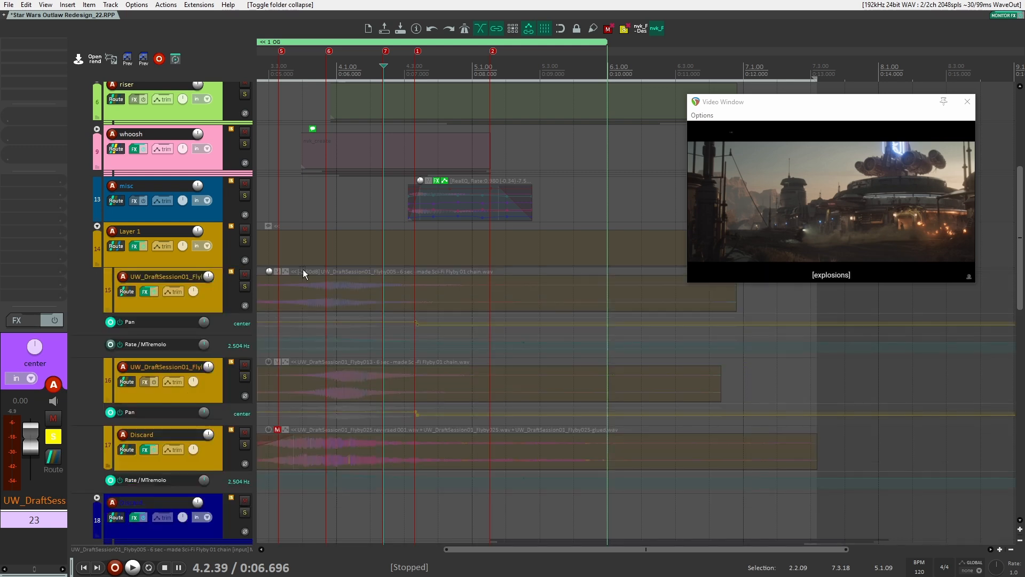
scroll(377, 291, down, 2)
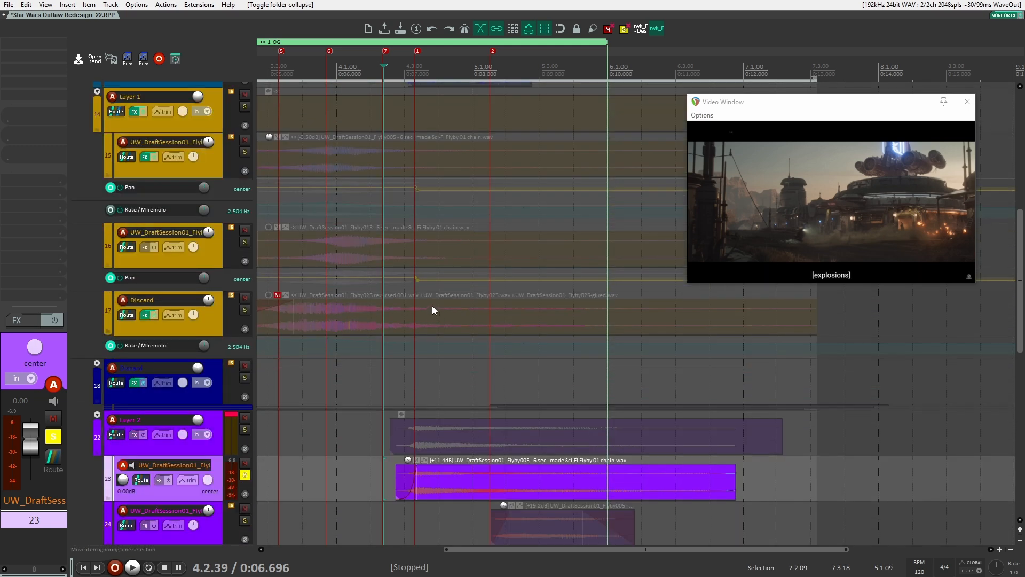
scroll(498, 418, down, 1)
scroll(397, 353, down, 3)
click(396, 353)
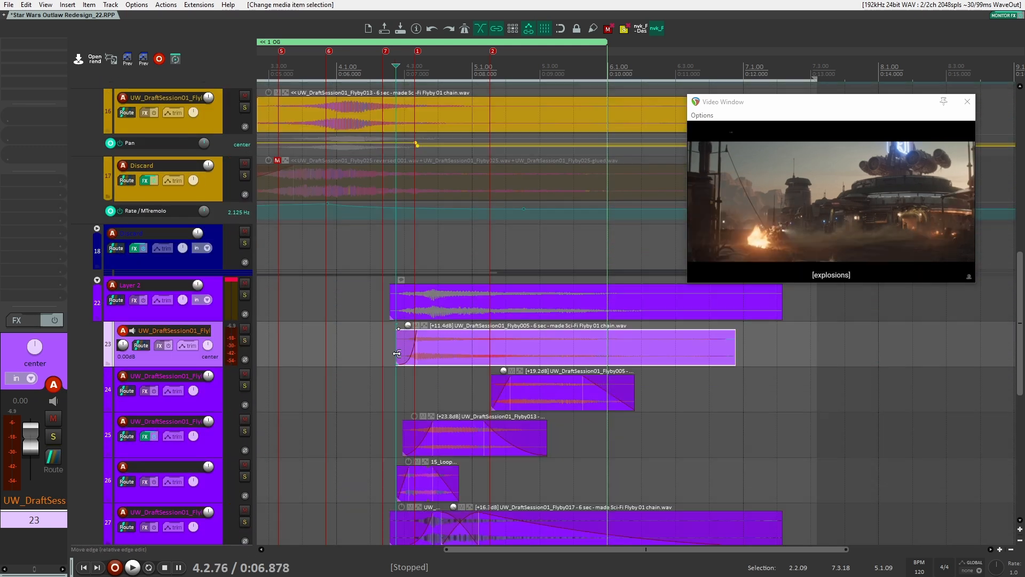
Solo Layer 2's child track 24 with the shorter Flyby005 clip and play it from about 0:06.95
click(245, 387)
click(466, 383)
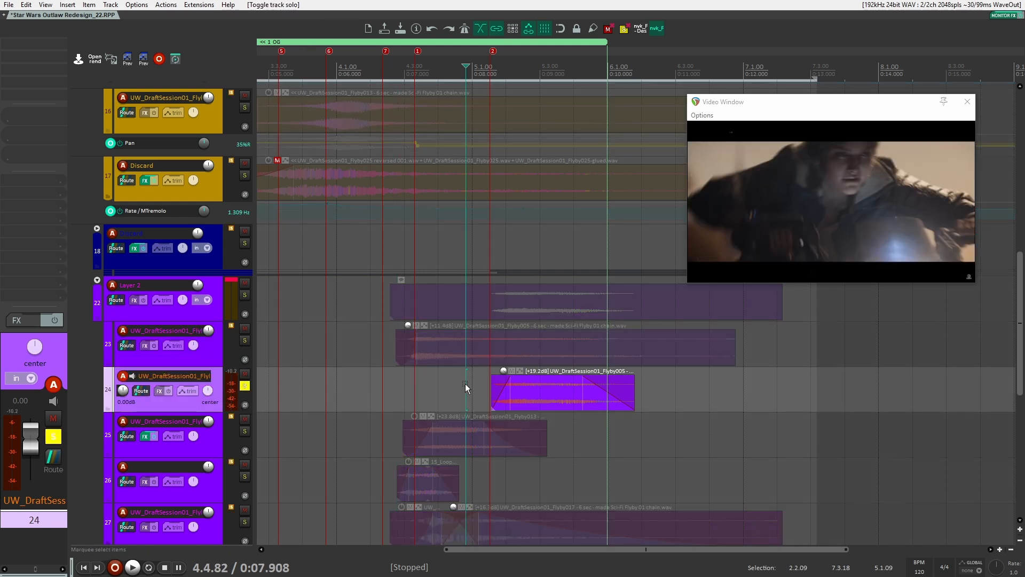
click(400, 373)
key(space)
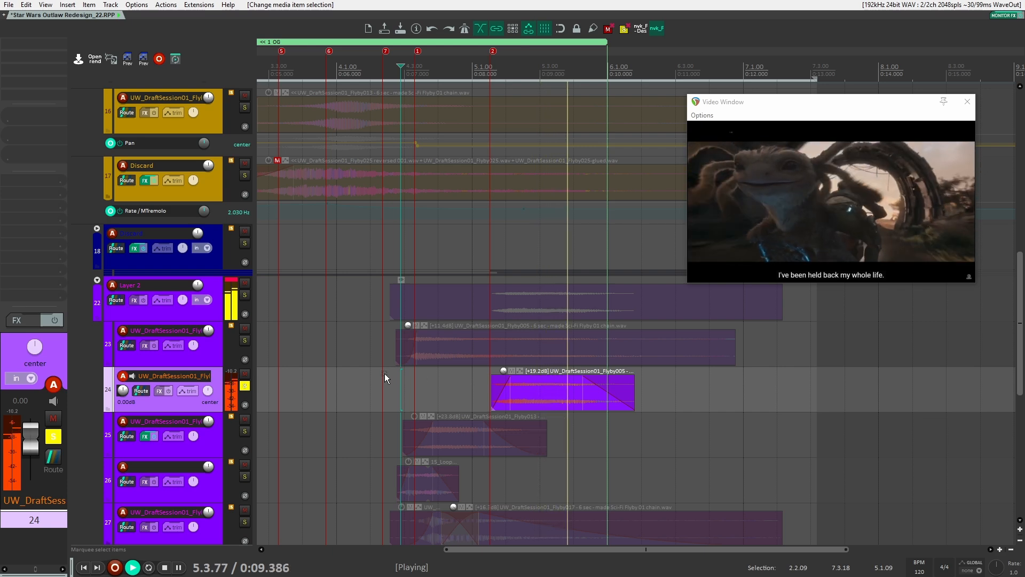
Add track 23 to the solo and play both Flyby005 clips together from about 0:06.95
click(244, 340)
key(space)
key(space)
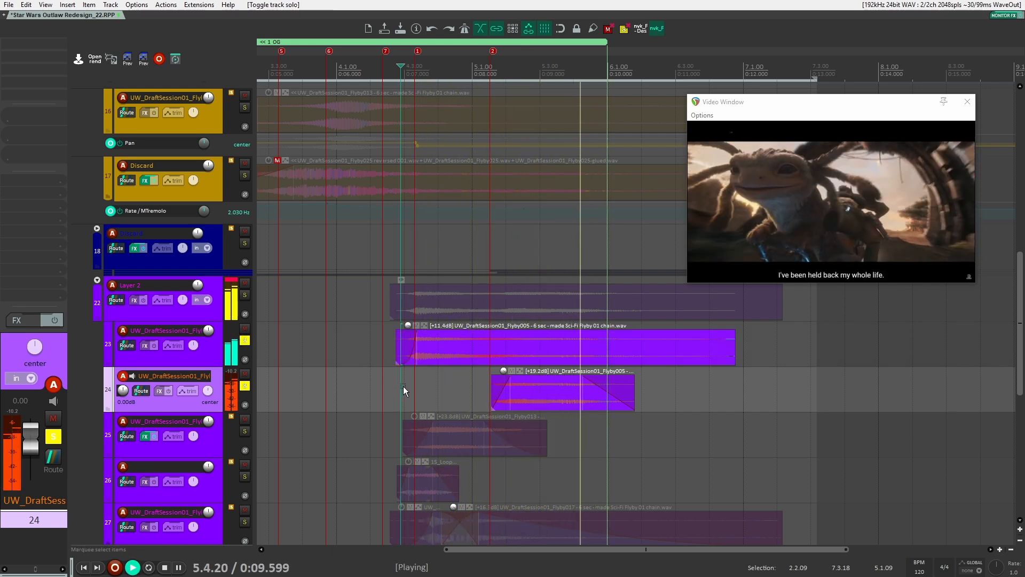
key(space)
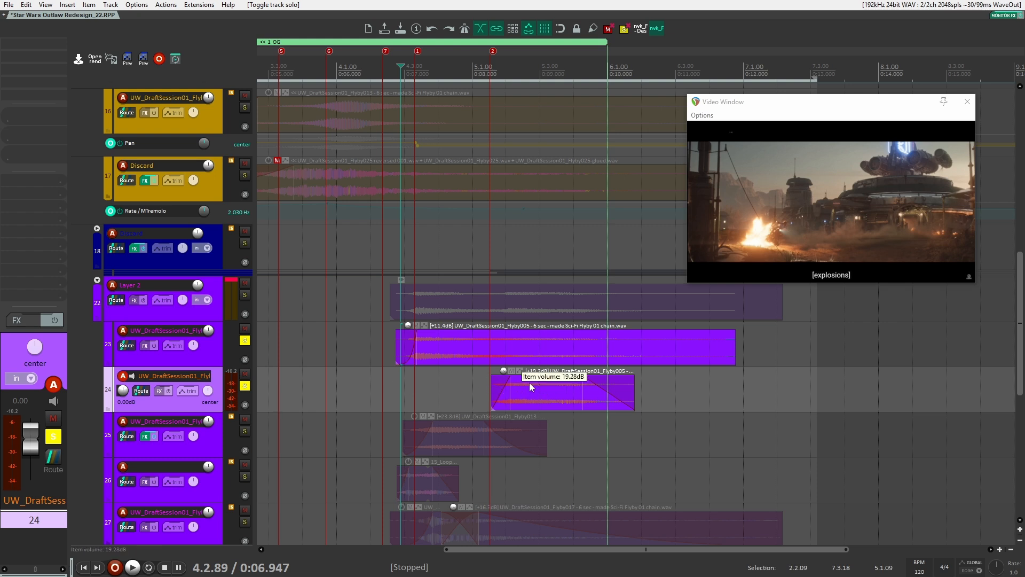
Move the solo from tracks 23 and 24 to track 25 with the Flyby013 clip and play it from about 0:06.88
click(245, 341)
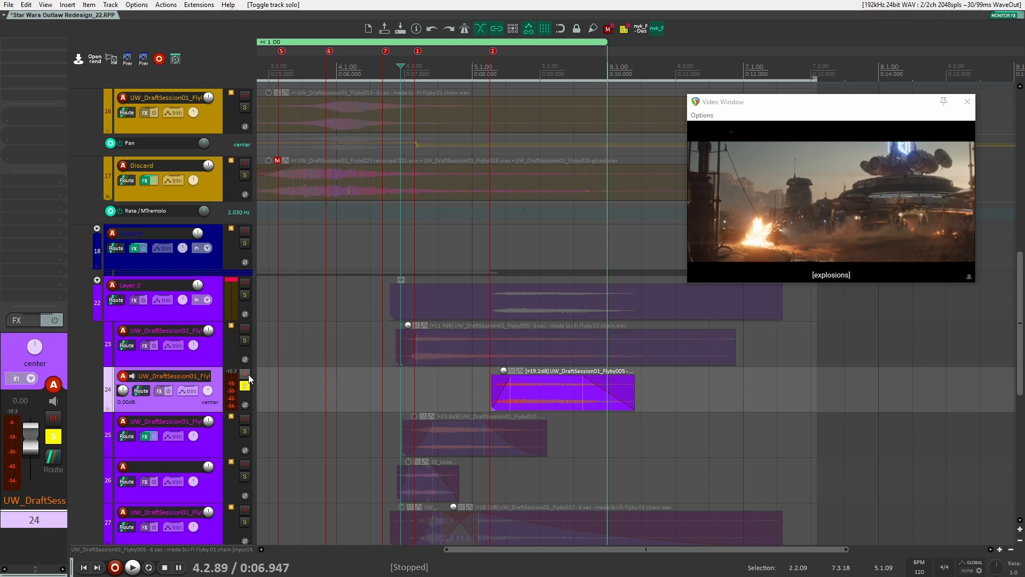
click(245, 386)
click(244, 431)
click(397, 398)
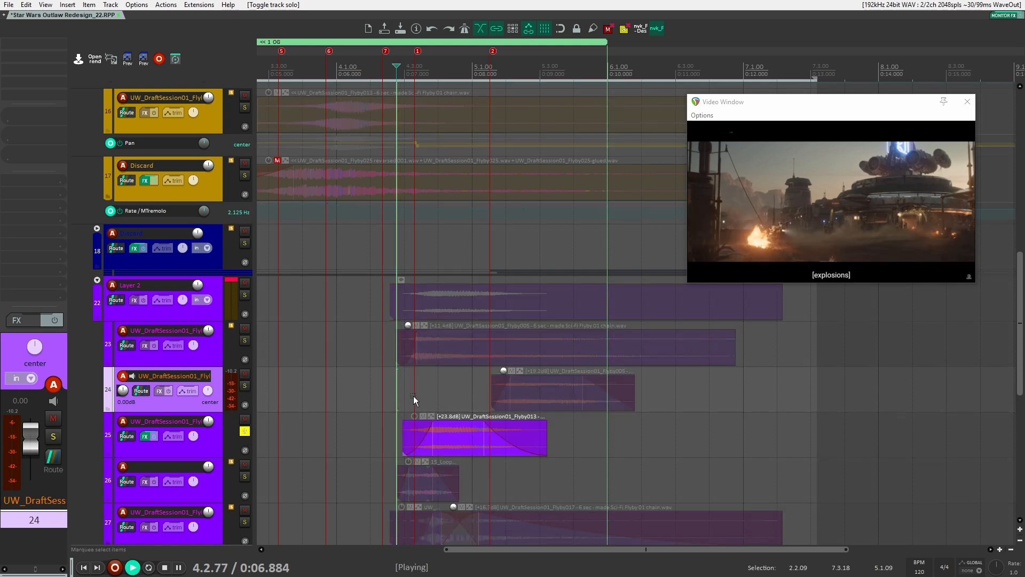
key(space)
scroll(398, 397, down, 2)
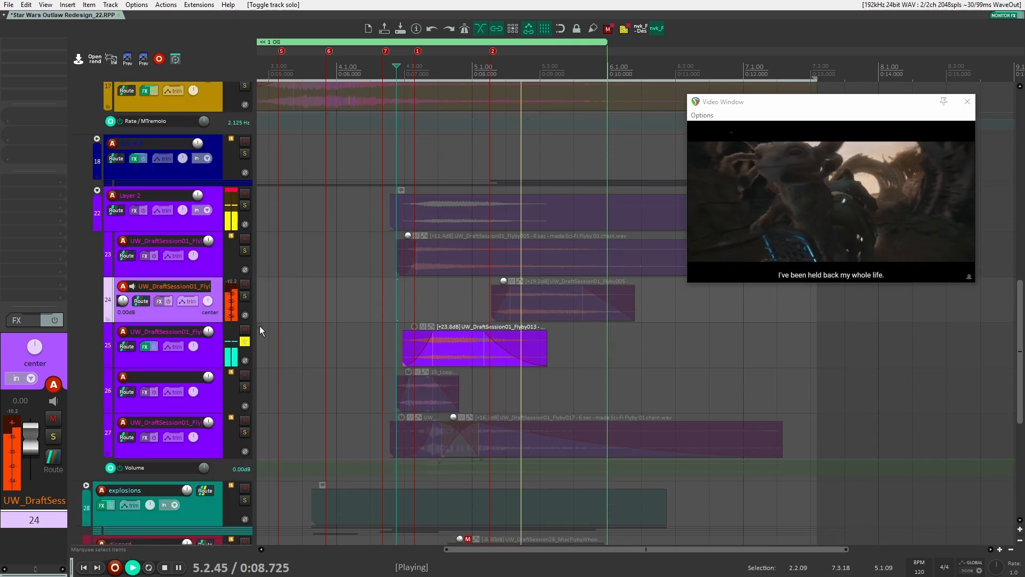
Switch the solo to track 26 with the 15_Loop clip, play it from about 0:06.88, and clear the solo
click(245, 342)
key(space)
click(246, 387)
key(space)
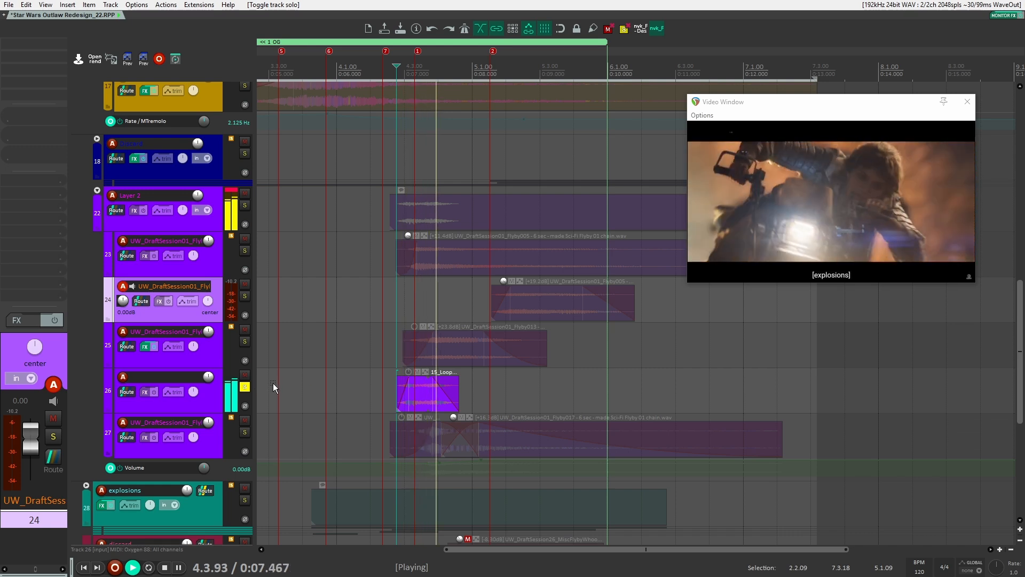
key(space)
click(244, 386)
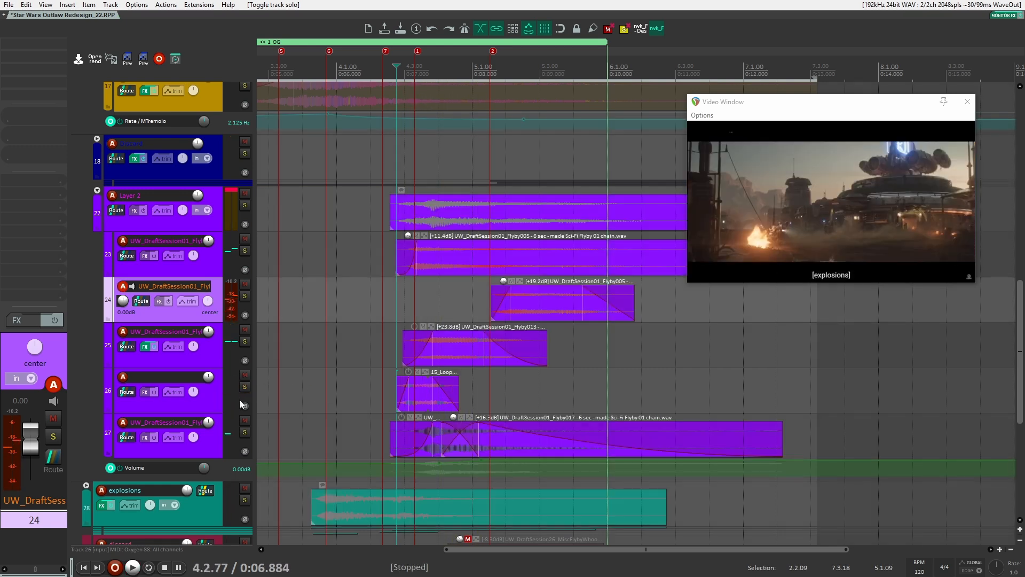
Solo track 27 with the Flyby017 clips and play it from about 0:06.73
click(296, 403)
click(245, 432)
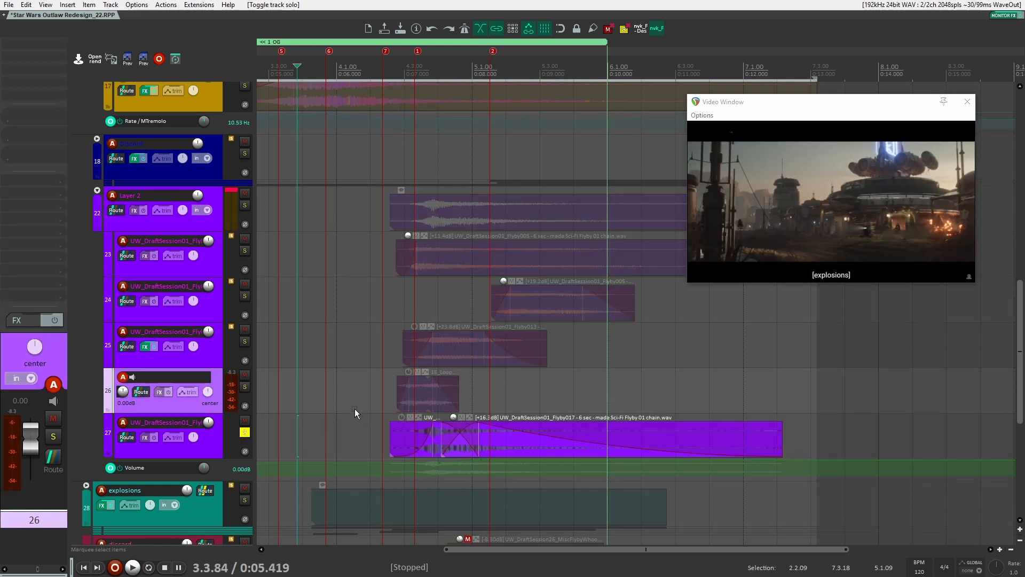
scroll(358, 406, down, 1)
scroll(366, 396, up, 3)
click(392, 365)
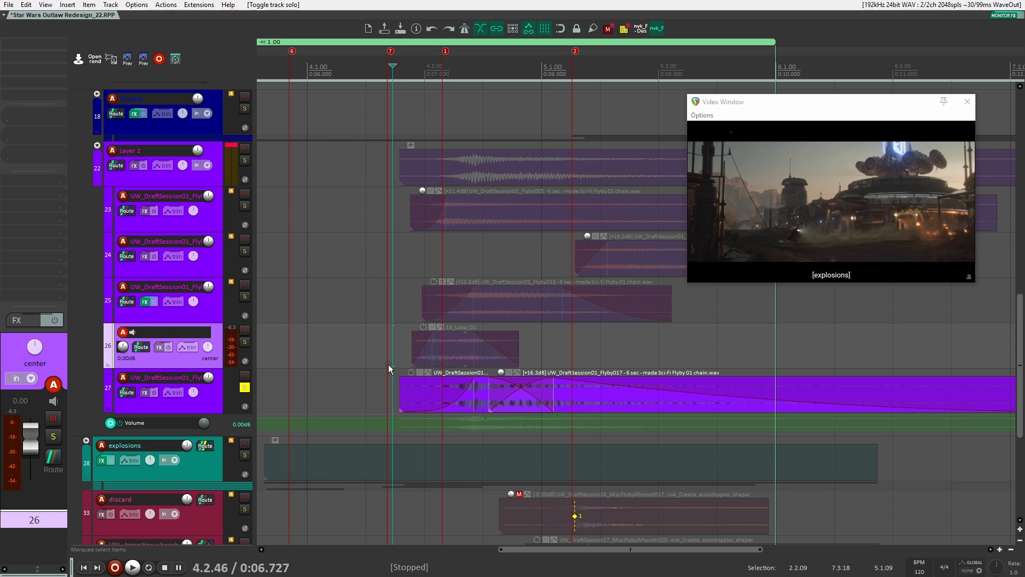
click(331, 386)
key(space)
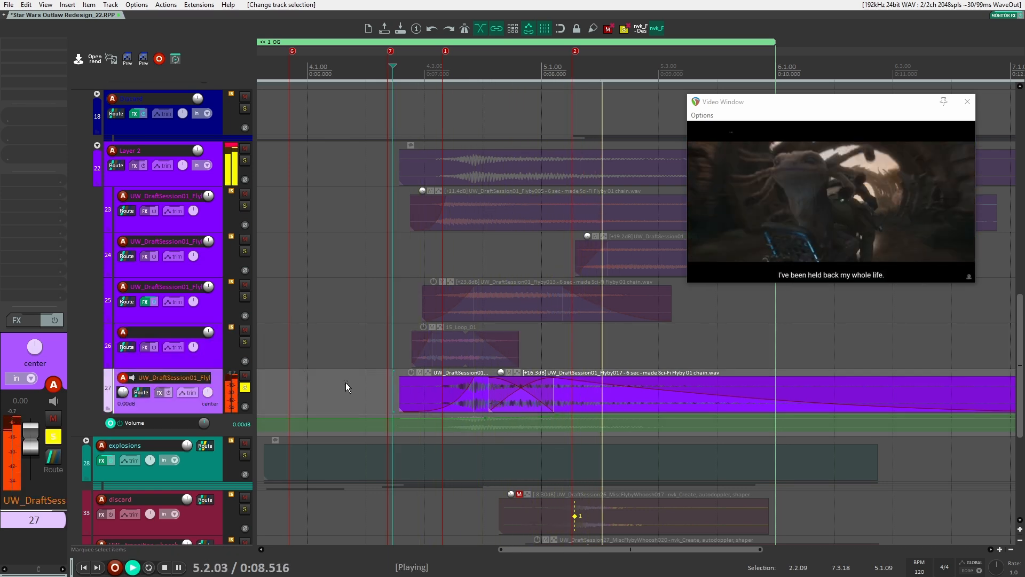
scroll(352, 362, down, 4)
key(space)
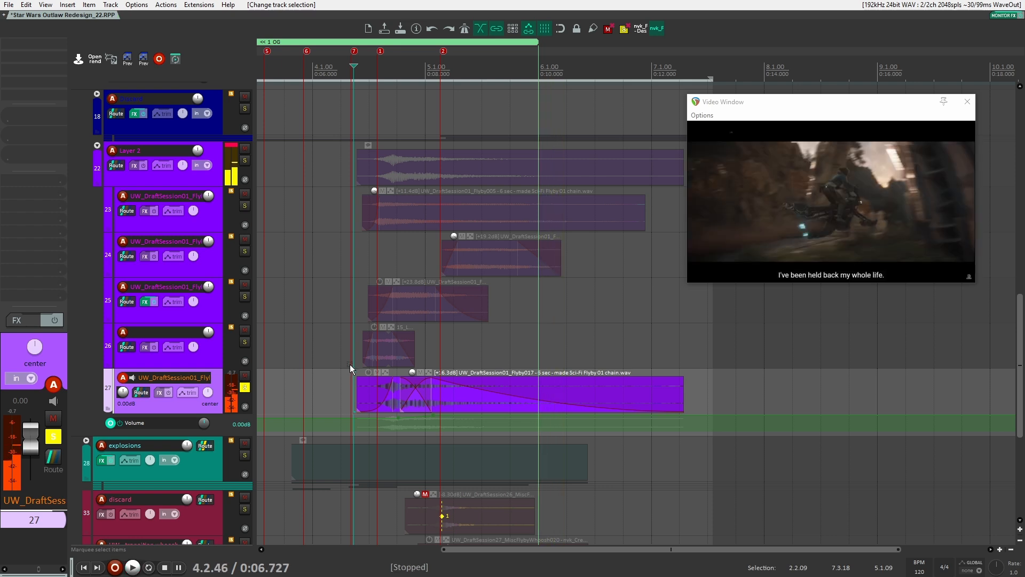
Select the Flyby017 clips on track 27, replay them soloed from about 0:06.73, and clear the solo
drag(350, 364, 524, 392)
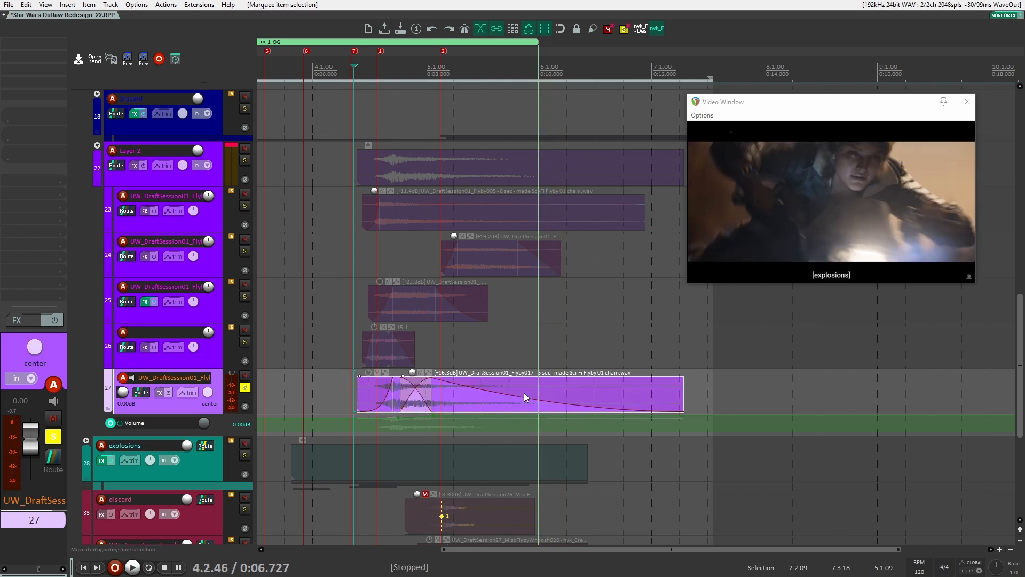
click(245, 388)
click(246, 387)
key(space)
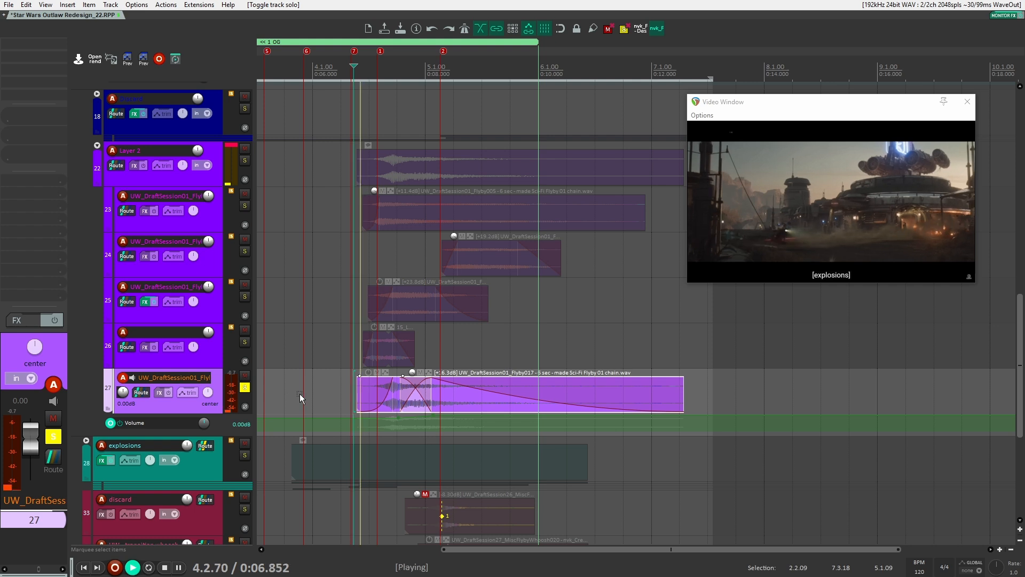
key(space)
click(246, 387)
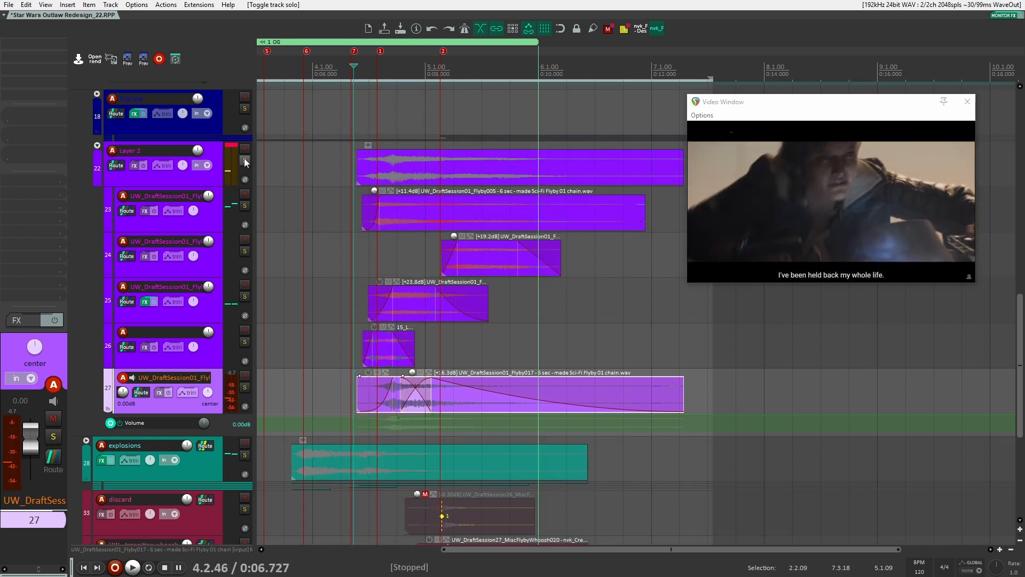
Solo the whole Layer 2 folder, play it from about 0:06.73, and clear its solo
click(244, 160)
key(space)
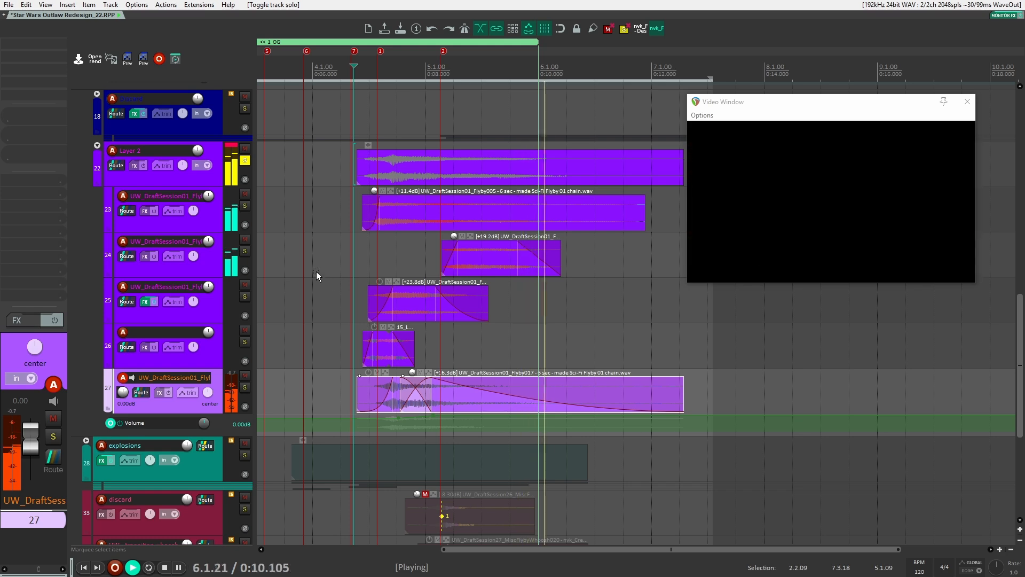
key(space)
click(245, 160)
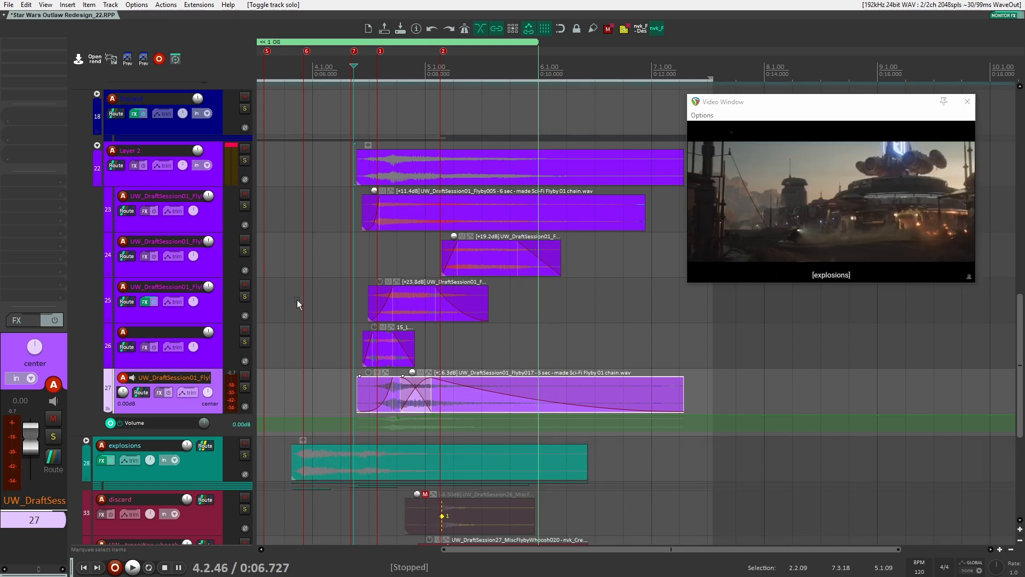
Collapse the Layer 2 folder, then expand and solo the riser folder with the edit cursor at about 0:05.87
scroll(297, 300, up, 3)
click(97, 325)
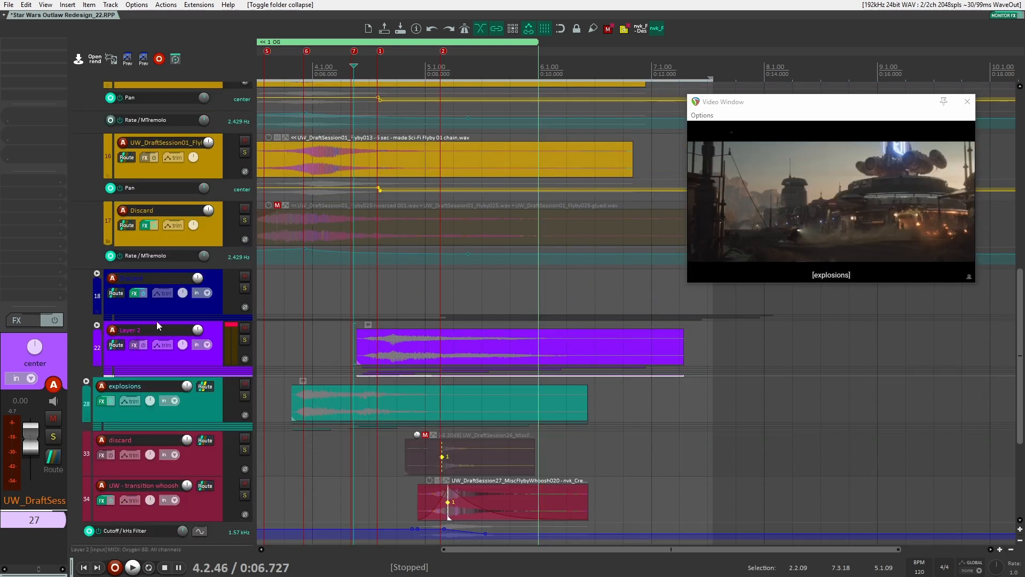
scroll(368, 321, up, 5)
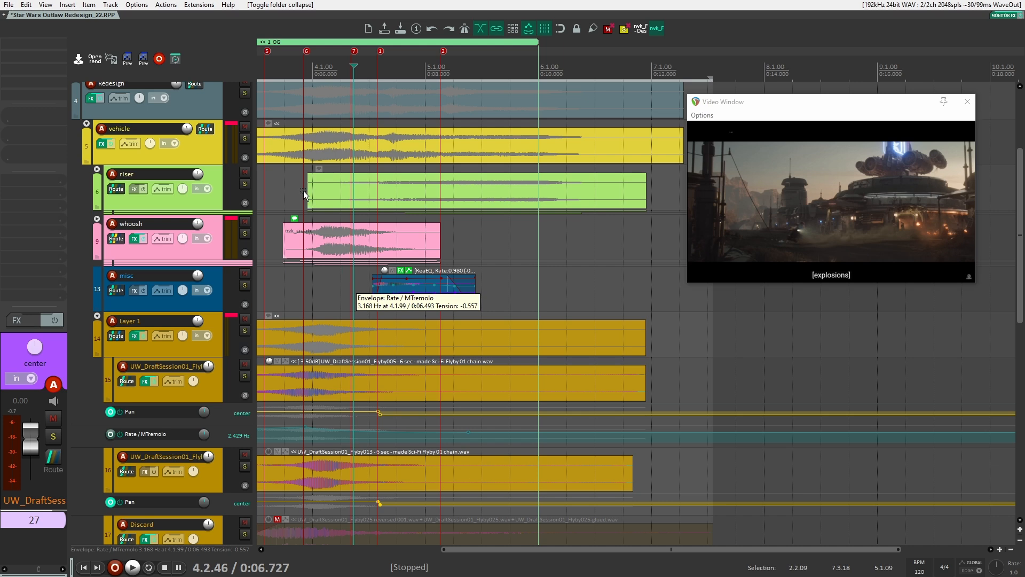
click(97, 170)
click(244, 185)
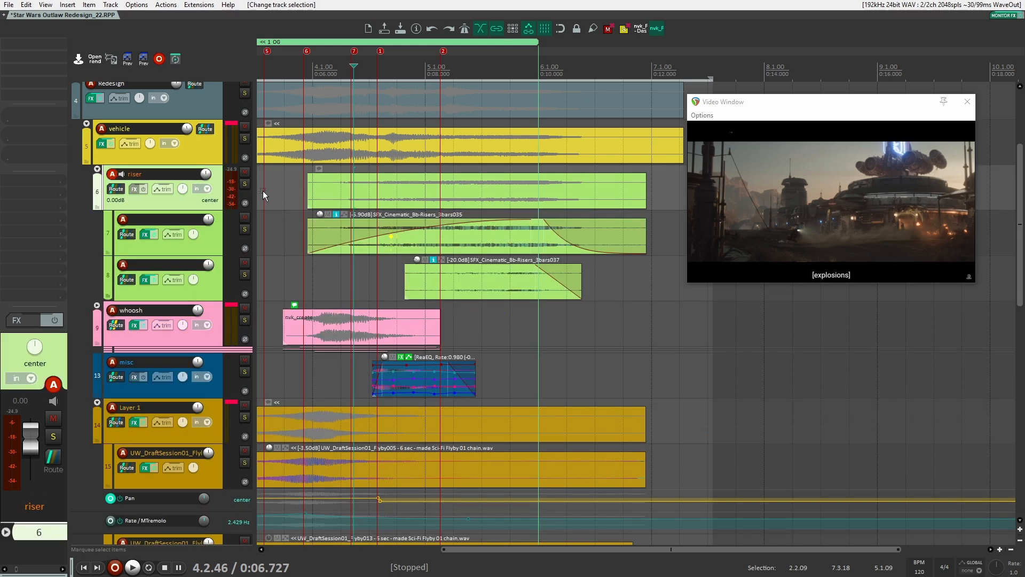
click(305, 194)
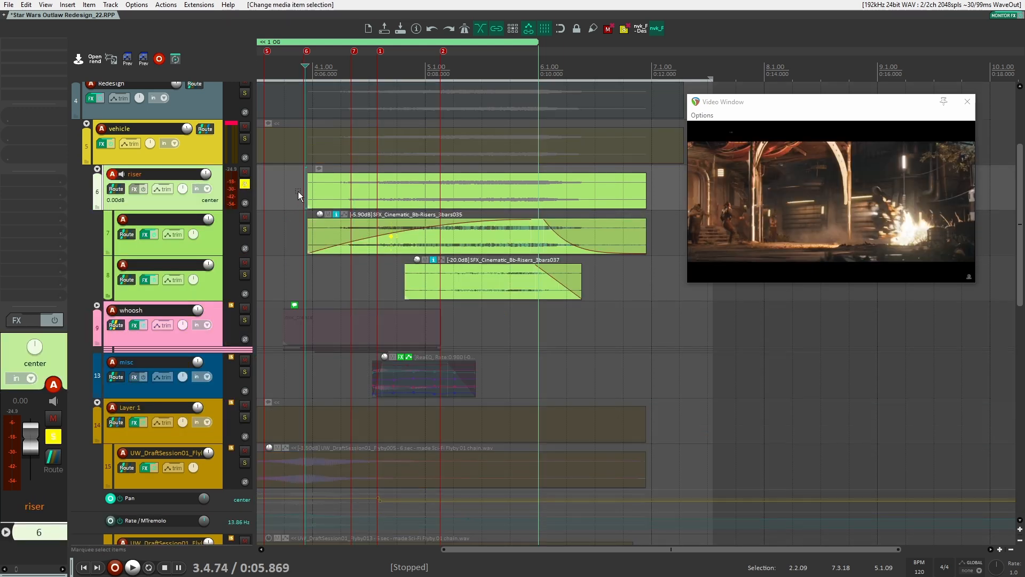
scroll(298, 191, up, 3)
scroll(298, 191, down, 3)
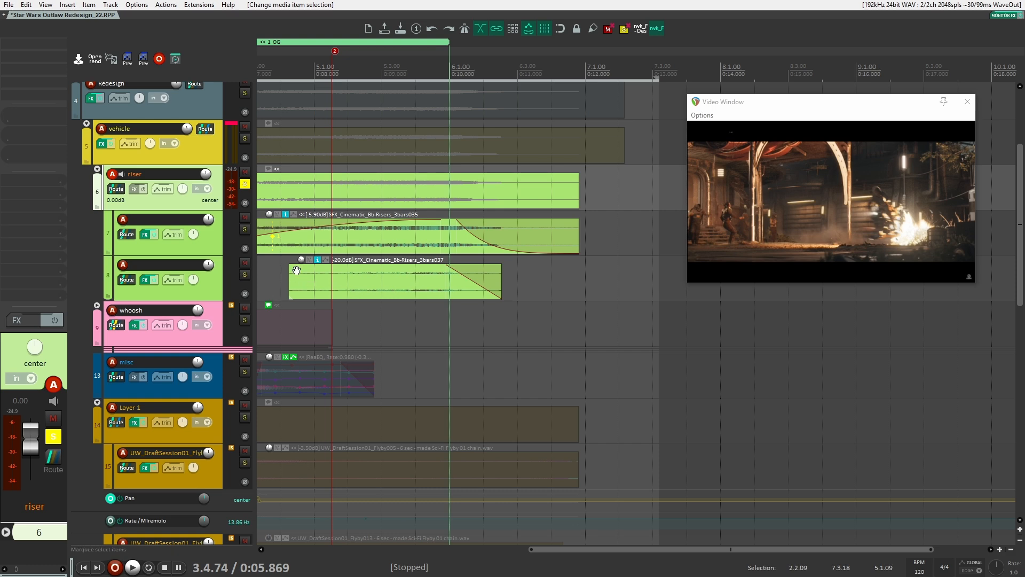
Move the solo from riser to its child track 7 and play the 3bars035 clip from about 0:05.73 with its effects bypassed
drag(297, 270, 416, 275)
click(279, 241)
click(245, 190)
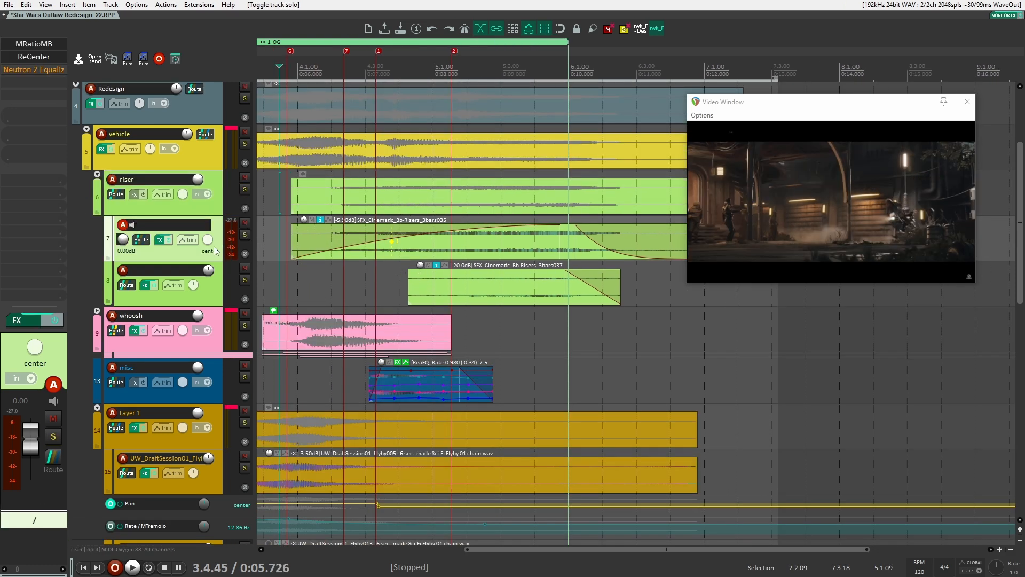
click(245, 235)
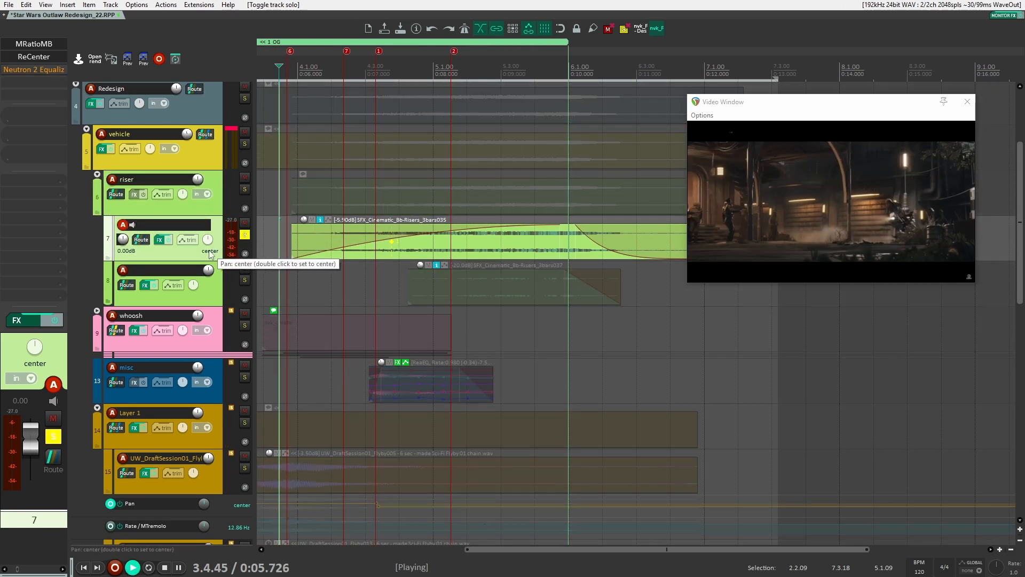
key(space)
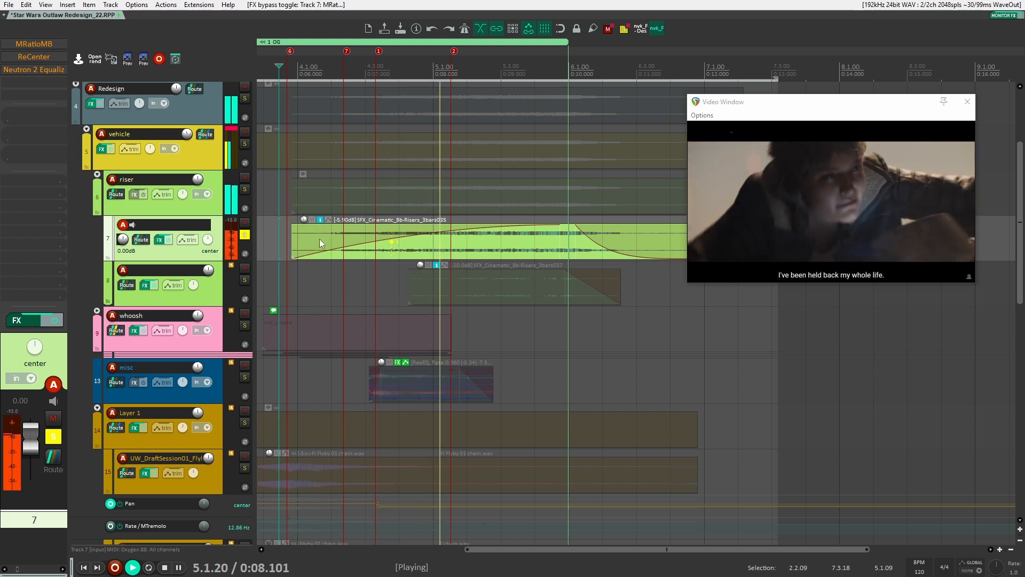
key(space)
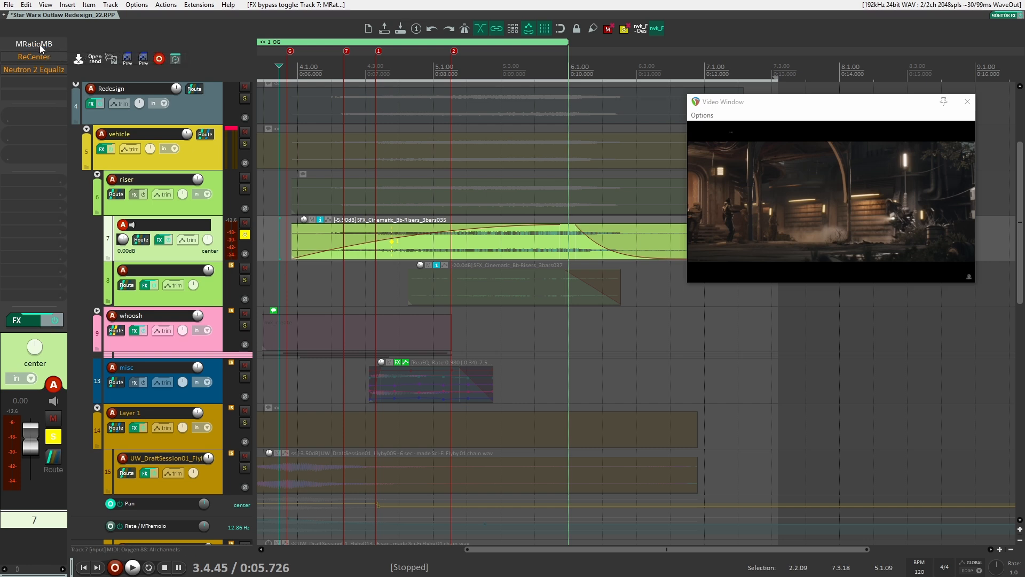
Examine the Noise/Tonal settings of MRatioMB on riser track 7 and close the plugin
click(42, 46)
drag(263, 45, 432, 75)
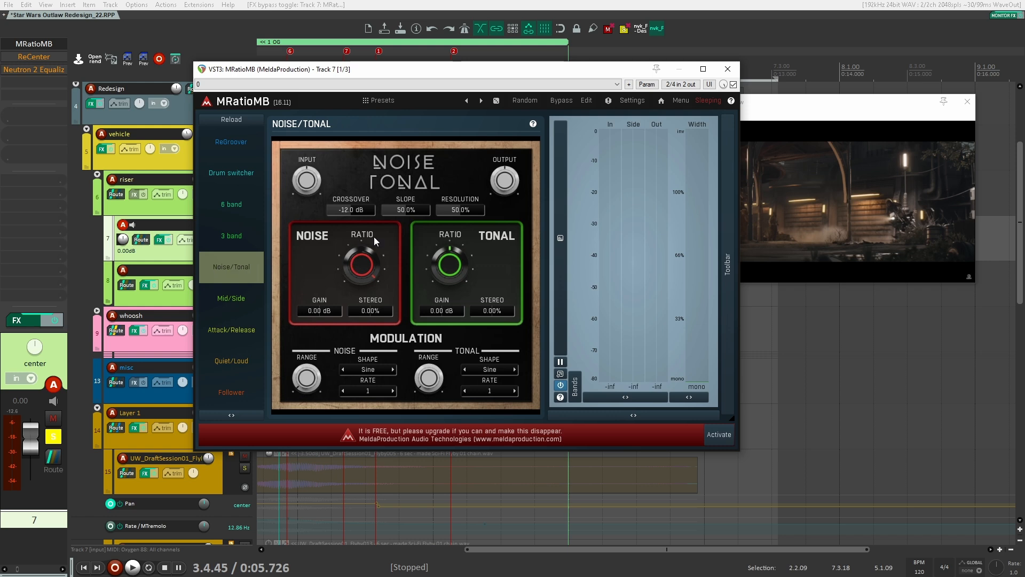
click(728, 69)
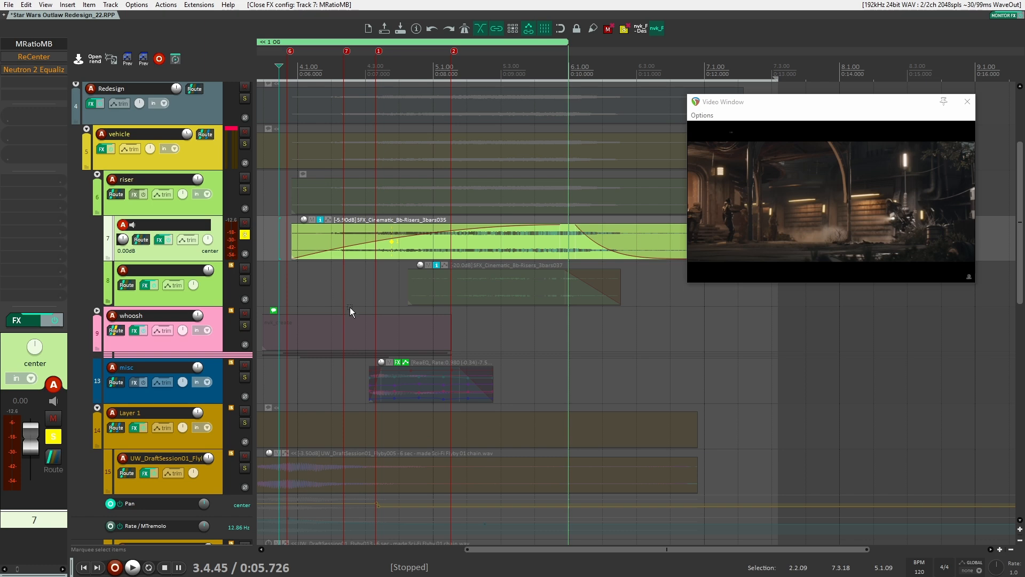
Re-enable ReCenter on riser track 7 and play the clip from about 0:06.94
click(361, 192)
click(205, 253)
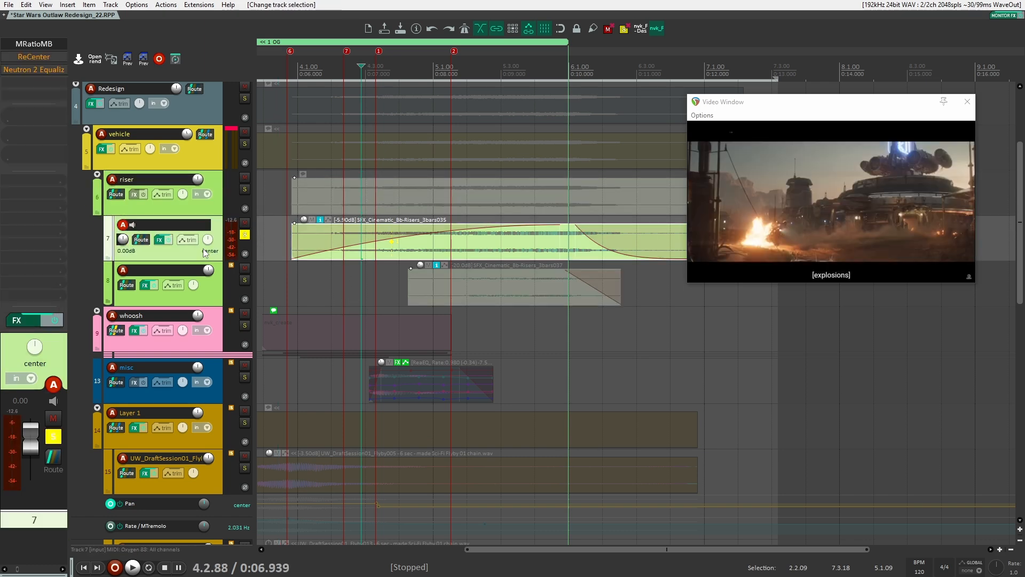
shift+click(27, 57)
key(space)
key(space)
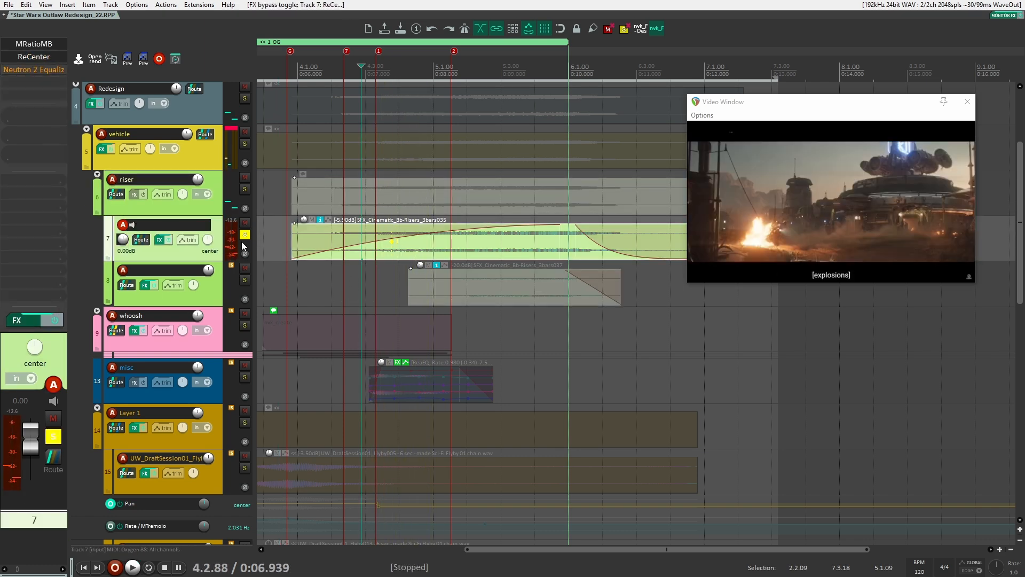
Switch the solo to riser track 8 and play the 3bars037 clip from about 0:07.52 with all its effects bypassed
click(211, 292)
click(400, 290)
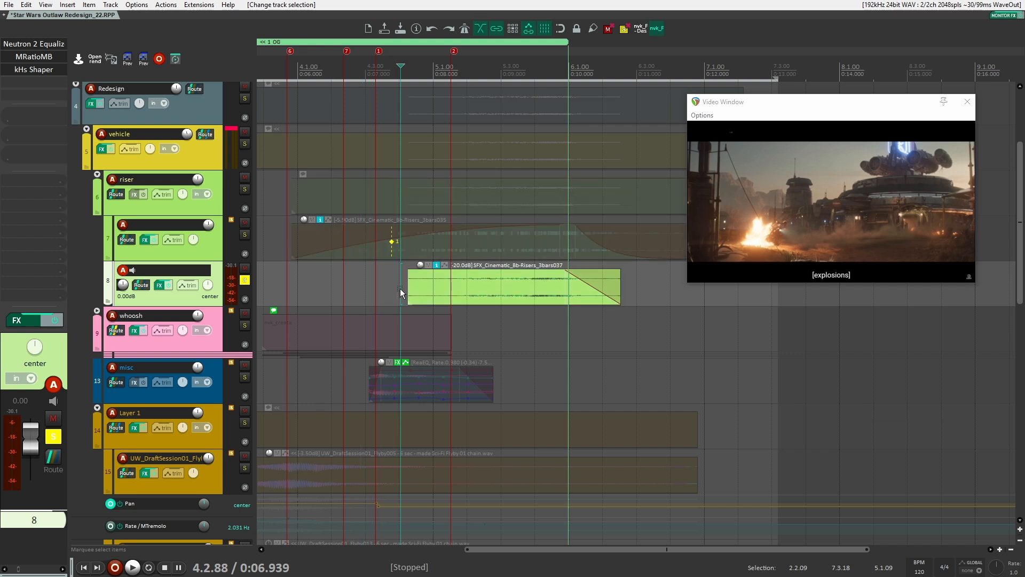
key(space)
shift+click(40, 44)
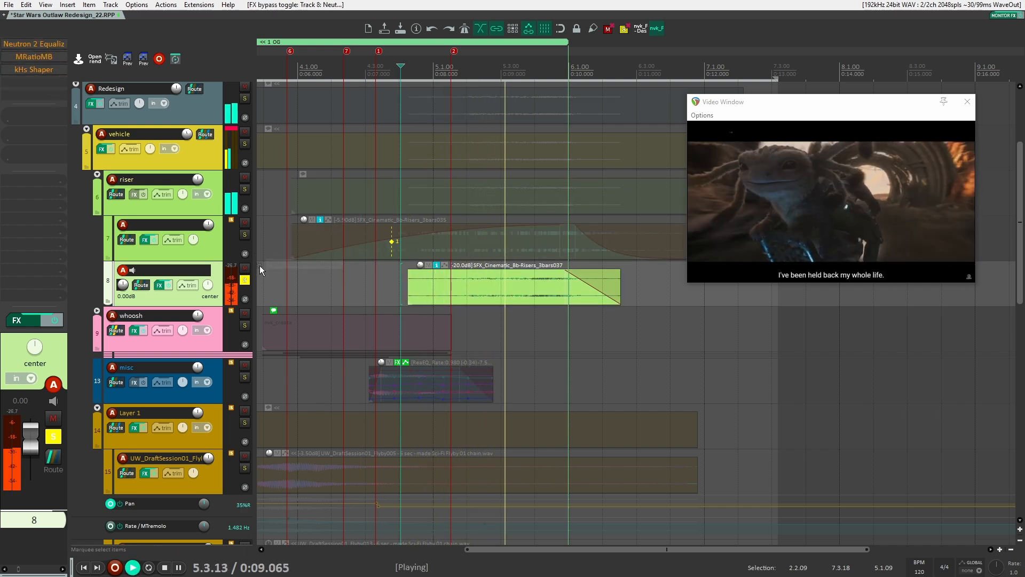
key(space)
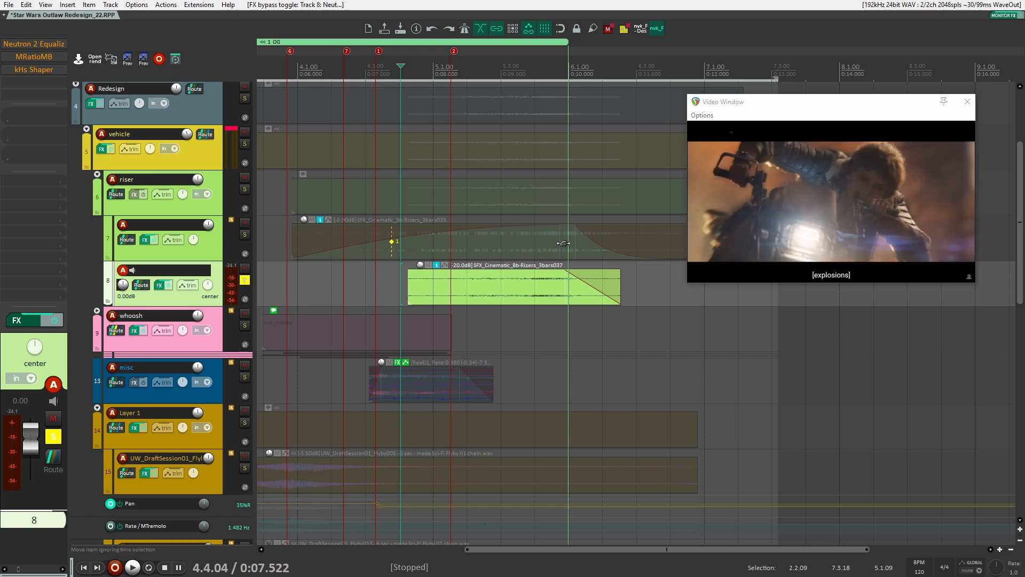
Re-enable the Neutron 2 Equalizer on riser track 8 and check its settings
click(49, 53)
click(552, 40)
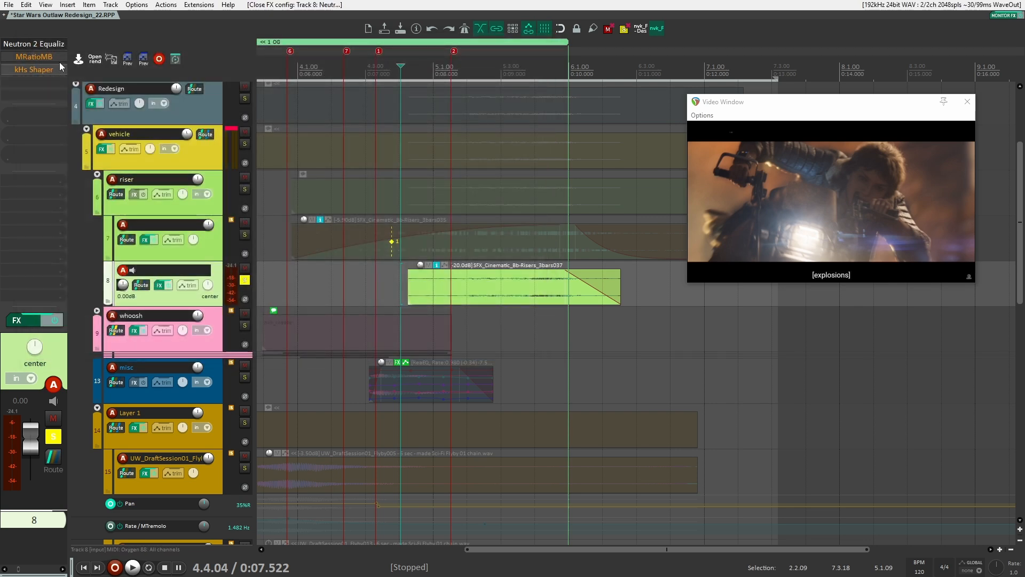
Re-enable MRatioMB and kHs Shaper on riser track 8, check their settings and play the 3bars037 clip
click(43, 59)
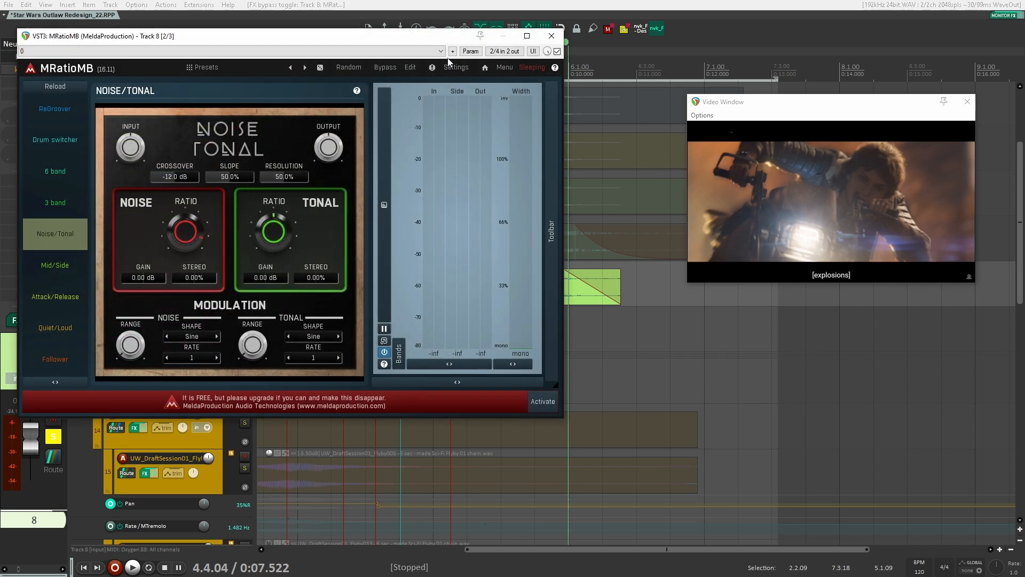
click(558, 38)
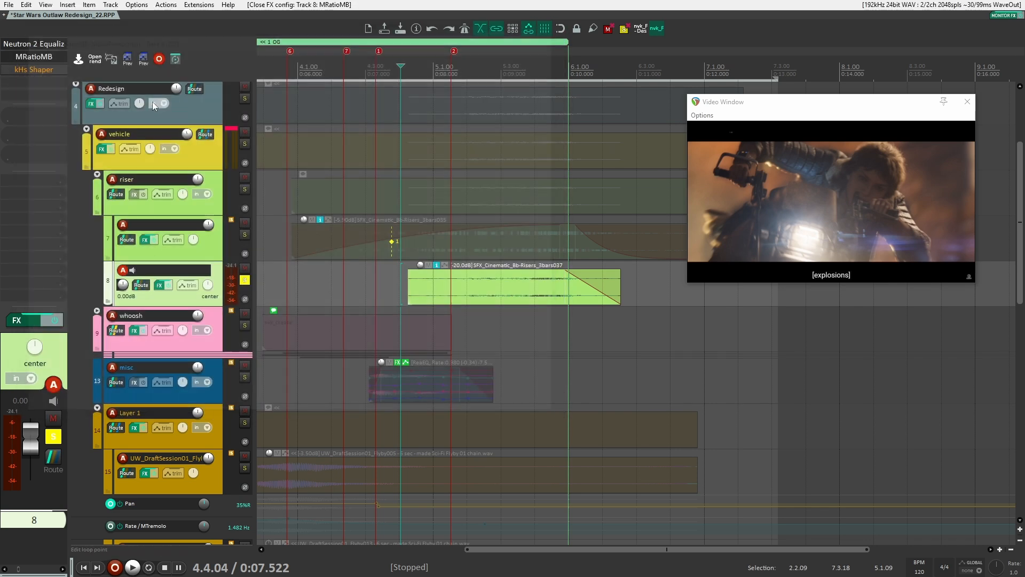
click(39, 78)
key(space)
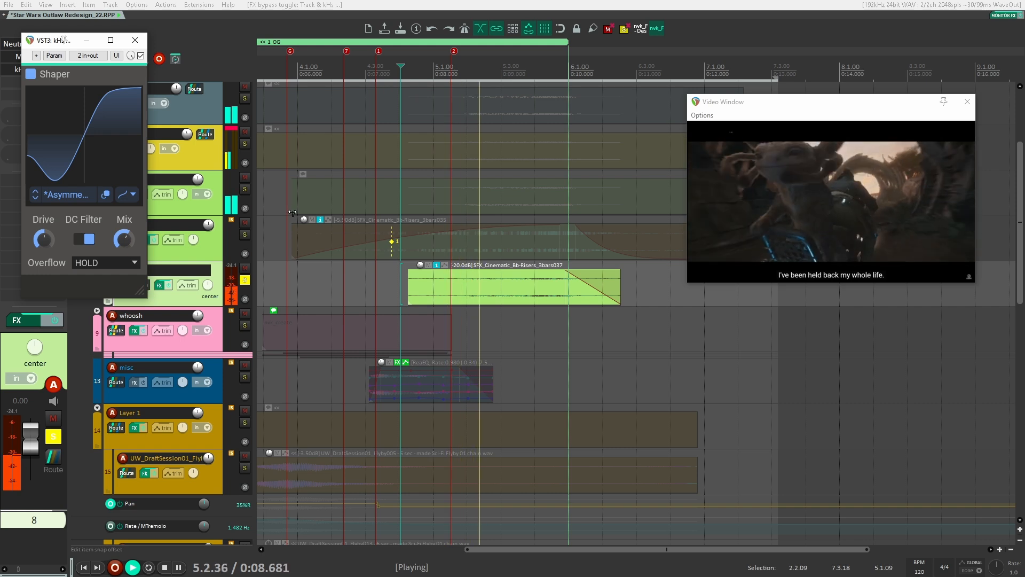
key(space)
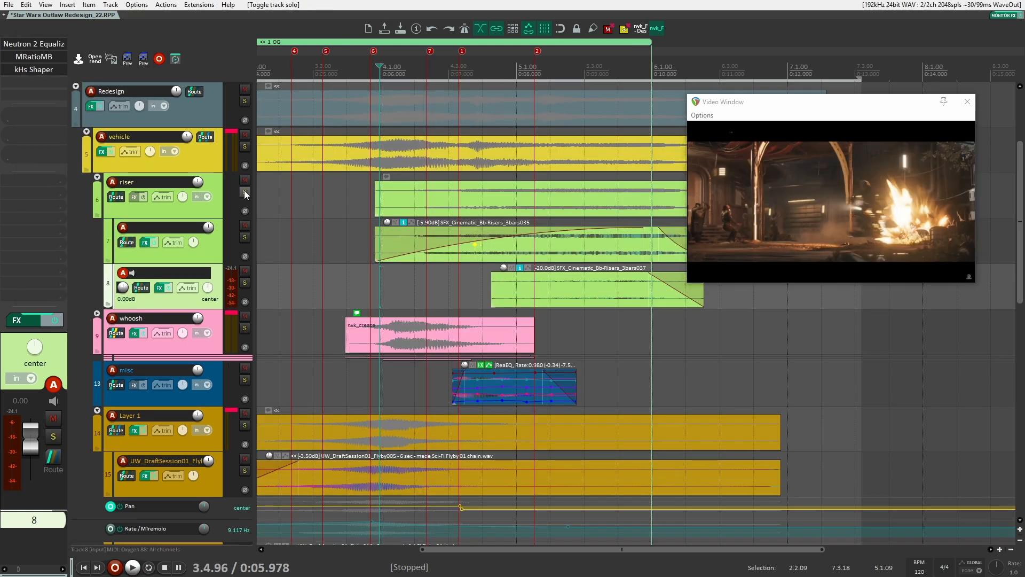
Solo the Layer 2 folder track and play it from about 0:06.49
scroll(244, 190, down, 15)
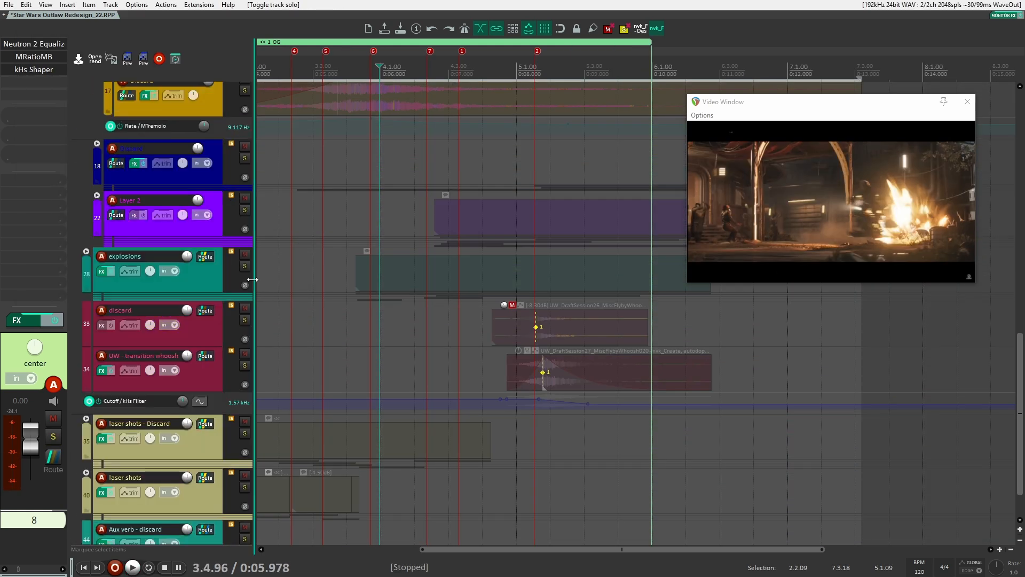
click(245, 233)
click(414, 231)
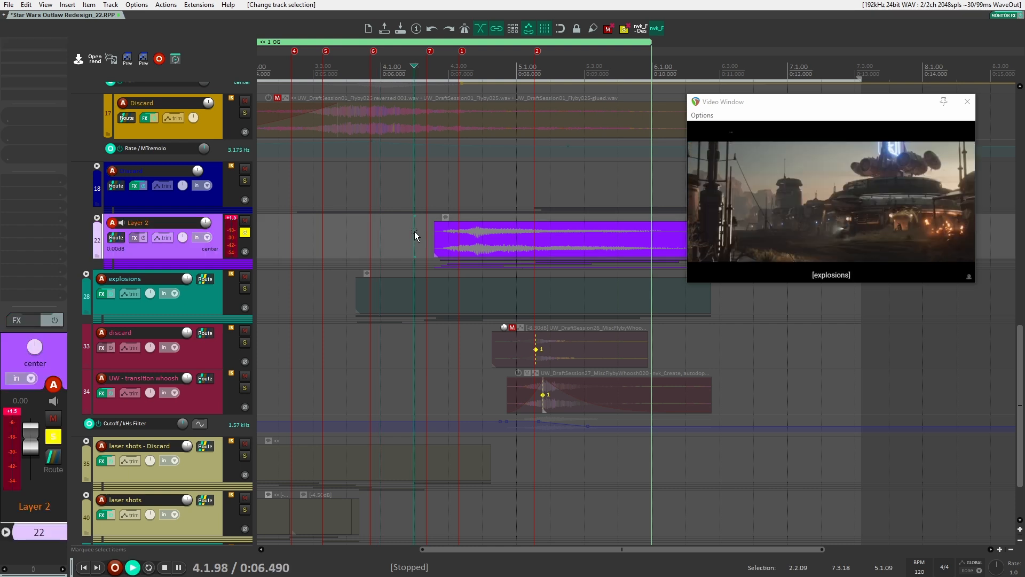
key(space)
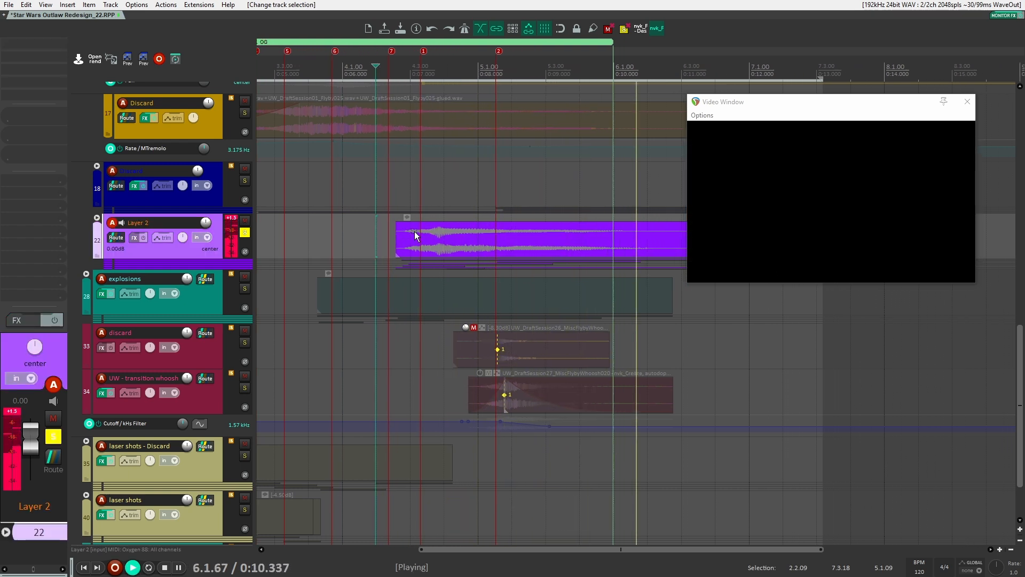
key(space)
Clear all track solos and collapse the Layer 1 folder
click(623, 30)
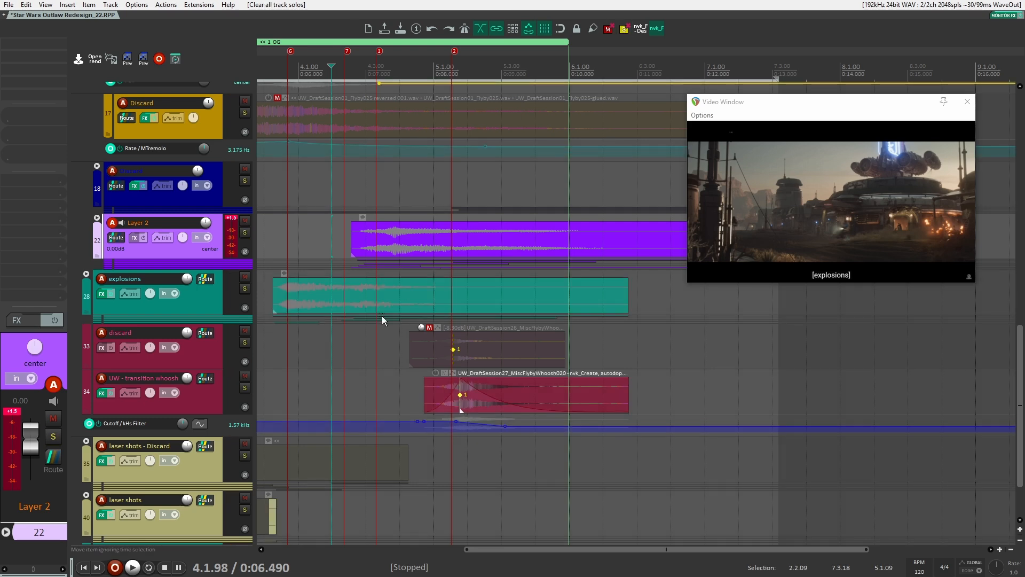
scroll(320, 245, down, 3)
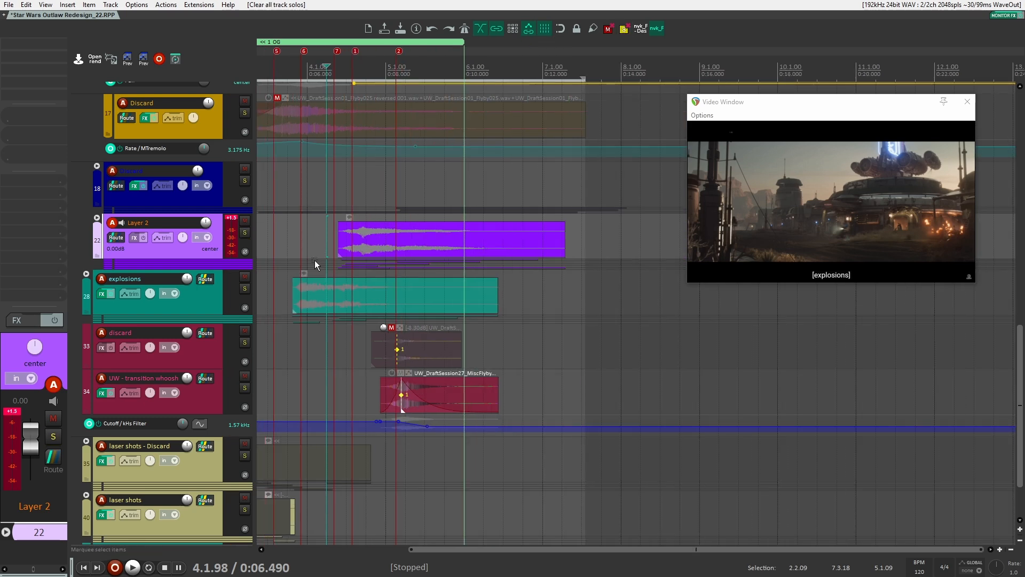
scroll(315, 265, up, 1)
drag(315, 265, 434, 297)
scroll(434, 297, down, 1)
scroll(434, 296, down, 1)
click(98, 265)
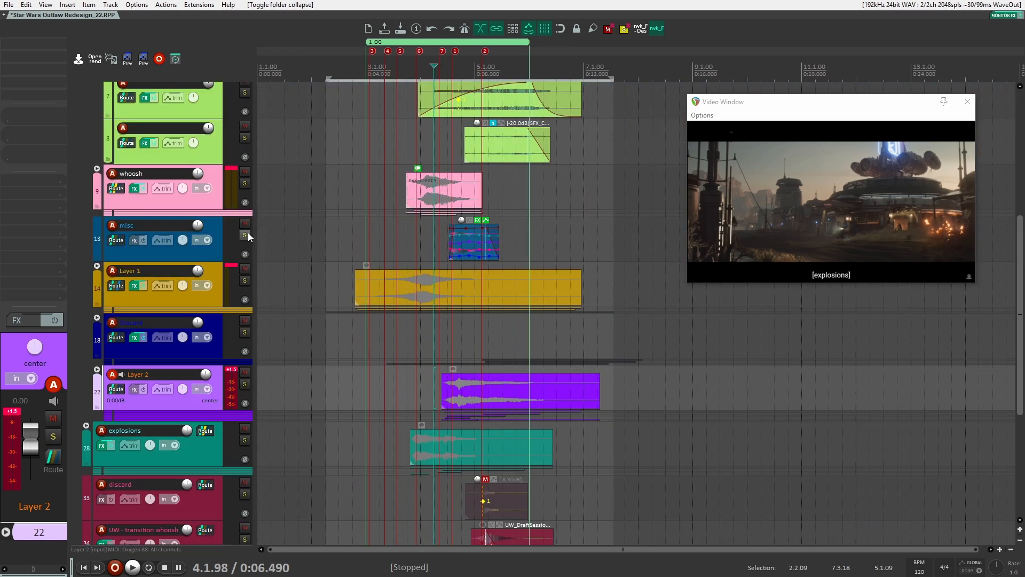
Solo the misc track and play its clip twice from just before its start
click(245, 235)
scroll(430, 227, up, 3)
click(479, 239)
key(space)
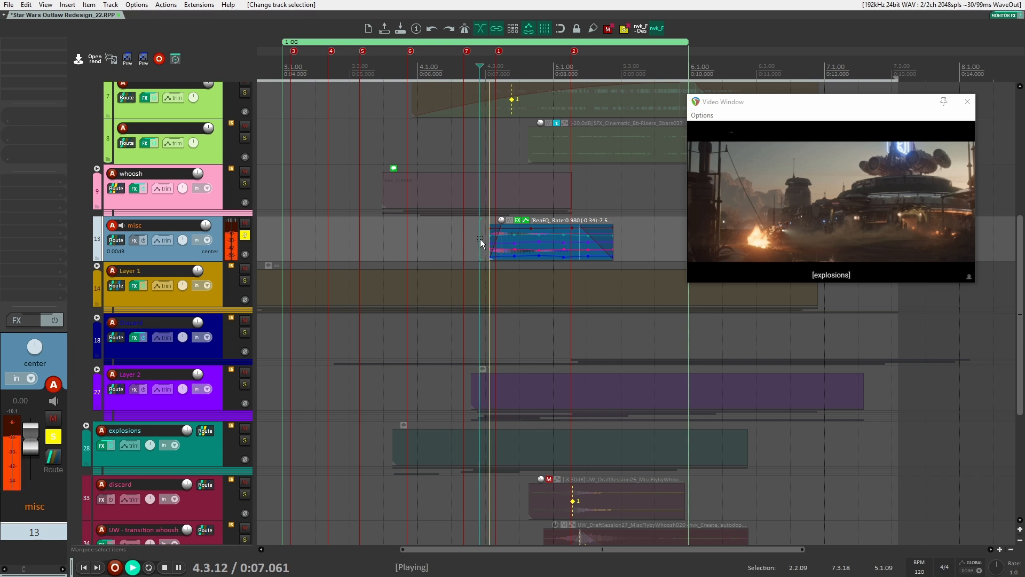
key(space)
key(space)
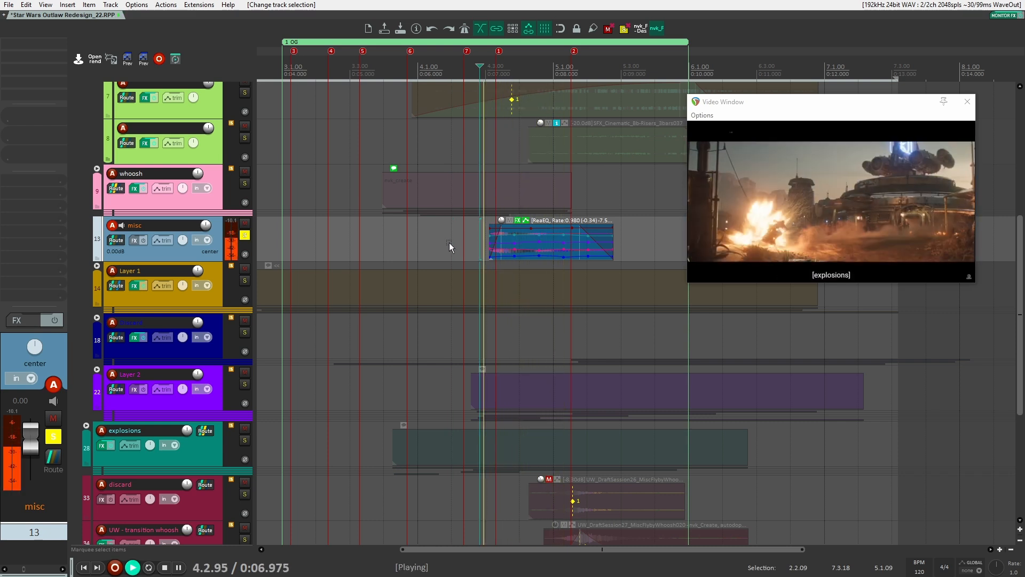
key(space)
Select the misc clip and play it again from about 0:07.00
drag(457, 239, 631, 242)
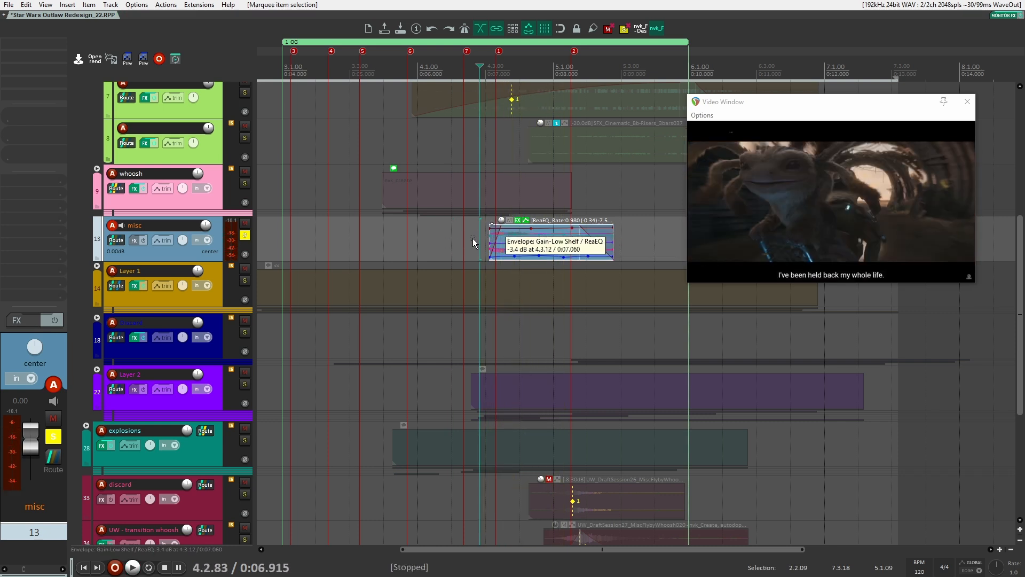
click(486, 238)
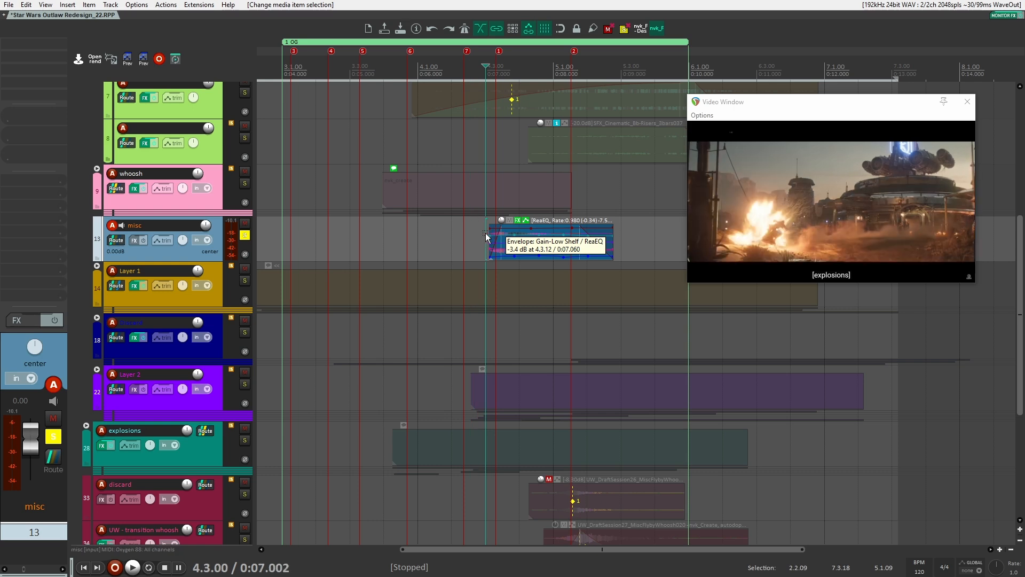
key(space)
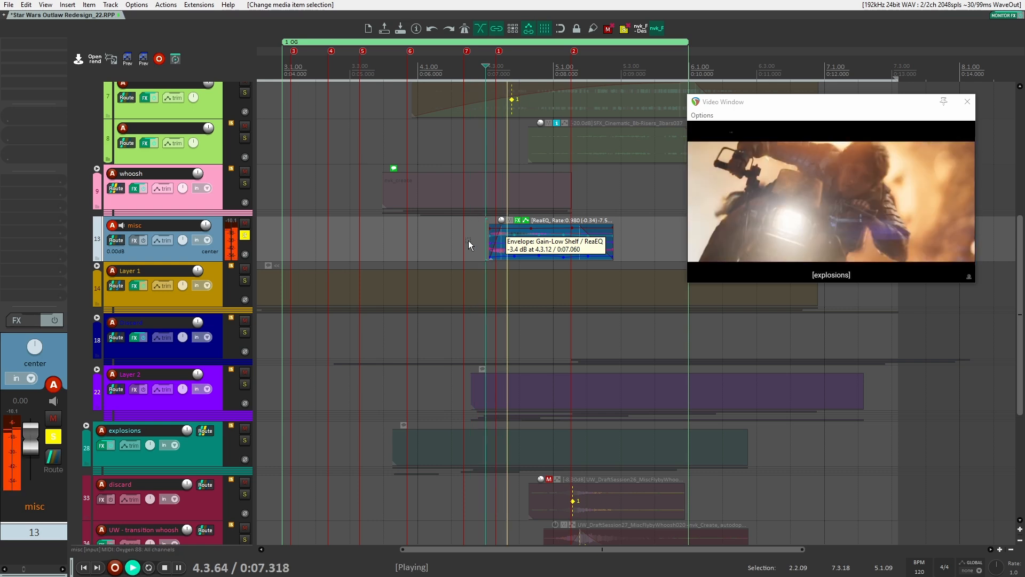
key(space)
Switch the solo from misc to the UW - transition whoosh track and play it from about 0:07.68
click(244, 235)
scroll(315, 294, down, 5)
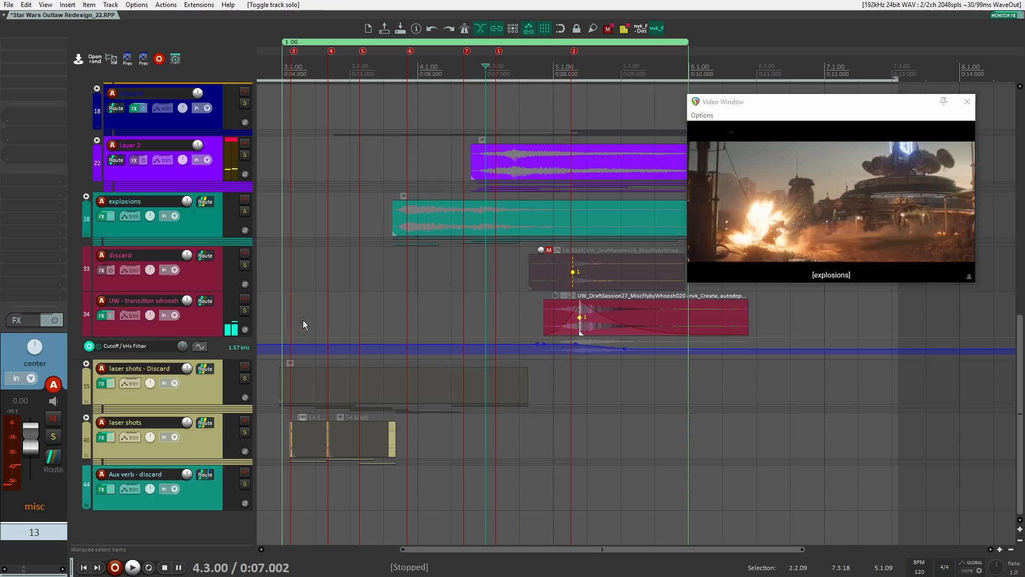
click(244, 311)
click(530, 321)
key(space)
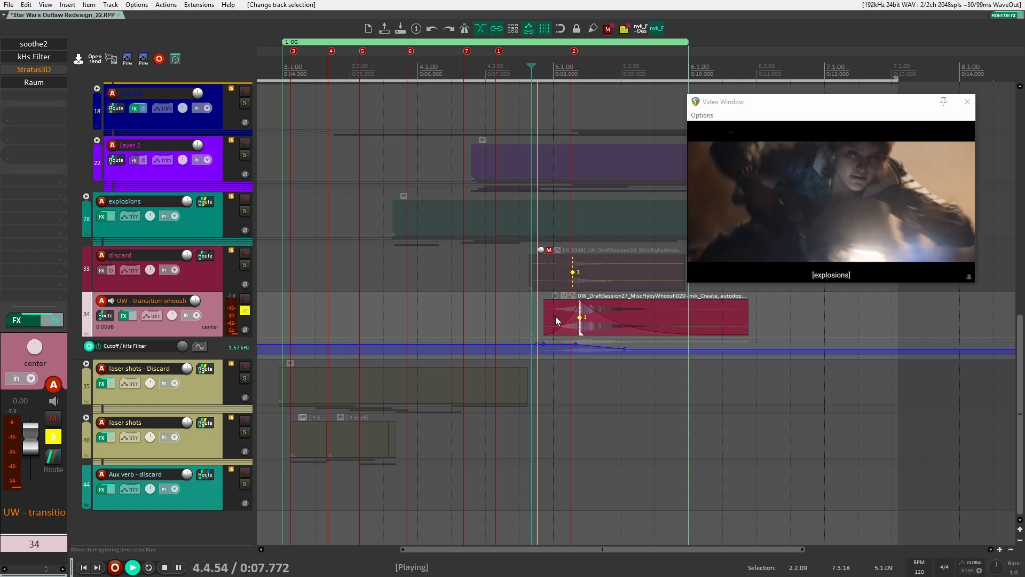
key(space)
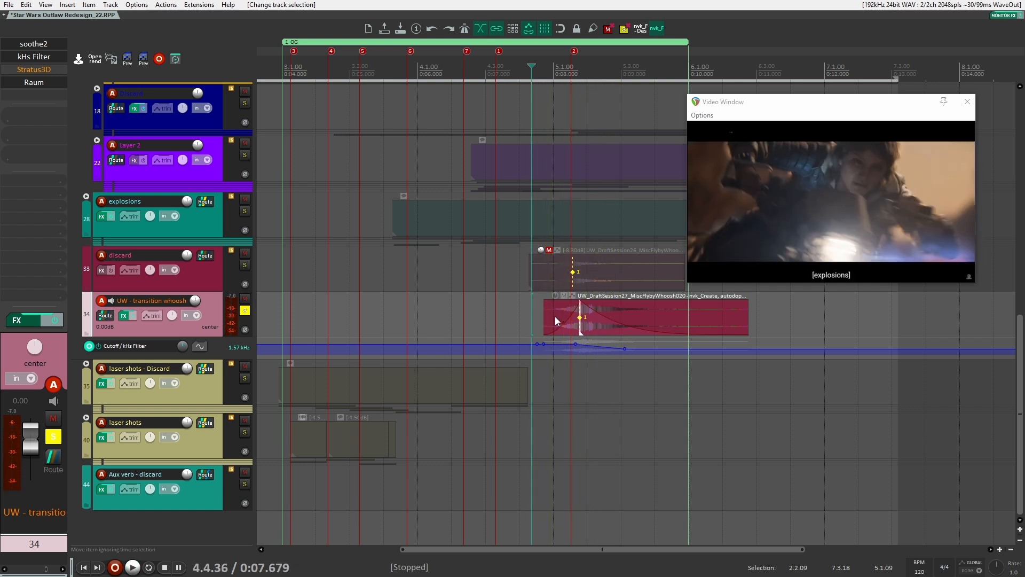
Unsolo the UW - transition whoosh track and play it in the full mix from about 0:07.68
click(244, 311)
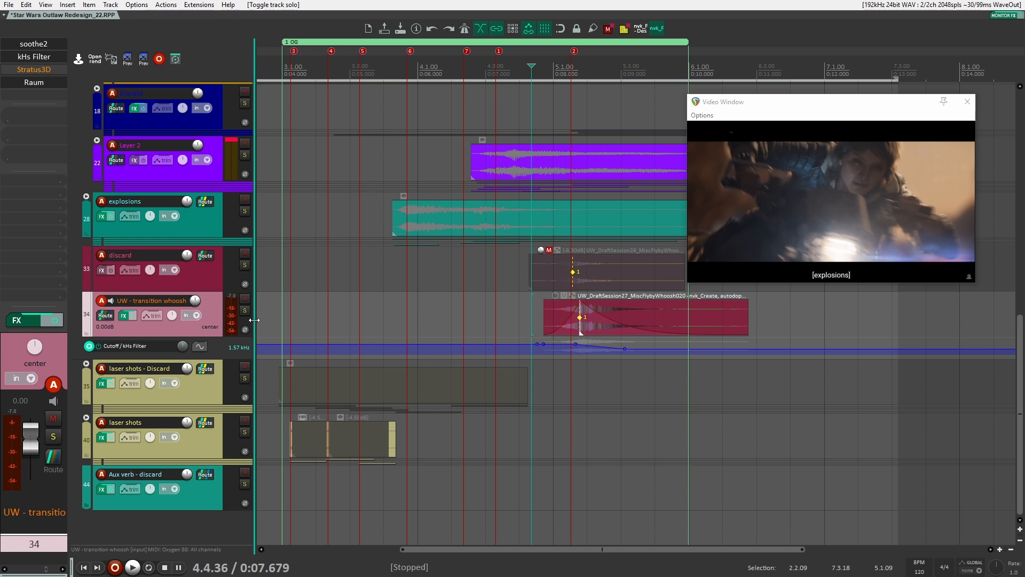
key(space)
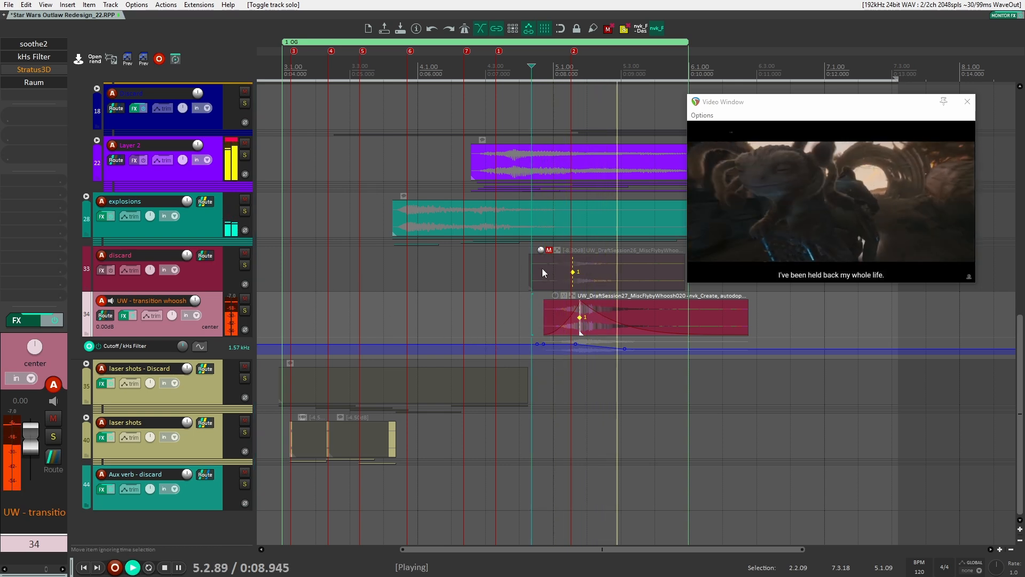
key(space)
Expand the explosions folder to show tracks 29 to 32 and solo the folder track
scroll(521, 291, up, 6)
click(469, 312)
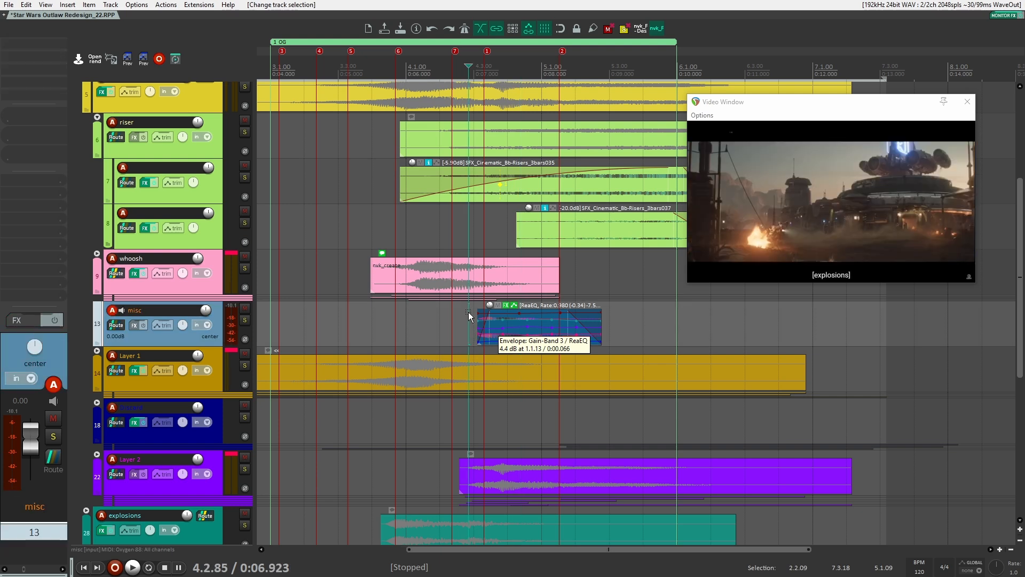
scroll(402, 283, down, 6)
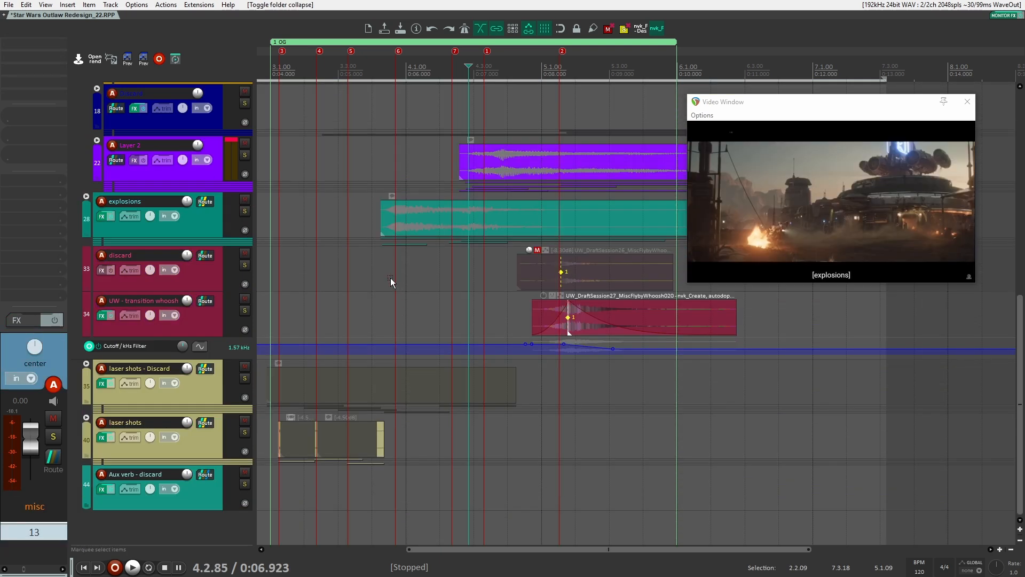
scroll(389, 278, down, 3)
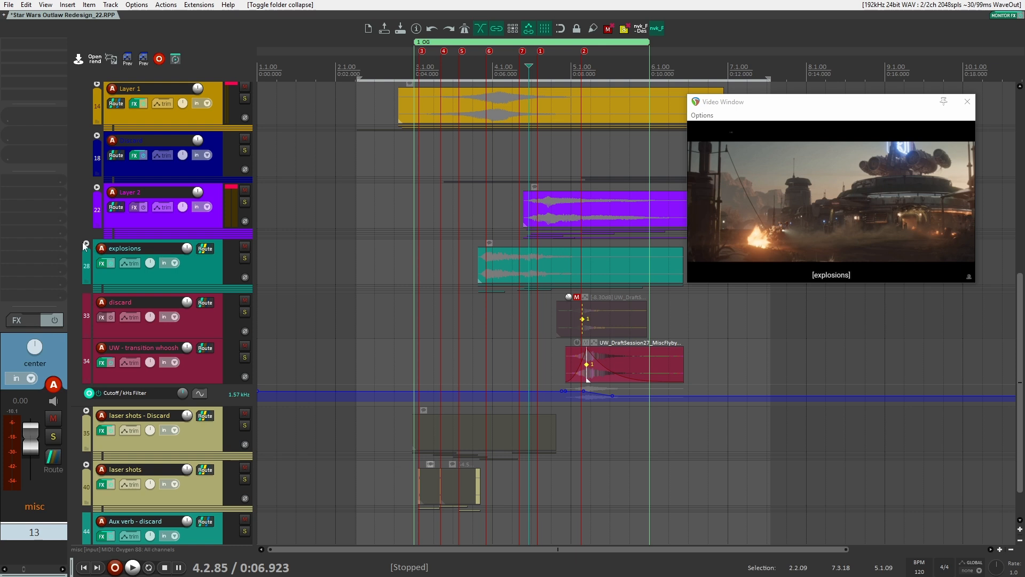
click(85, 244)
scroll(473, 283, up, 4)
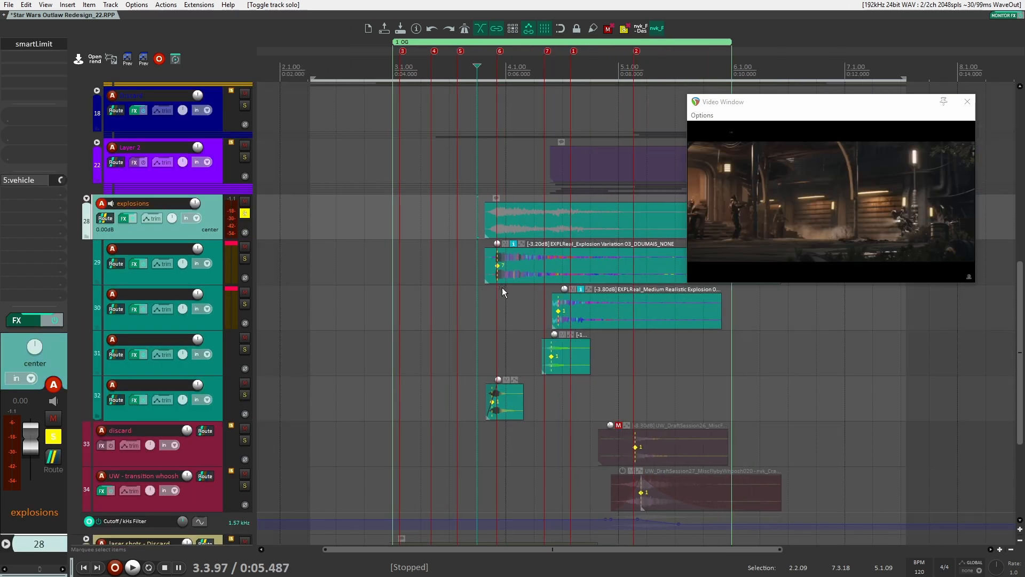
drag(540, 292, 447, 299)
scroll(448, 298, up, 2)
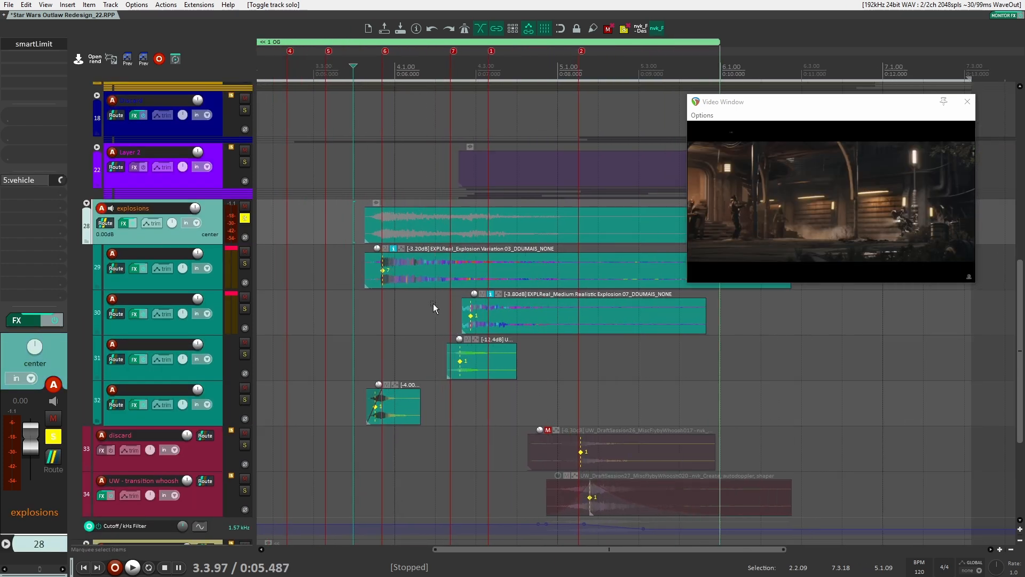
Play all the explosion layers together from about 0:05.55
click(432, 270)
click(521, 314)
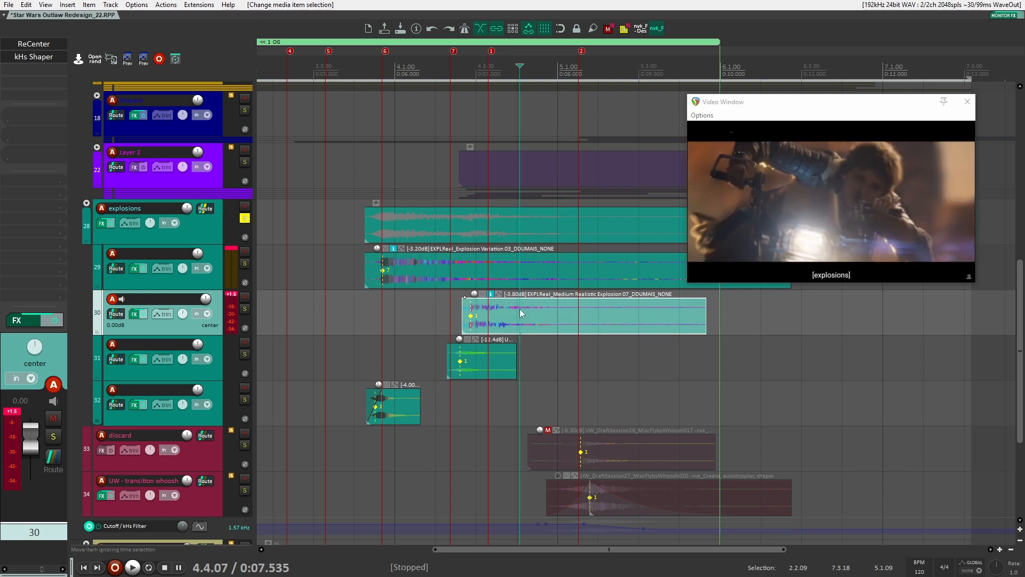
click(358, 222)
key(space)
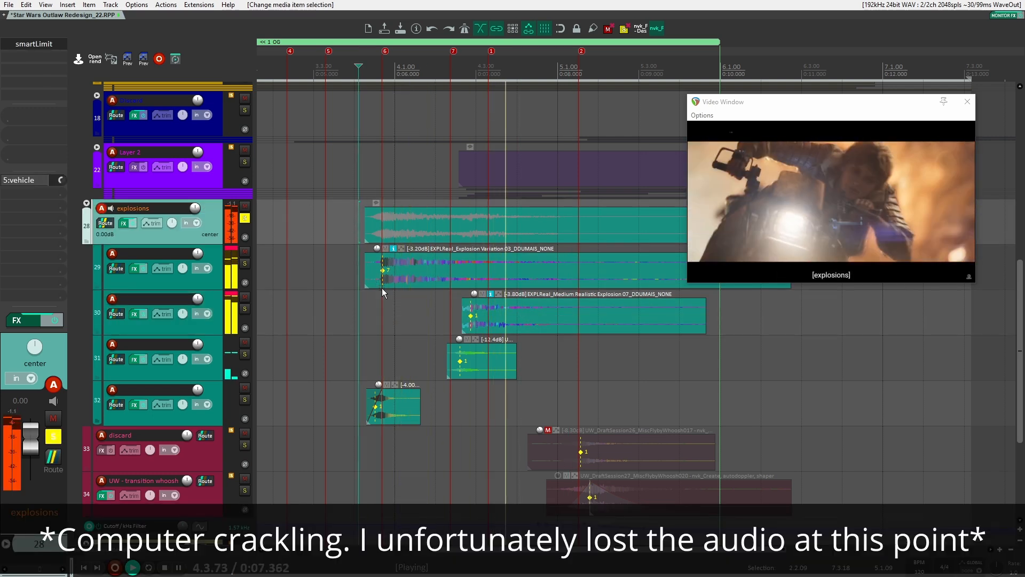
key(space)
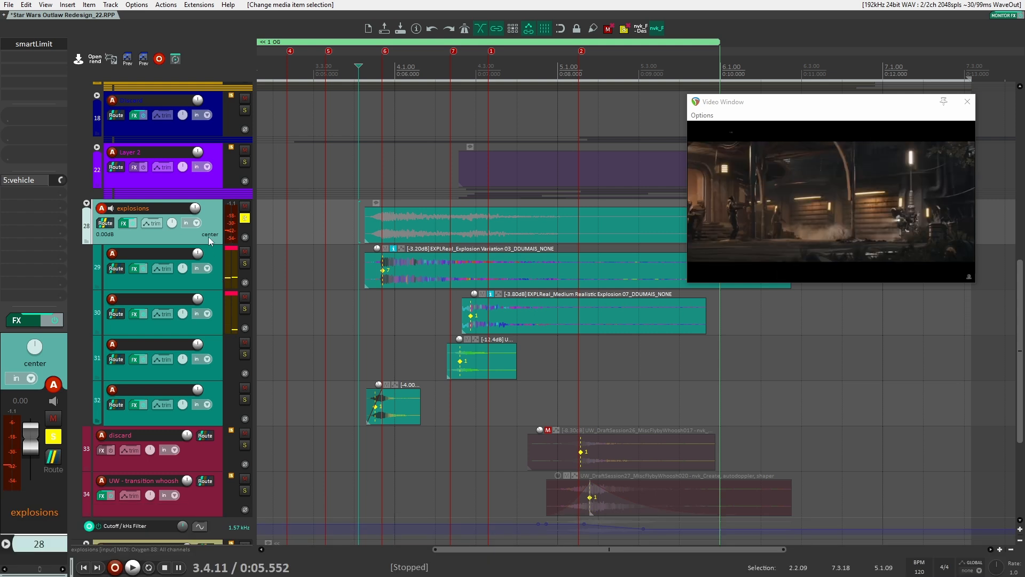
Solo track 29 with the EXPLReal_Explosion Variation 03 clip in the explosions folder
key(Down)
key(Down)
key(Down)
key(Down)
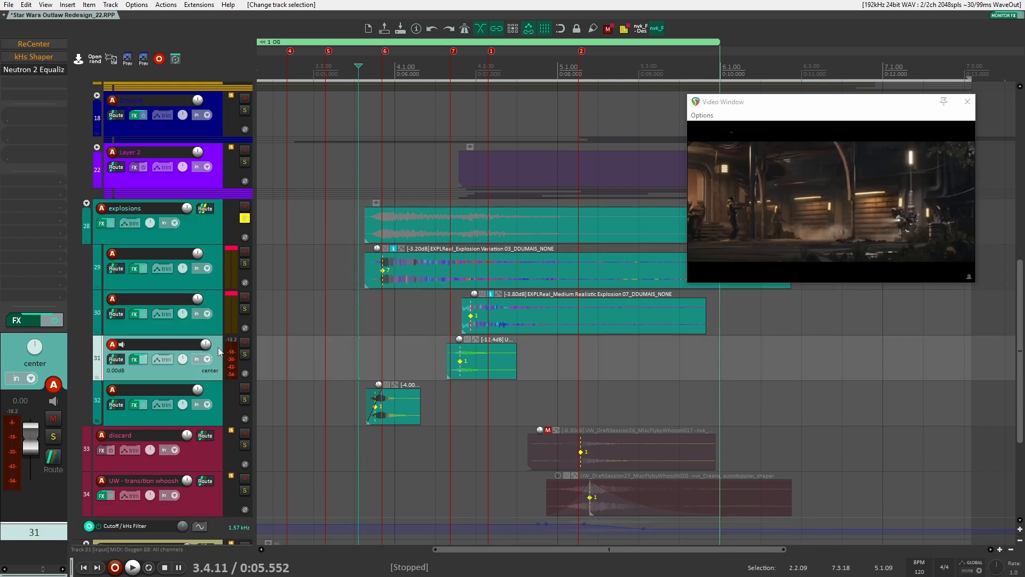
key(Up)
key(Up)
key(Up)
key(alt+s)
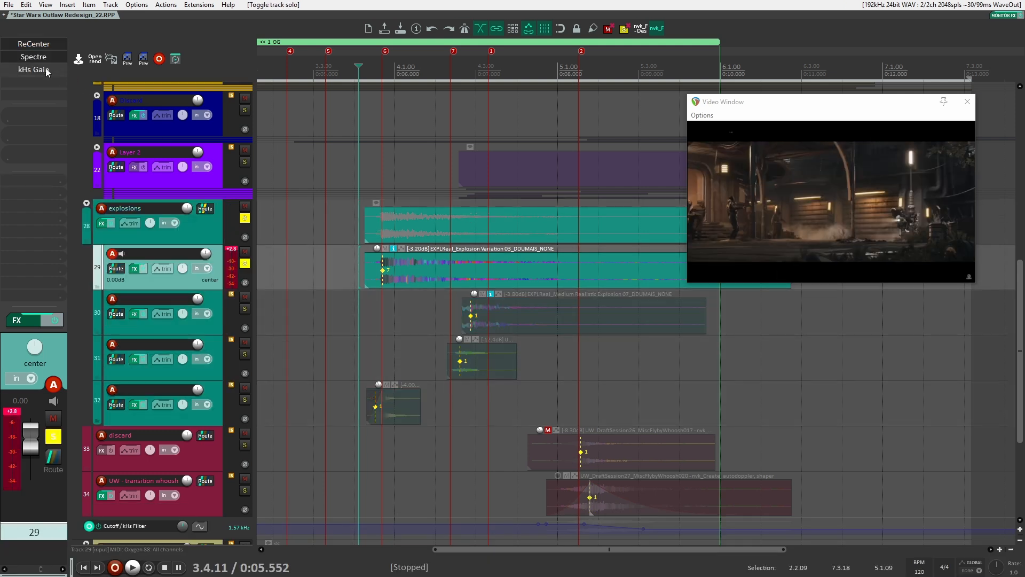
Check the ReCenter and Spectre settings on explosion track 29 and close the plugins
click(38, 47)
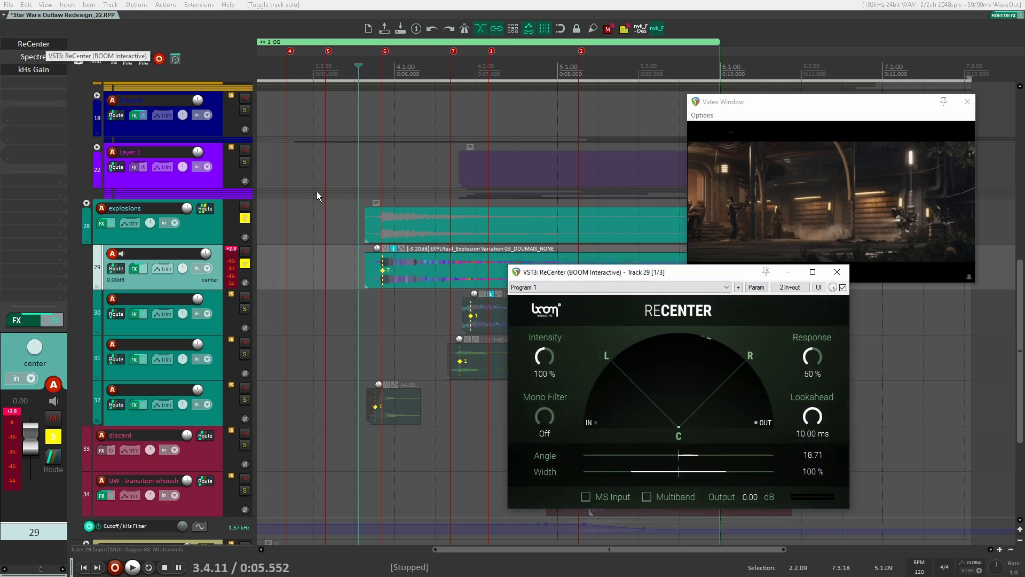
click(33, 57)
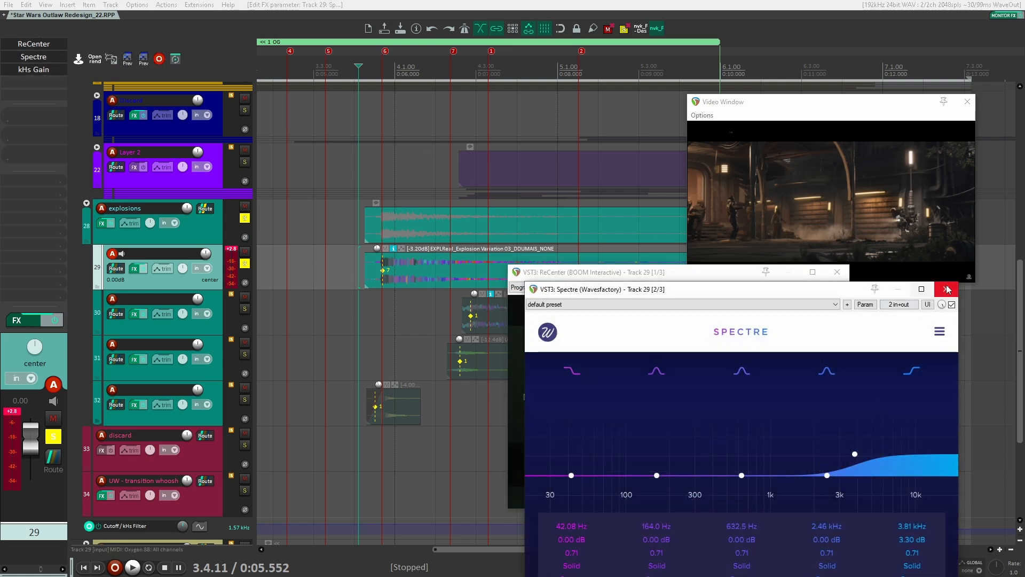
click(947, 289)
Play track 29 from about 0:05.38 with all its effects bypassed, and again with only ReCenter re-enabled
key(space)
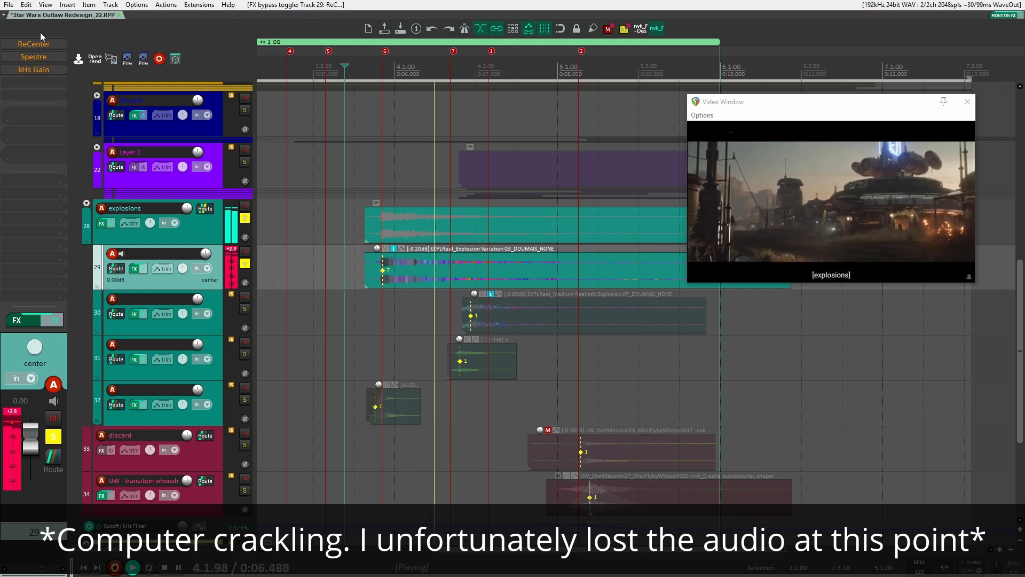
key(space)
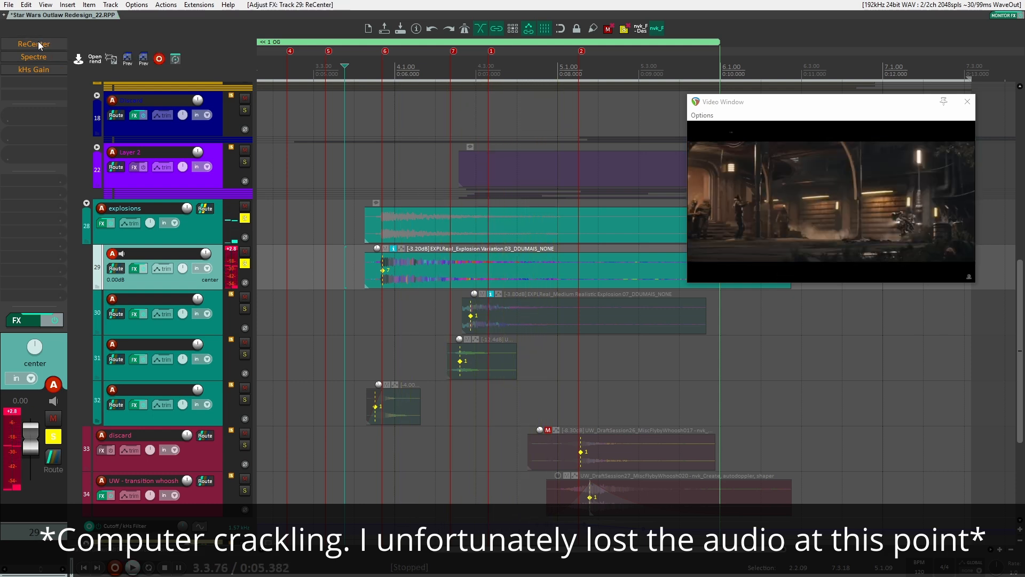
shift+click(39, 43)
key(space)
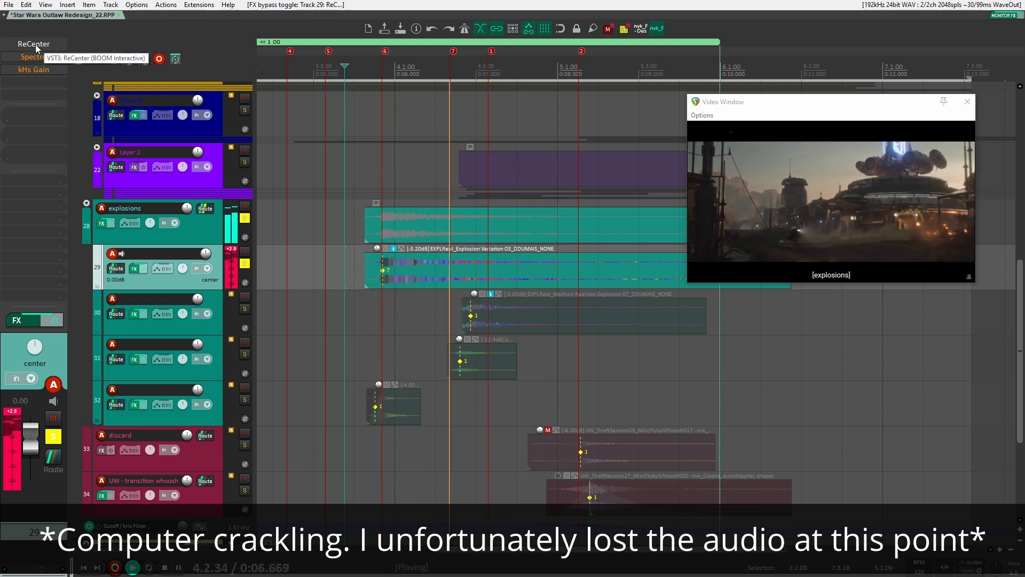
Re-enable Spectre and kHs Gain one after the other on track 29, auditioning the explosion after each change
key(space)
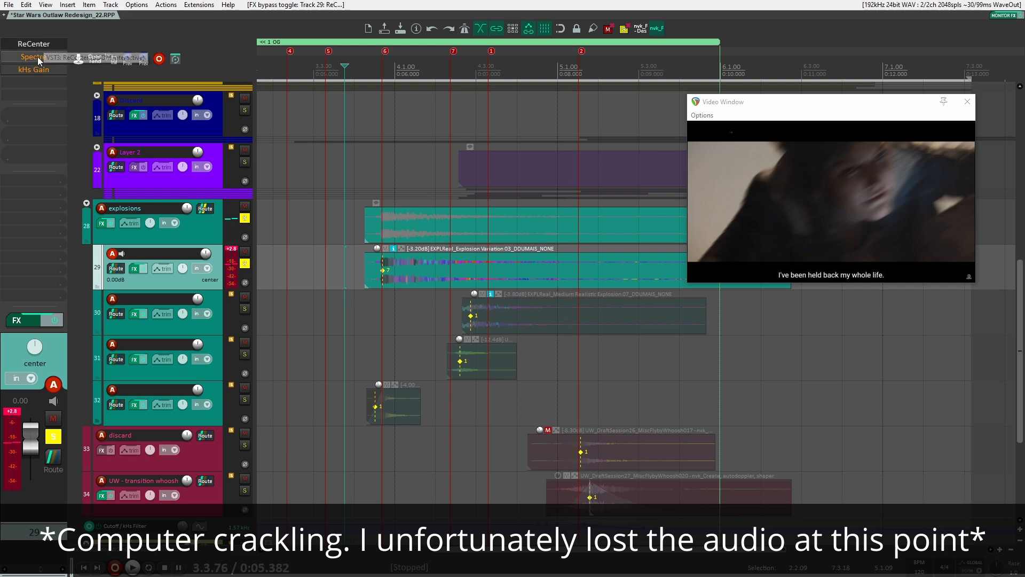
shift+click(37, 57)
key(space)
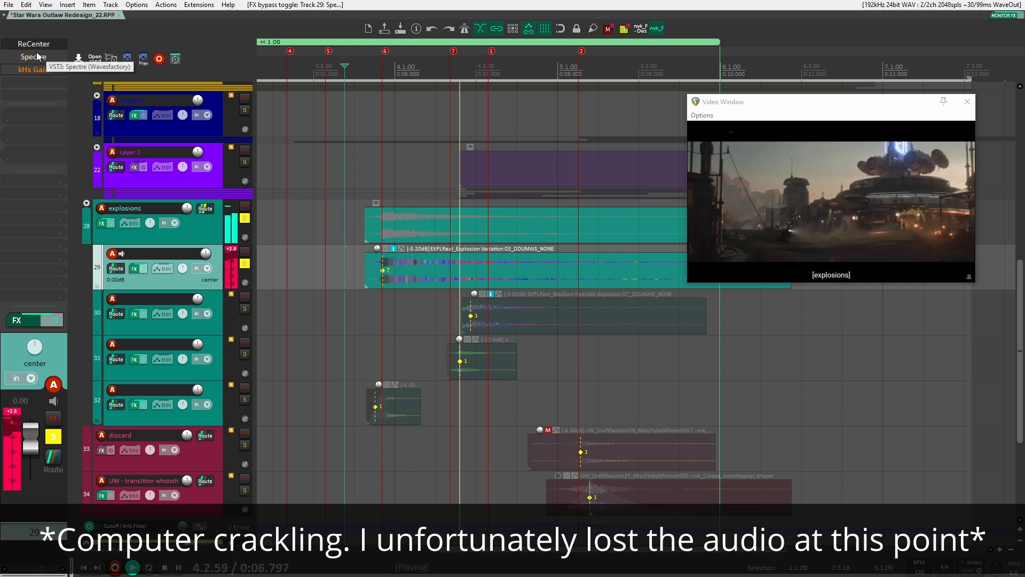
key(space)
shift+click(42, 69)
key(space)
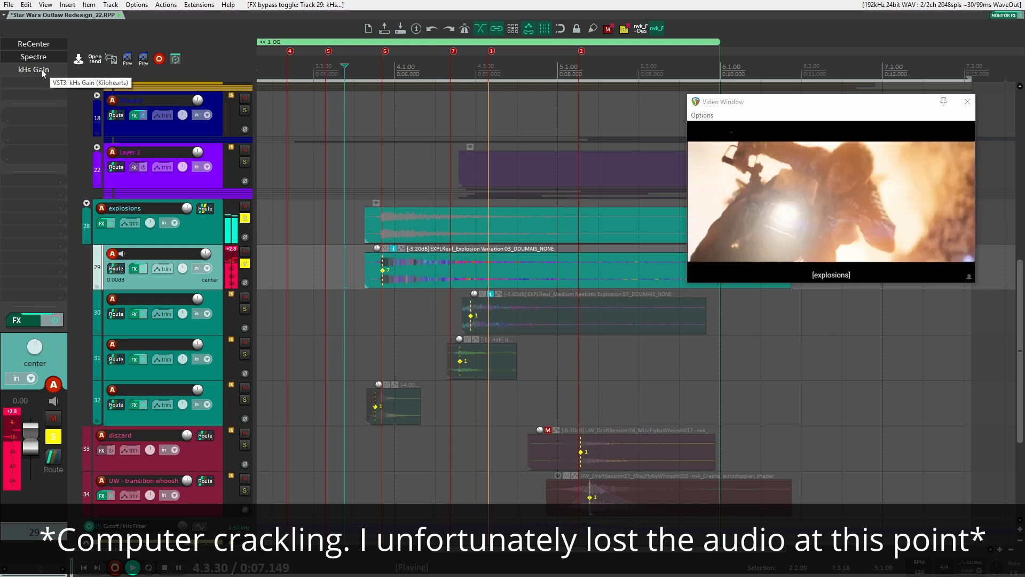
key(space)
Solo track 30 with ReCenter and kHs Shaper bypassed, and play its Medium Realistic Explosion 07 clip from about 0:06.54
key(Down)
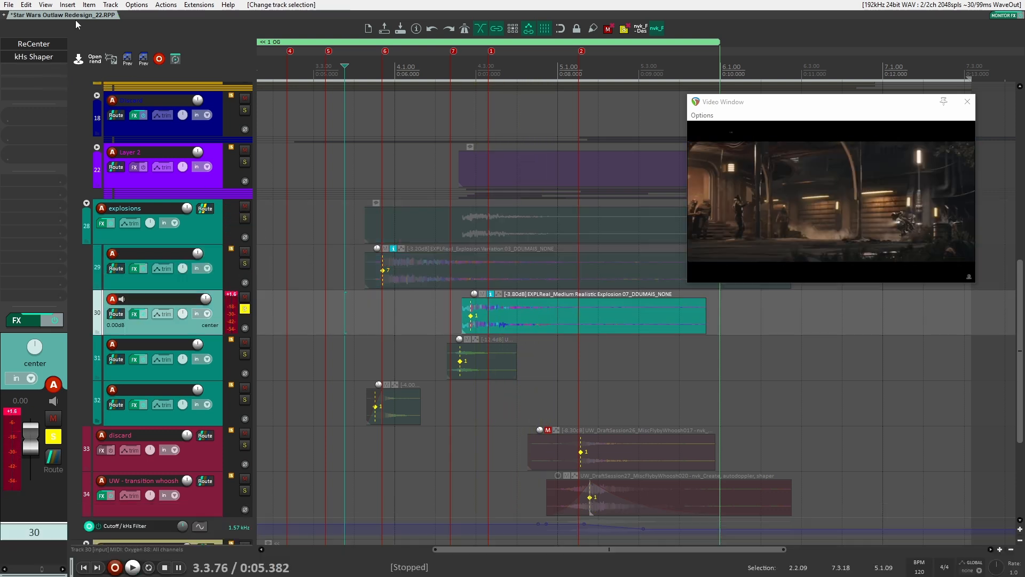
shift+click(41, 44)
shift+click(49, 57)
key(space)
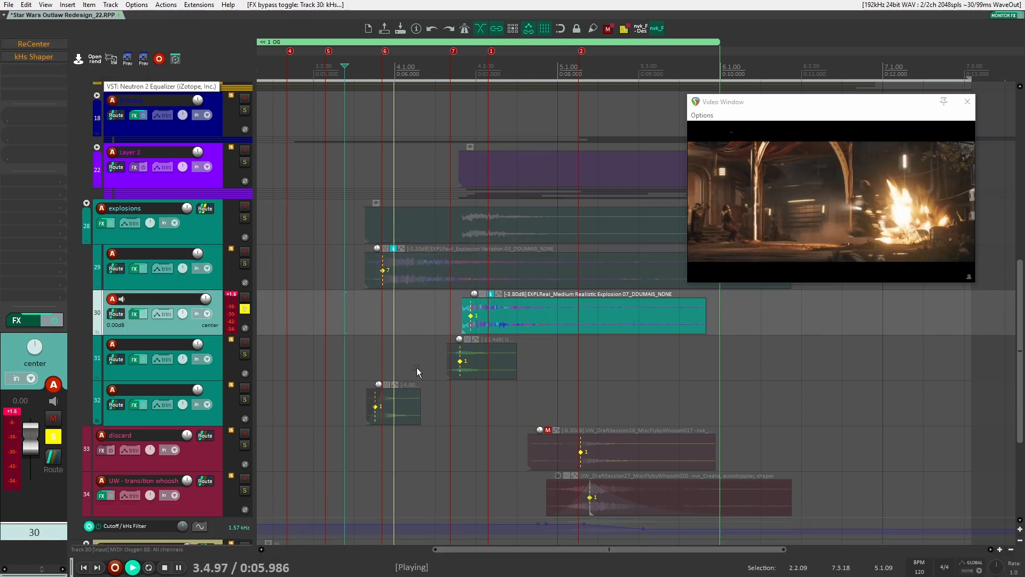
click(440, 314)
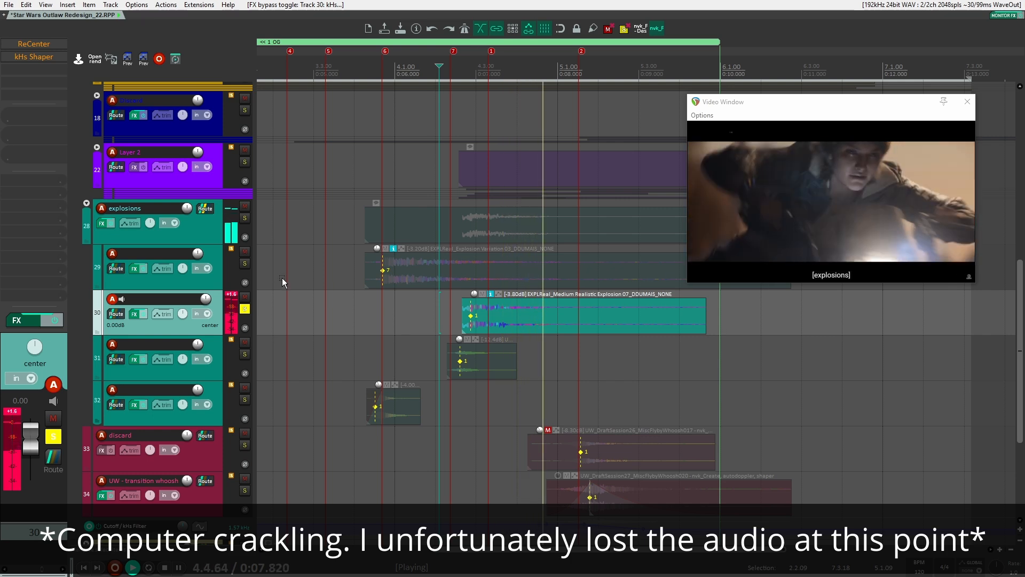
Re-enable ReCenter and kHs Shaper one after the other on track 30, replaying the clip from about 0:06.54
shift+click(54, 44)
key(space)
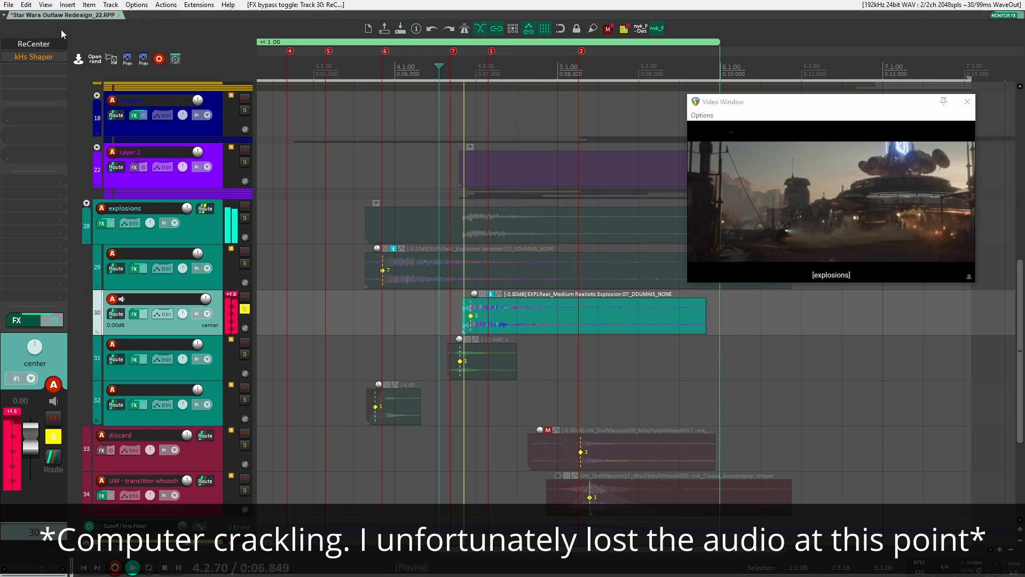
key(space)
key(space)
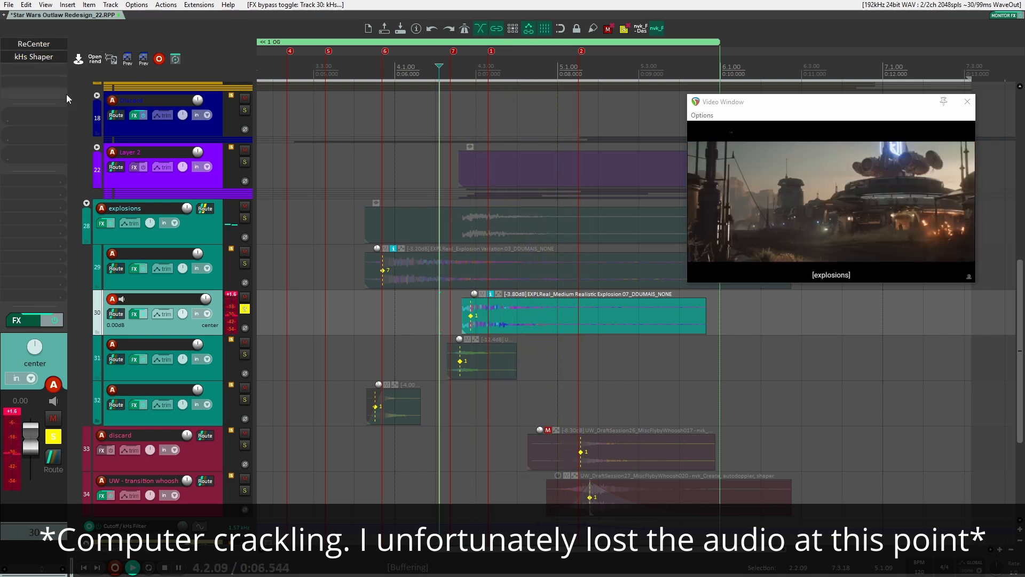
shift+click(39, 57)
Check the kHs Shaper settings on track 30, close the plugin and stop playback
click(39, 56)
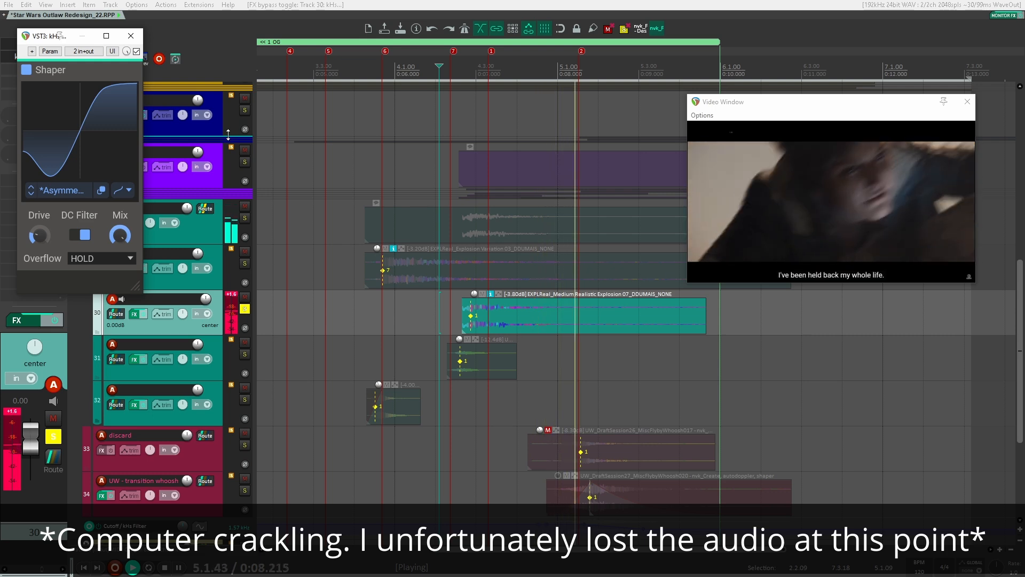
click(131, 35)
key(space)
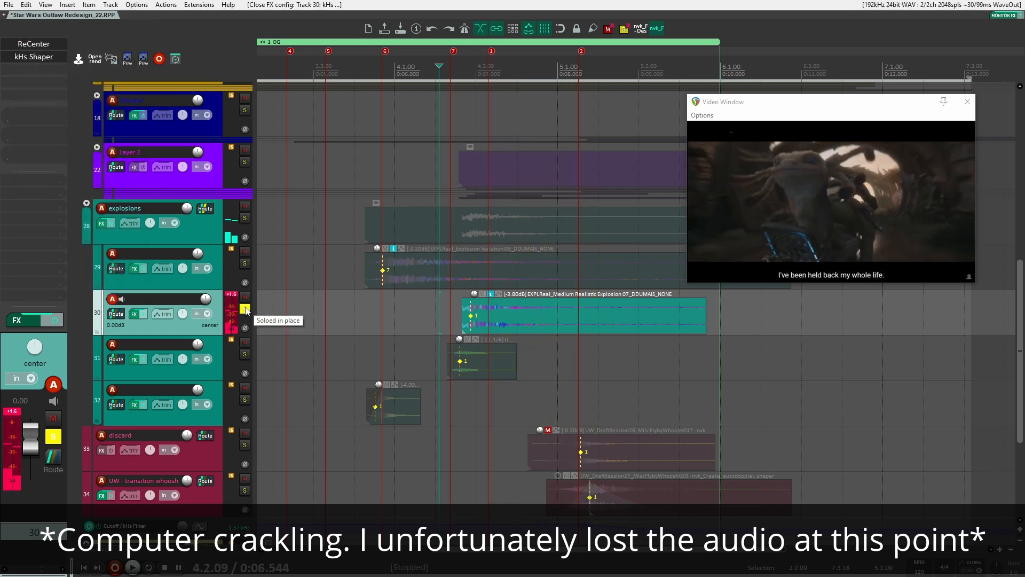
Solo explosion tracks 31 and 32 instead of track 30 and play them together from about 0:05.66
click(244, 309)
key(space)
click(244, 354)
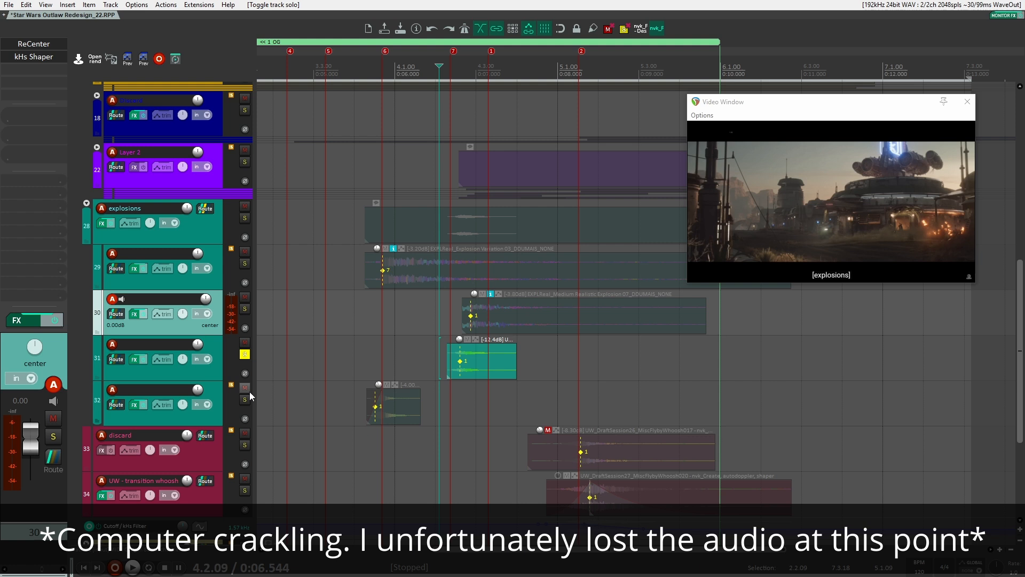
click(206, 376)
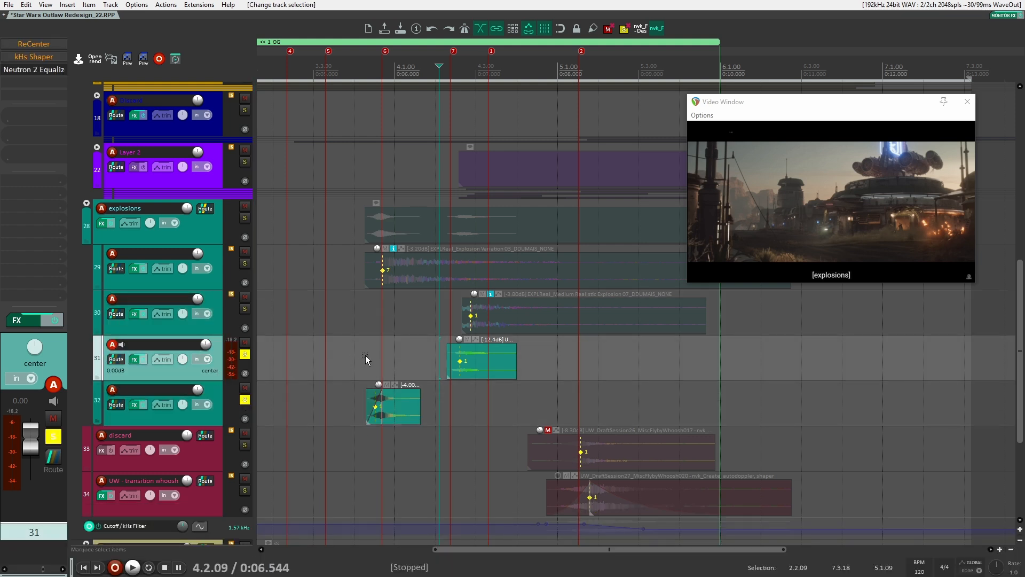
click(367, 354)
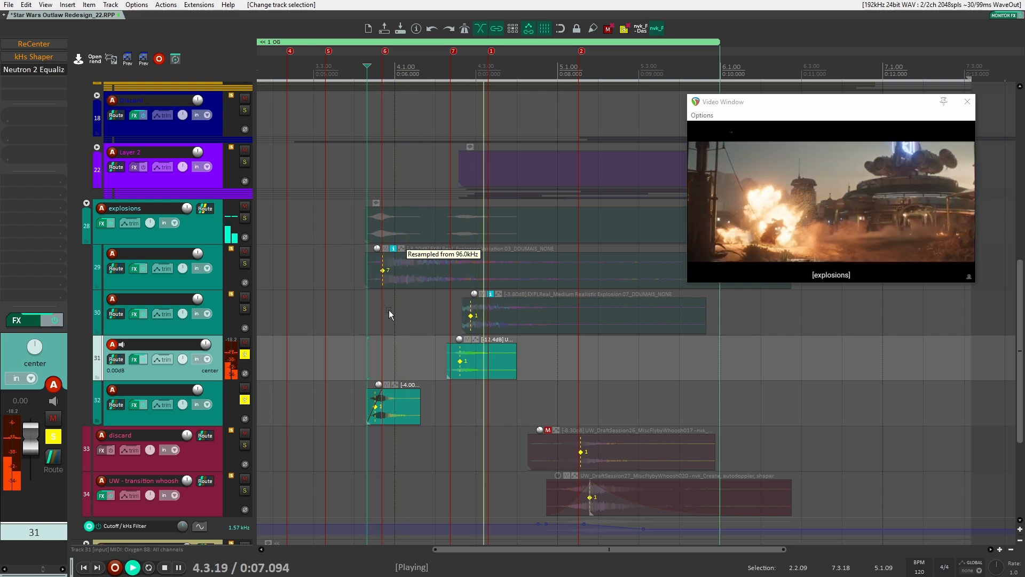
key(space)
Audition the whole explosions folder soloed from about 0:05.42, unsolo it, and select the clips on tracks 31 and 32
click(245, 354)
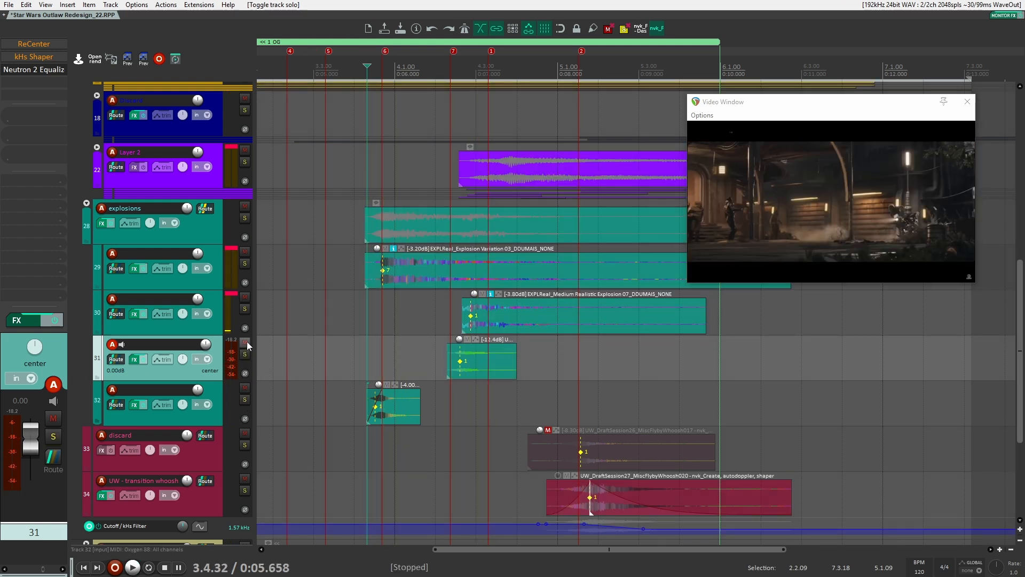
click(245, 218)
click(348, 283)
key(space)
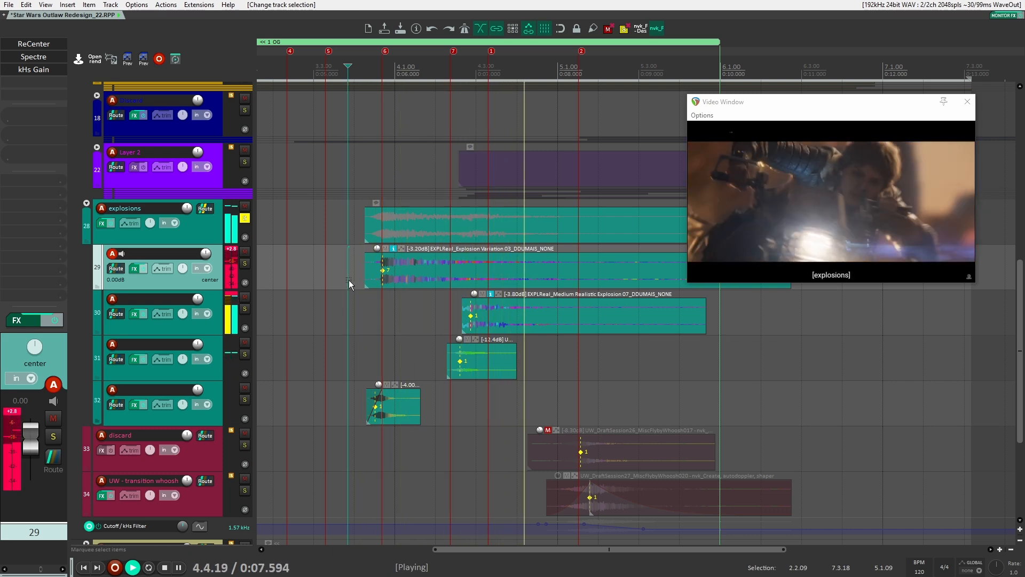
click(245, 217)
key(space)
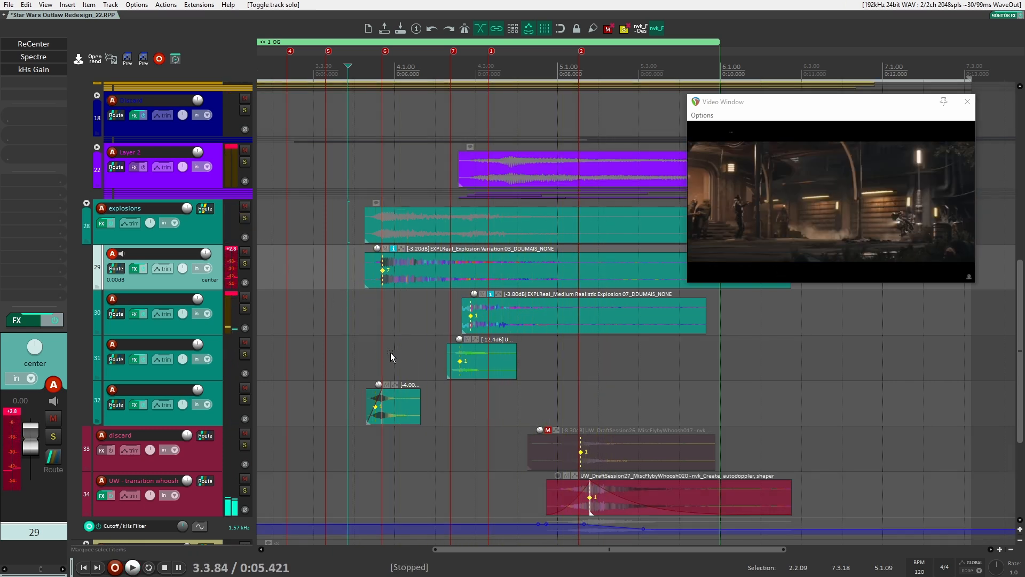
drag(370, 353, 455, 405)
Expand the laser shots folder, solo it and play its clips from about 0:03.96
scroll(404, 348, down, 4)
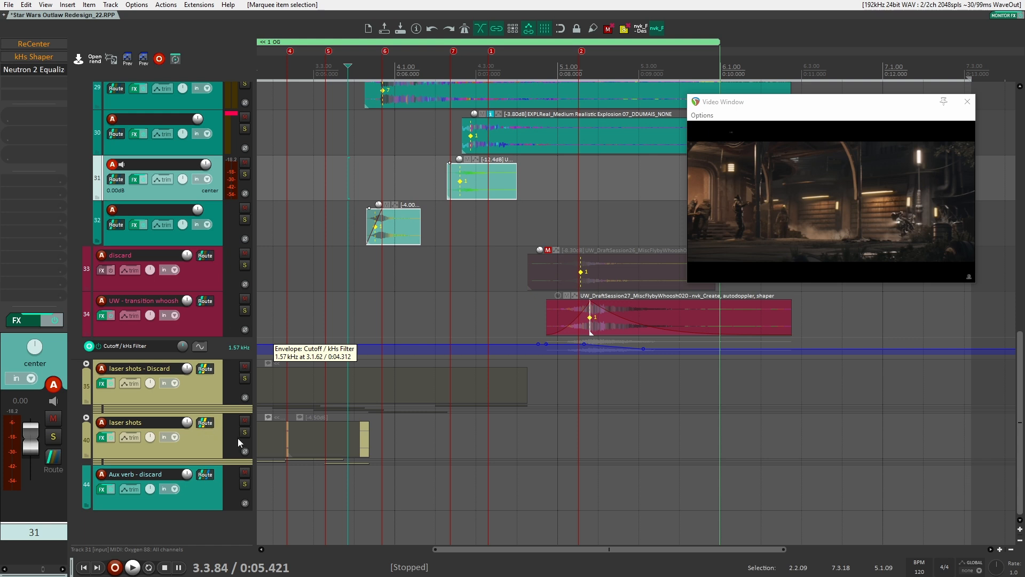
click(86, 418)
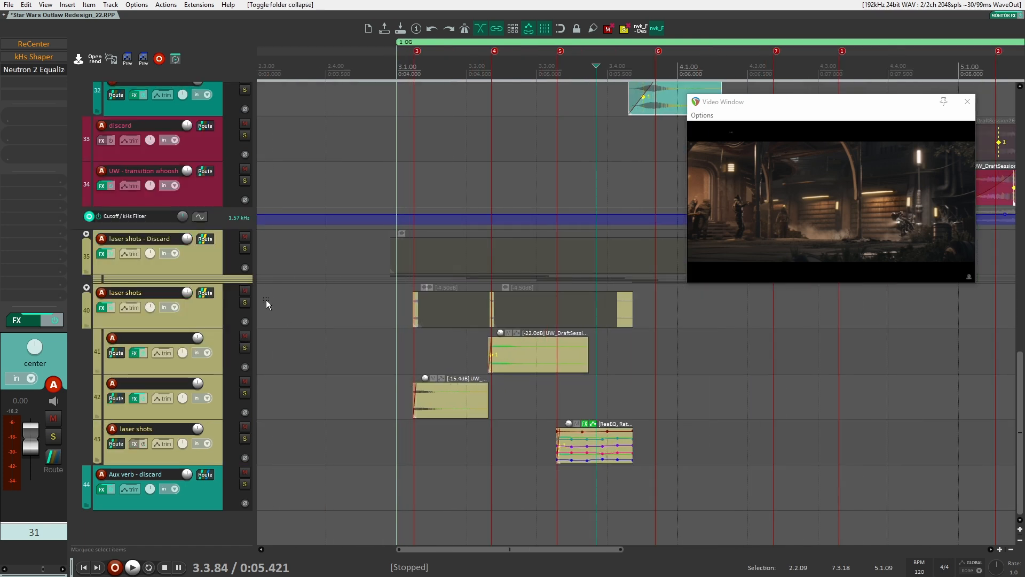
click(245, 302)
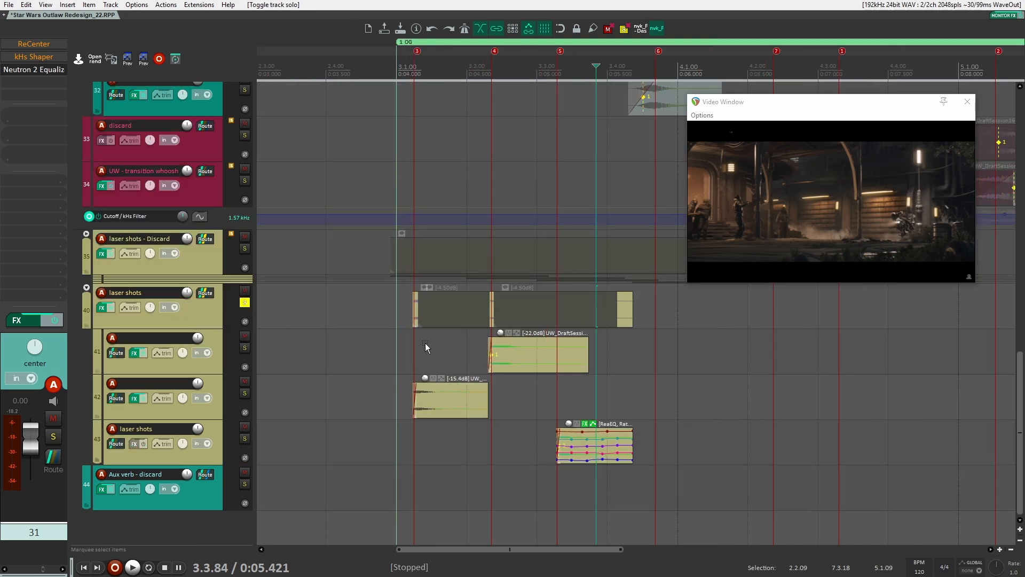
click(391, 362)
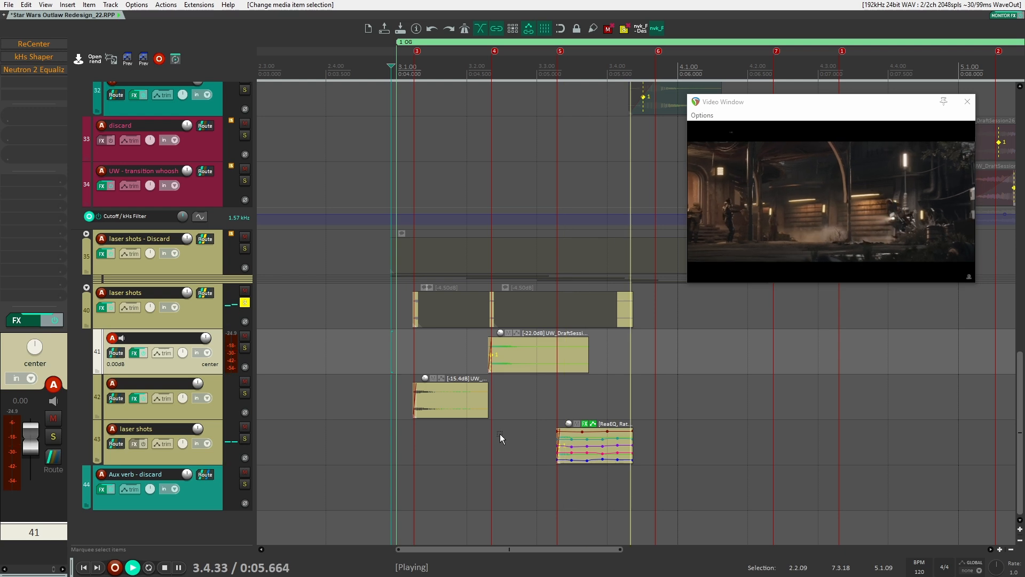
Look over the laser shots, whoosh and explosion tracks, and collapse the laser shots folder
scroll(358, 367, down, 4)
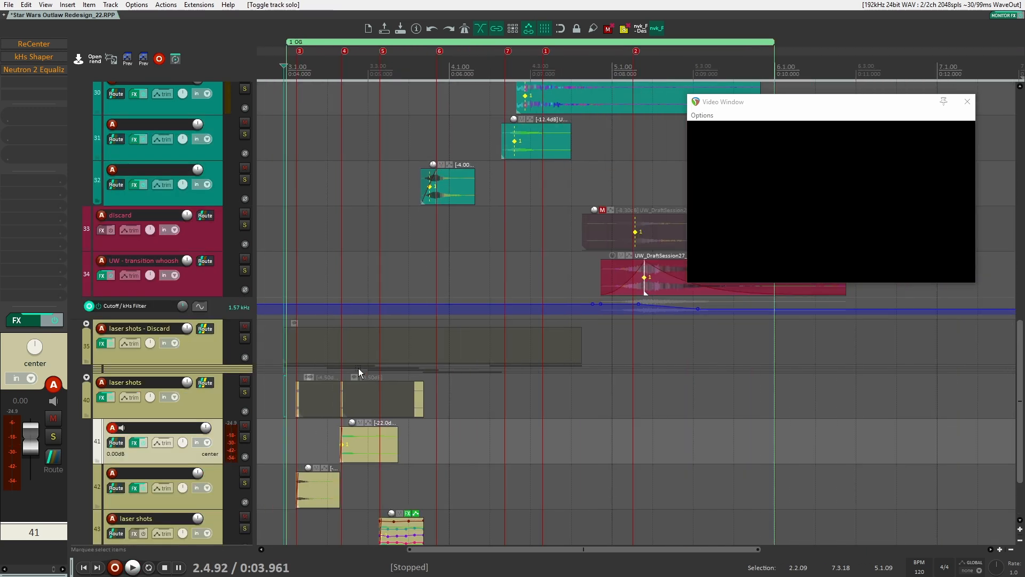
scroll(357, 370, up, 2)
scroll(356, 371, down, 2)
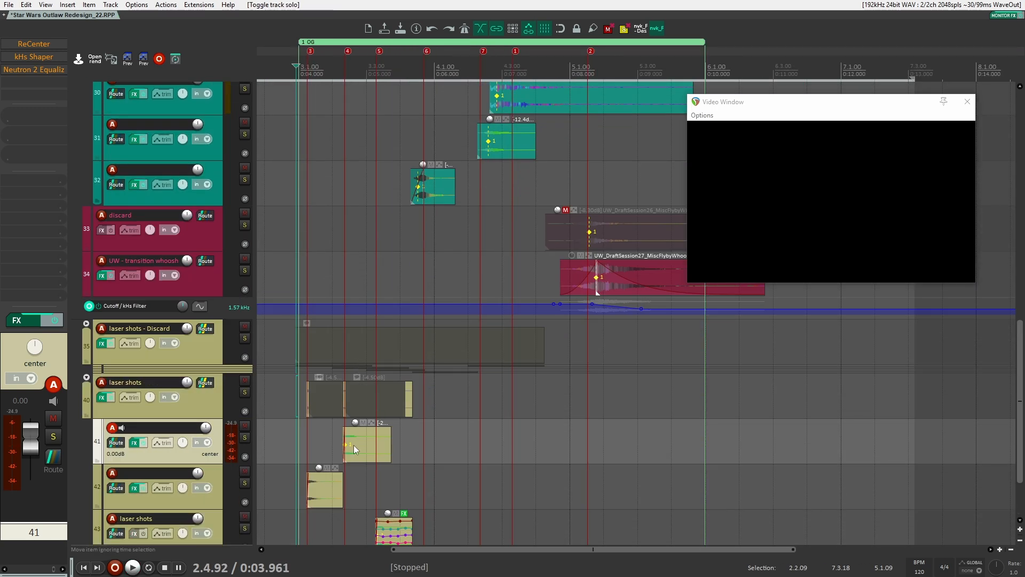
scroll(326, 422, down, 1)
scroll(409, 430, up, 2)
scroll(385, 395, up, 3)
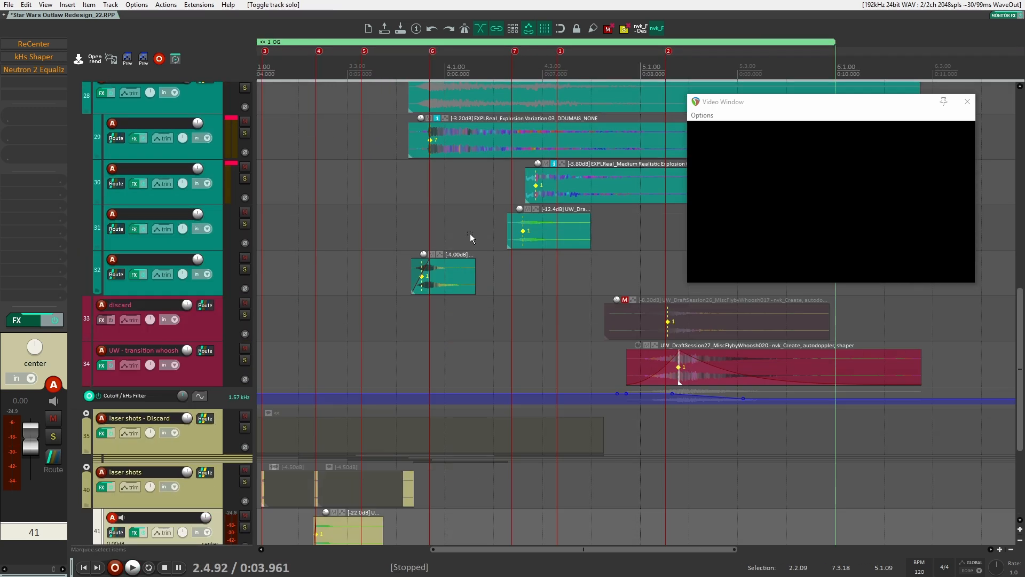
scroll(312, 338, up, 2)
scroll(123, 366, down, 4)
click(87, 377)
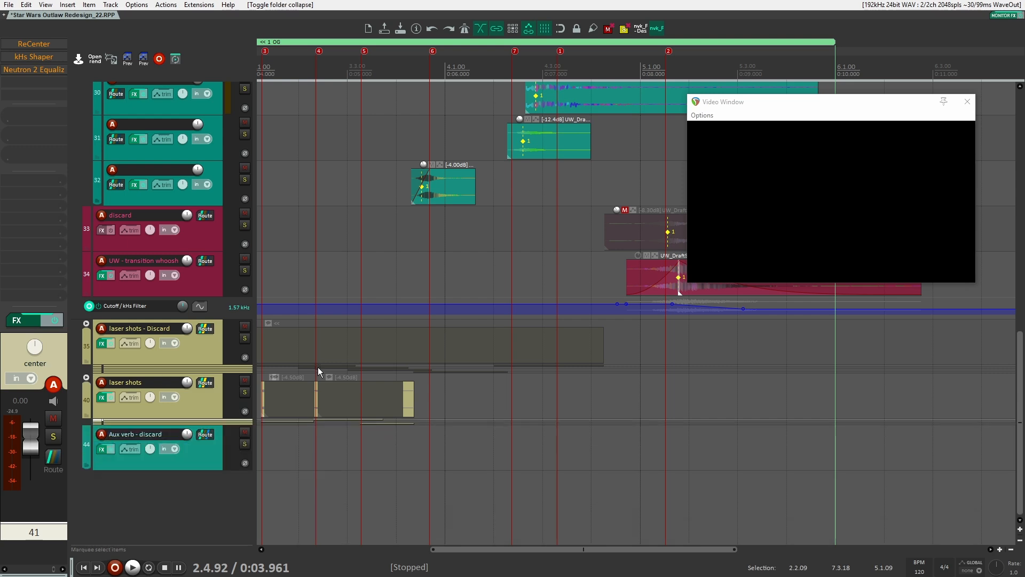
Return to the vehicle tracks and place the edit cursor on the riser track, ahead of all the redesign clips
scroll(319, 367, up, 10)
scroll(472, 345, down, 3)
click(360, 326)
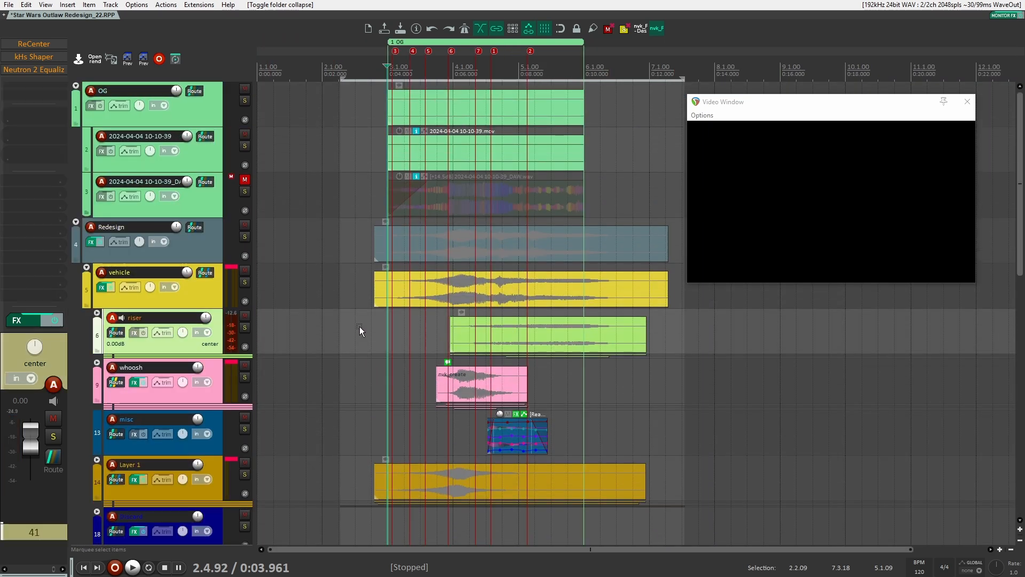